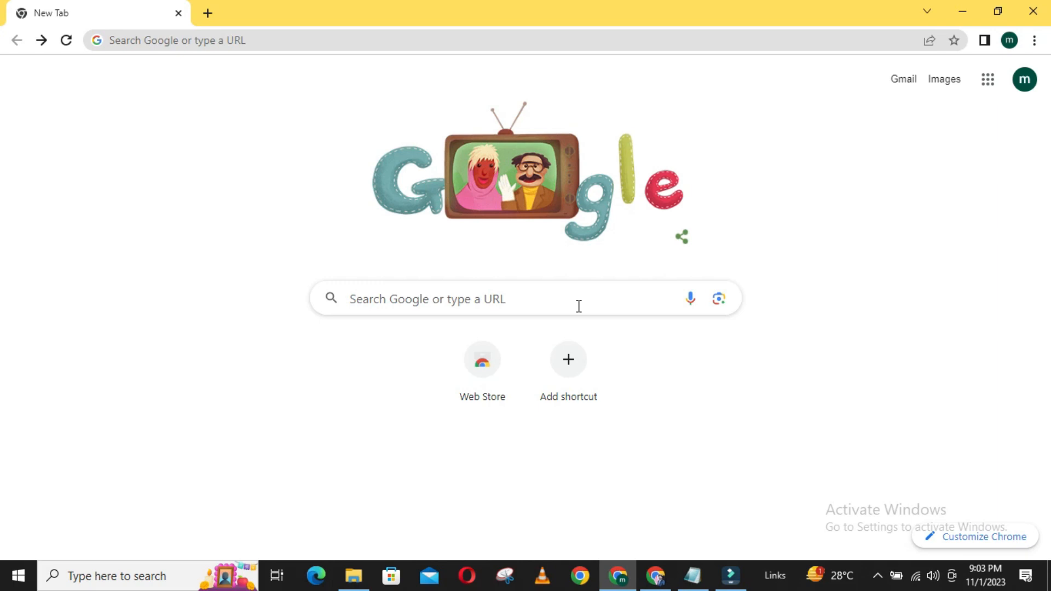
Step: Search Google for "fiverr" and open the official Fiverr site from the results
left_click(578, 306)
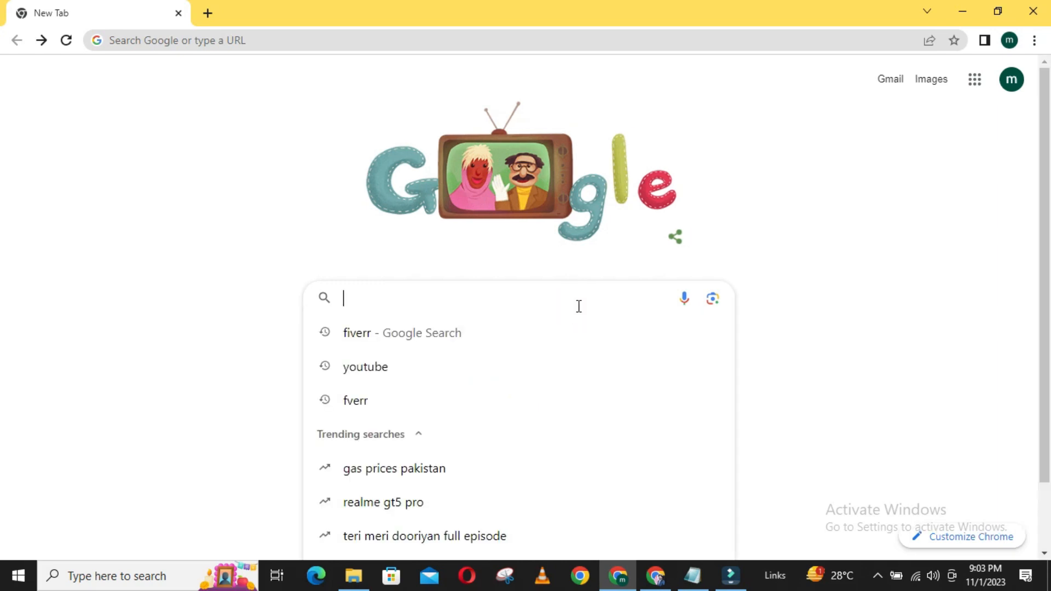
type("fiver")
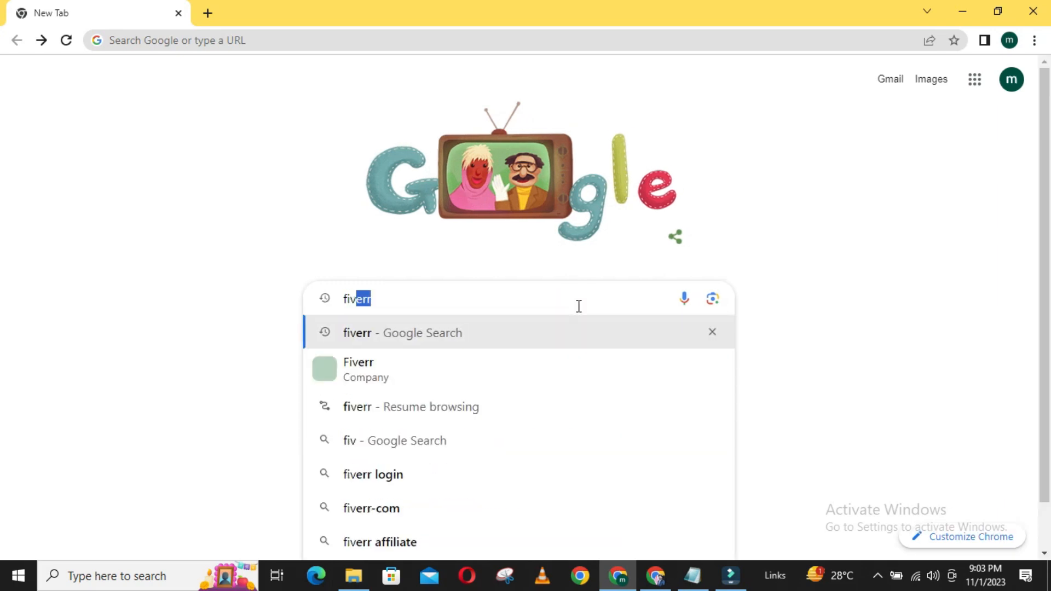
type("r")
key("Return")
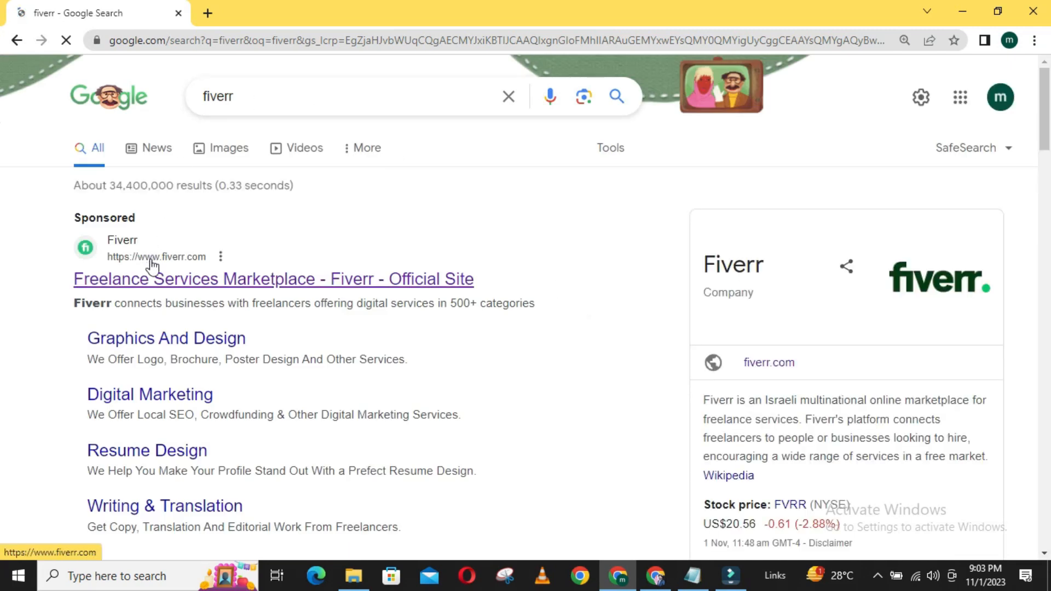
left_click(149, 279)
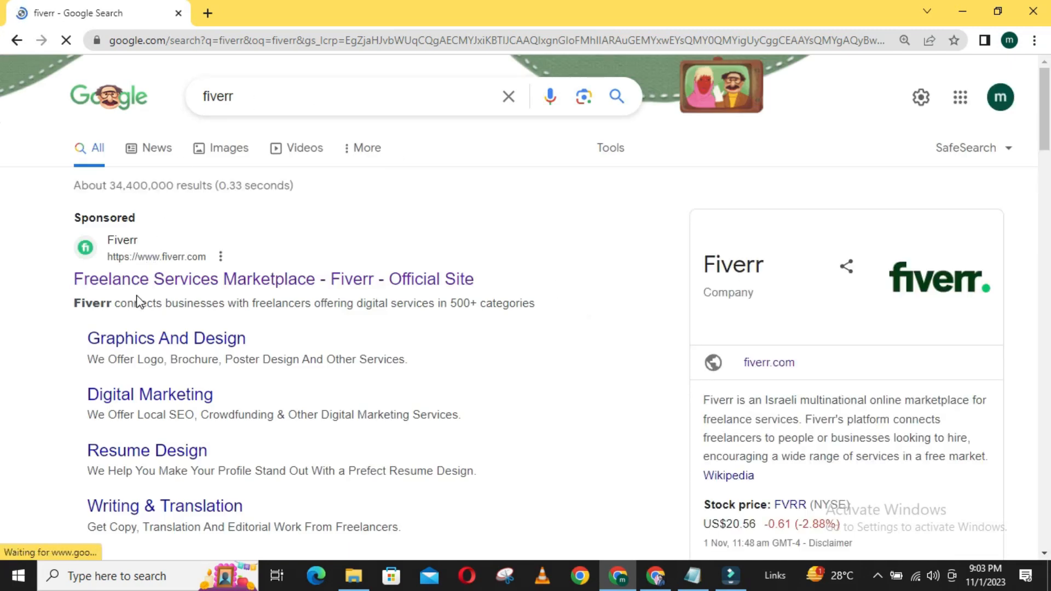
left_click(146, 291)
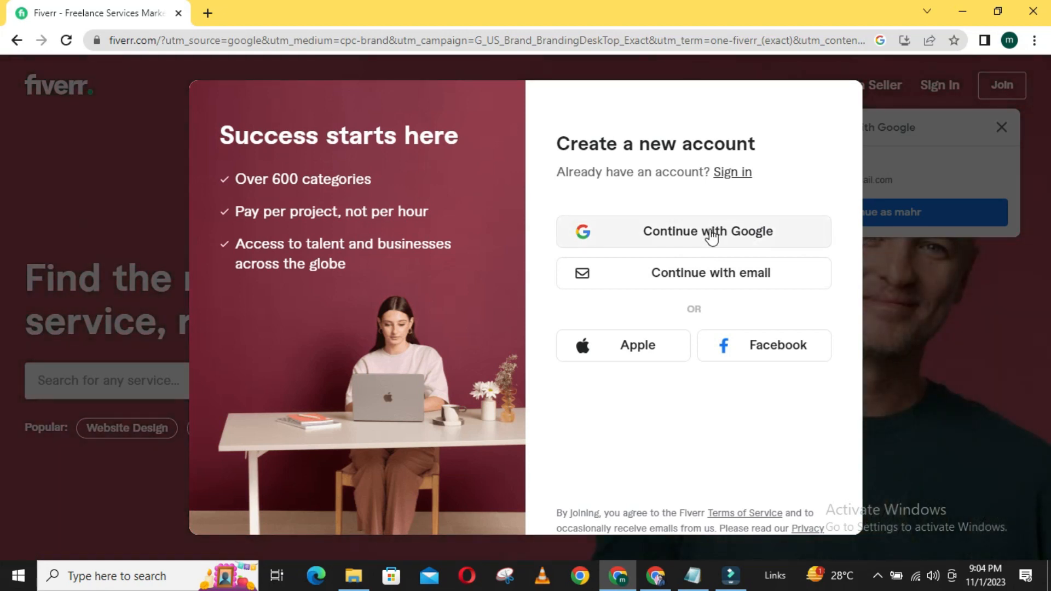
Step: Continue into Fiverr with the Google account and open the Gigs page of the seller's business
left_click(710, 234)
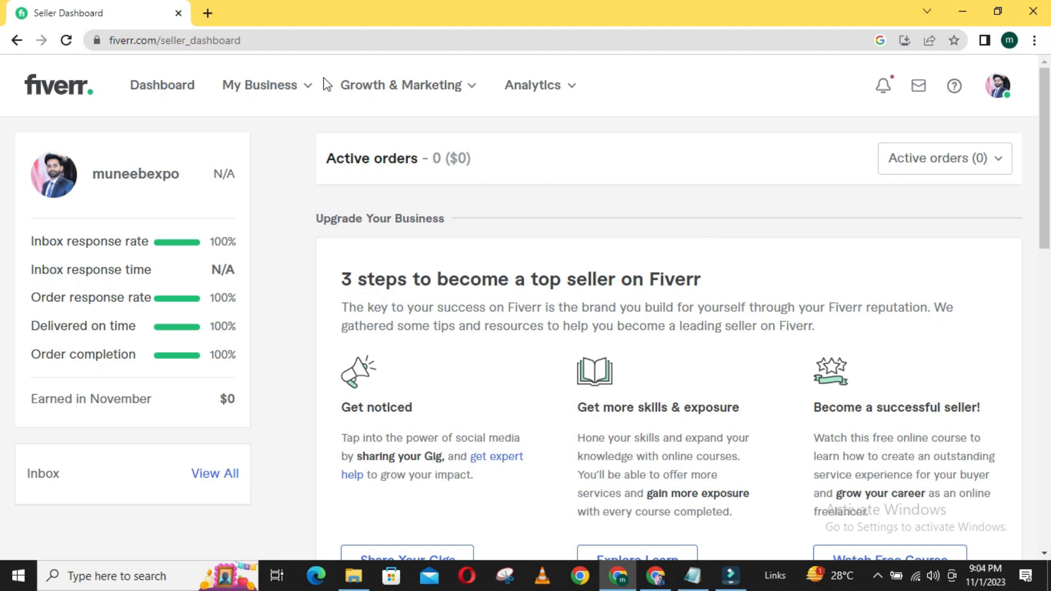
left_click(293, 86)
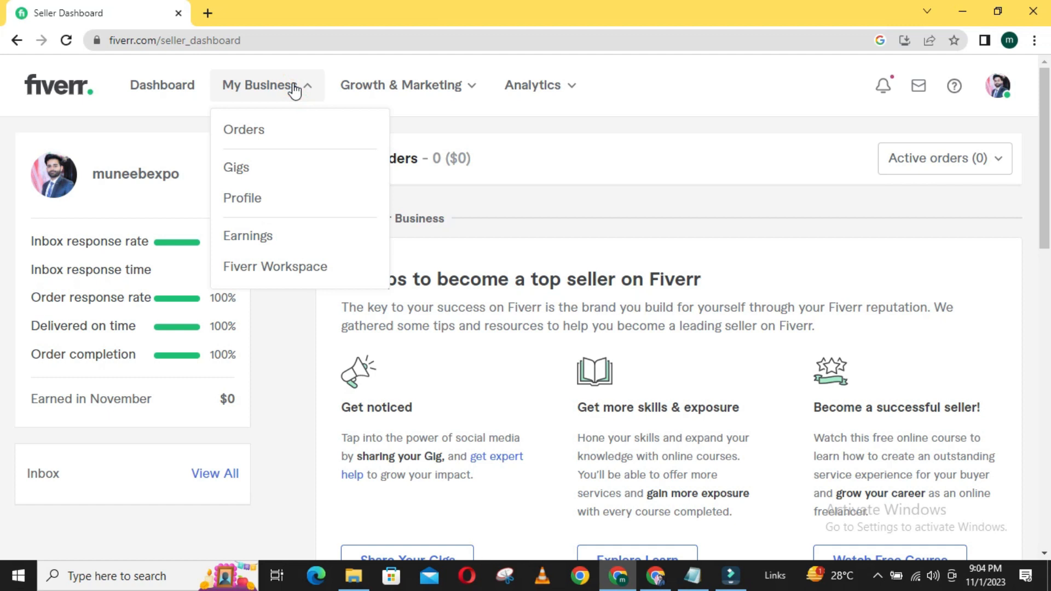
left_click(292, 165)
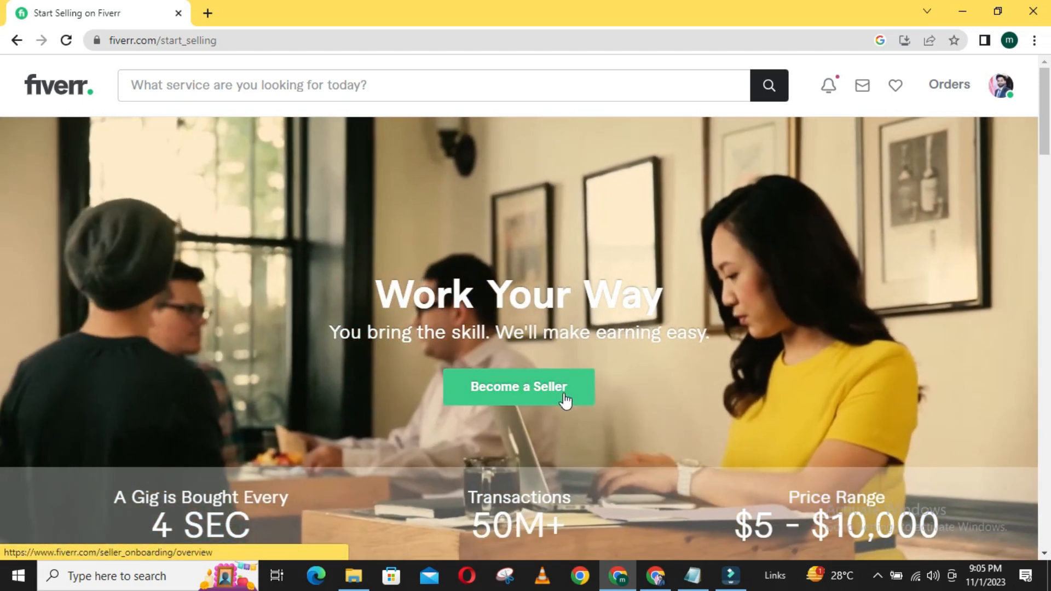
Step: Start becoming a seller and proceed through the onboarding overview, profile tips and things-to-avoid pages to the Personal Info form
left_click(565, 397)
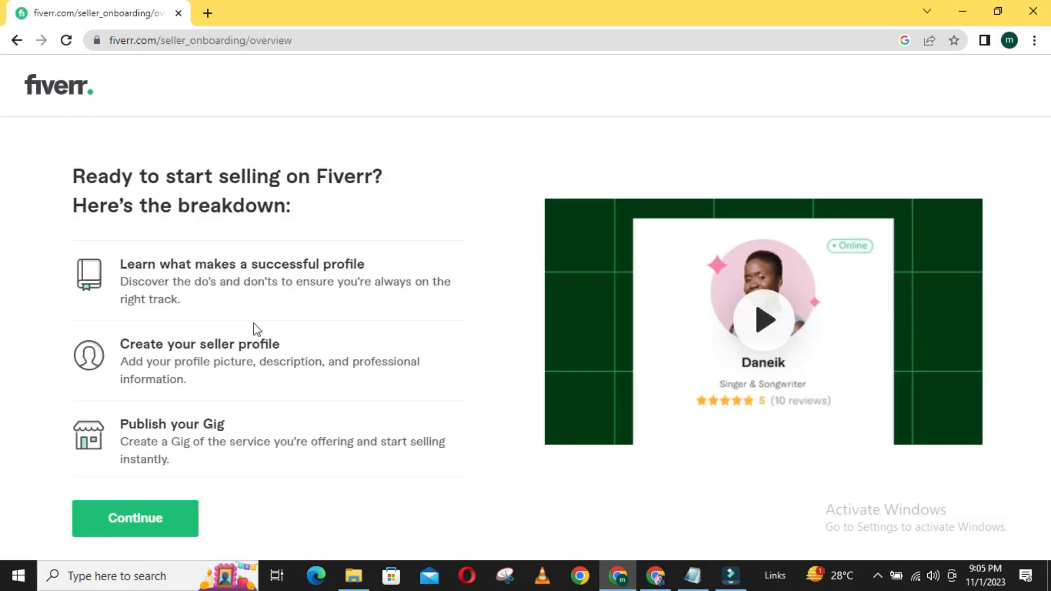
left_click(152, 517)
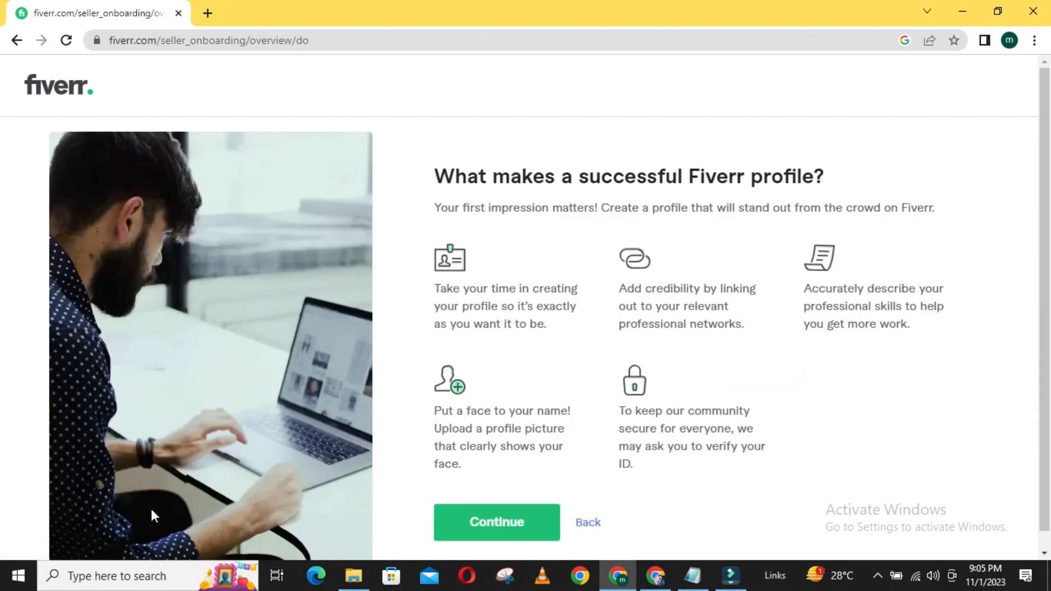
left_click(514, 523)
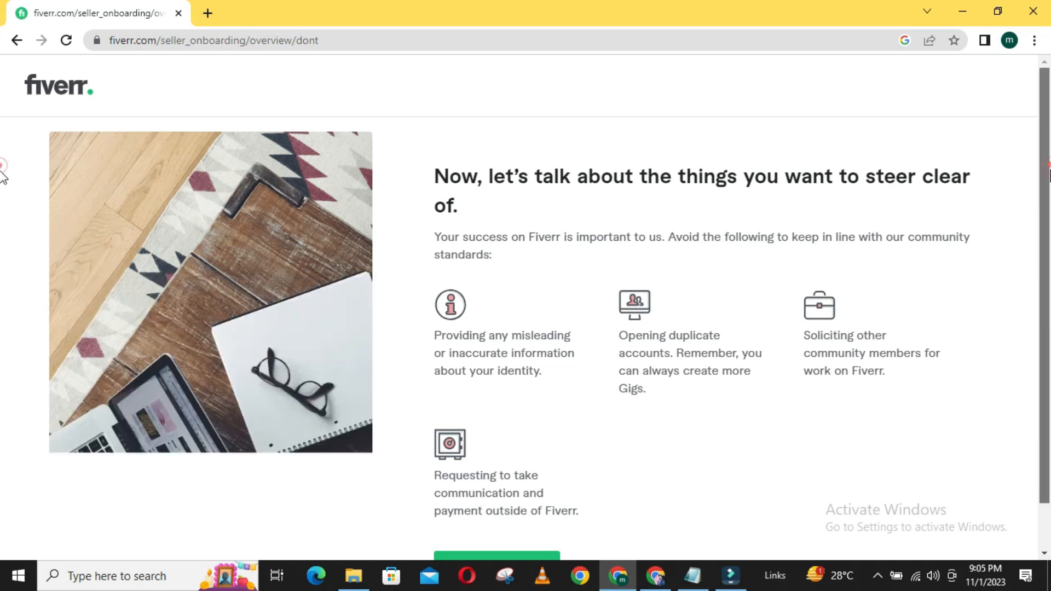
scroll(3, 198, "down", 1)
scroll(3, 198, "down", 1)
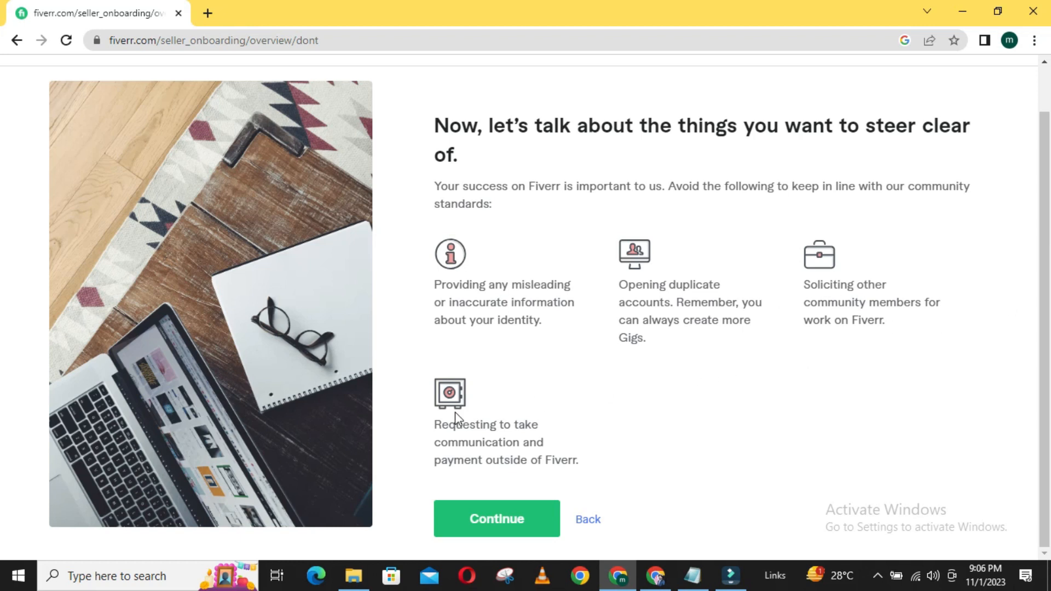
left_click(483, 518)
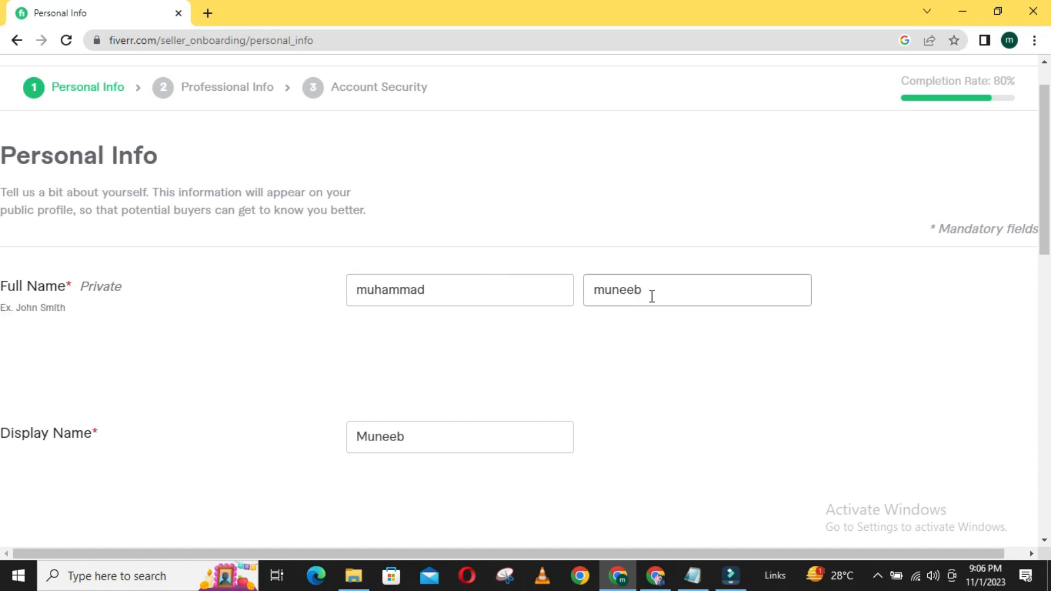
Step: Review the name, display name, profile picture, description and languages in Personal Info, and continue to Professional Info
scroll(3, 235, "down", 4)
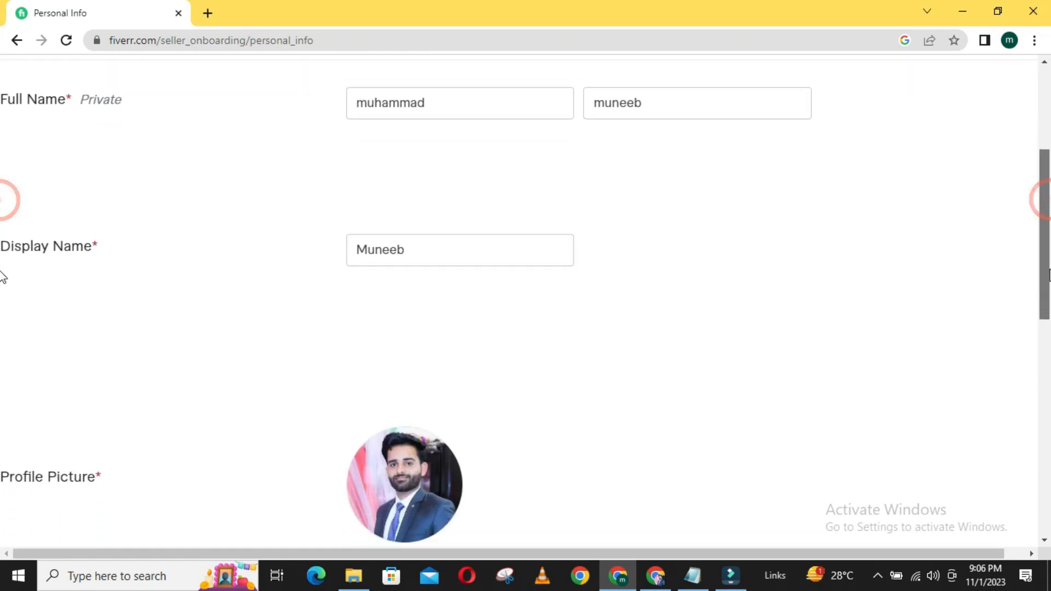
left_click(420, 239)
left_click(419, 239)
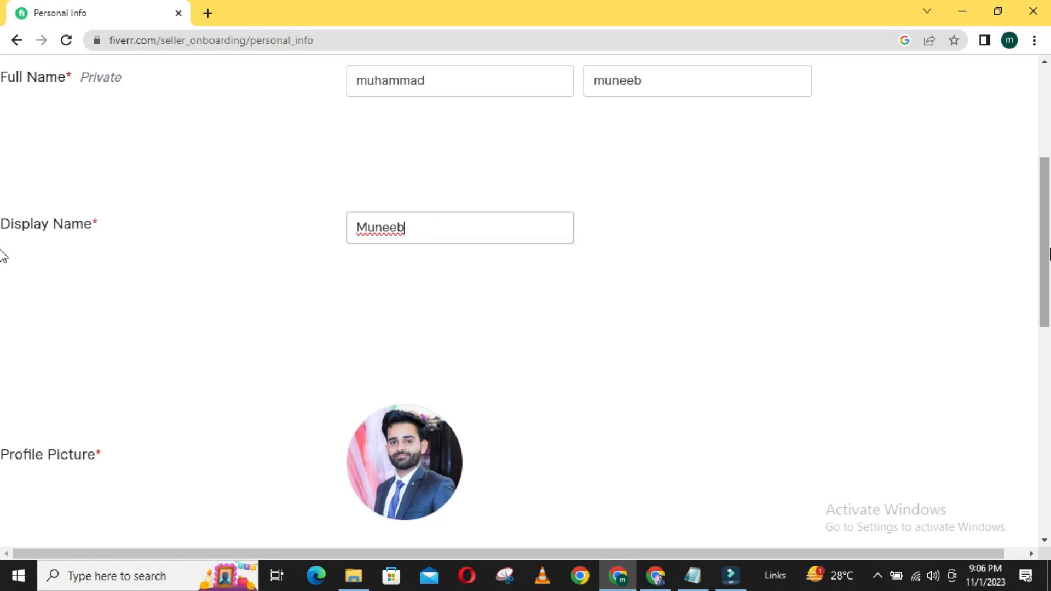
scroll(1, 254, "down", 3)
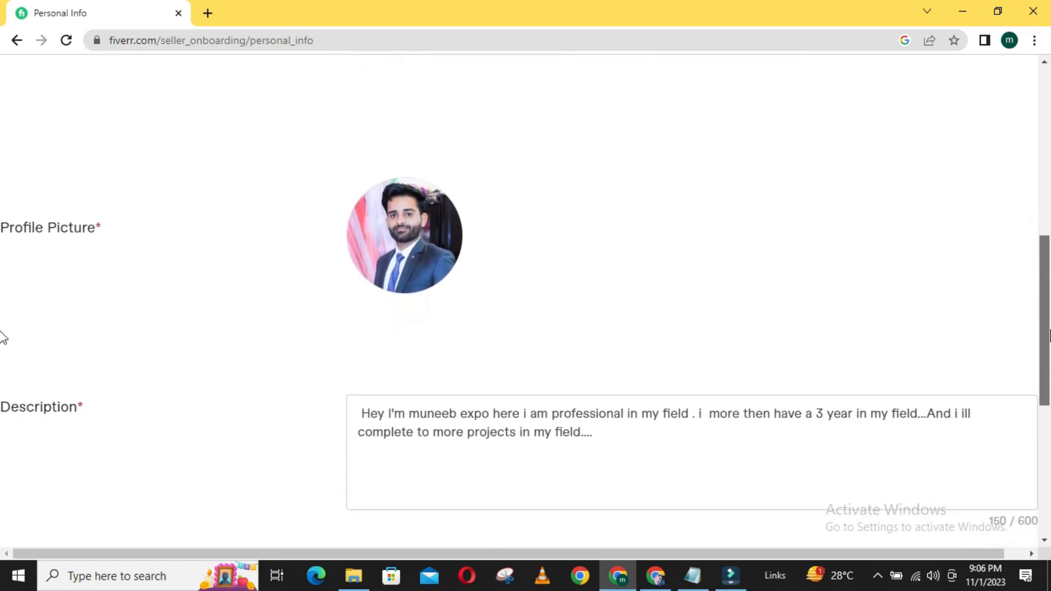
scroll(2, 376, "down", 2)
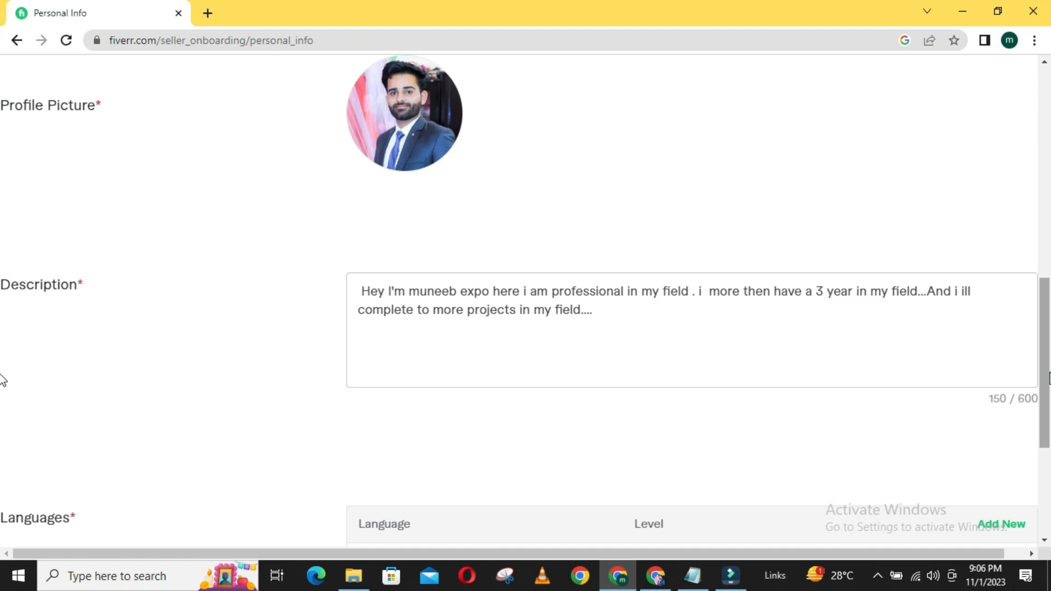
scroll(3, 379, "down", 2)
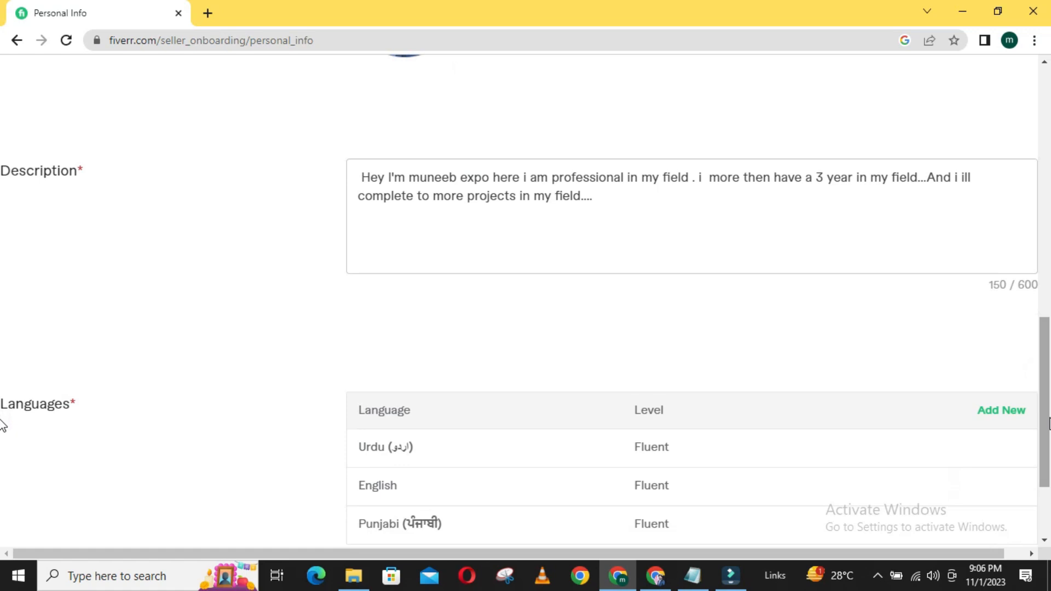
scroll(3, 423, "down", 1)
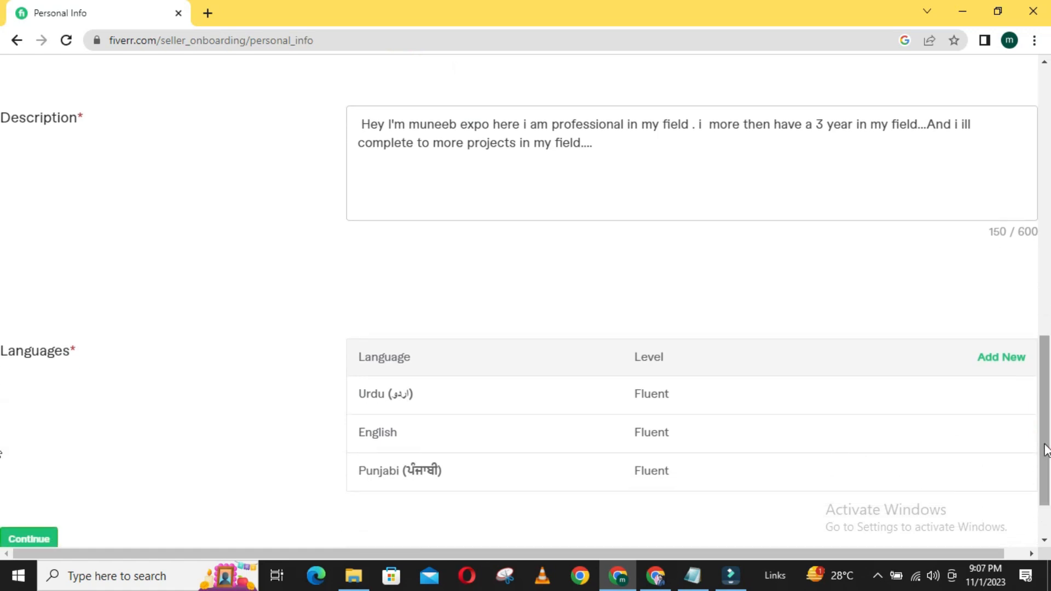
scroll(2, 452, "down", 1)
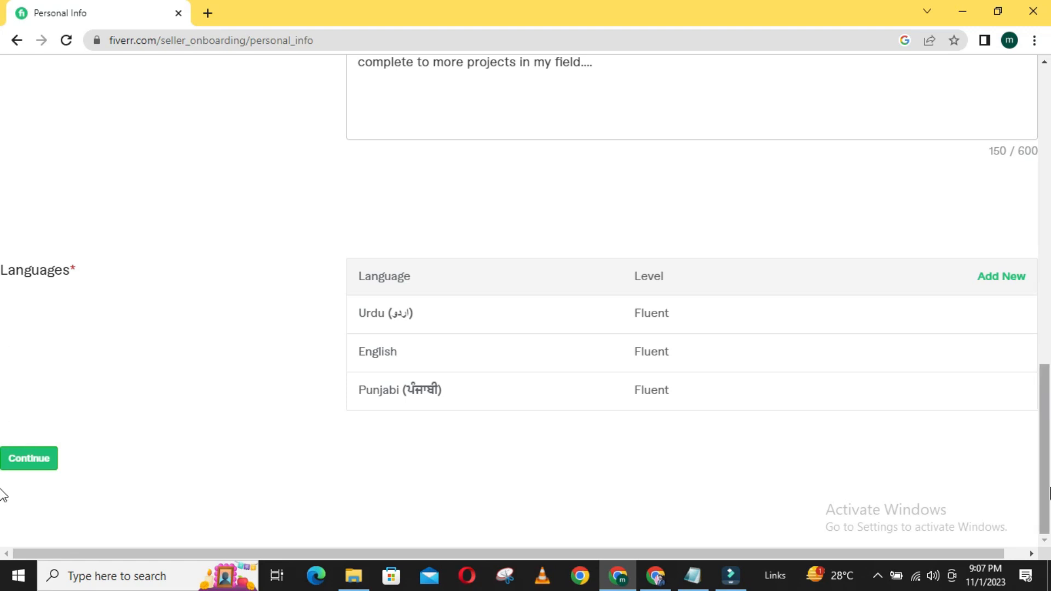
left_click(2, 487)
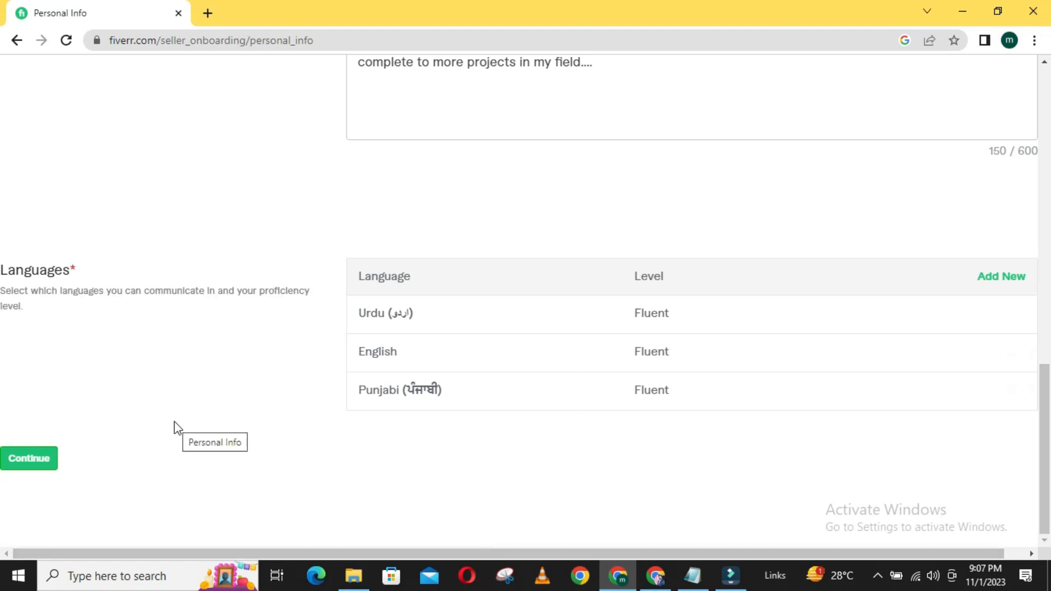
left_click(37, 462)
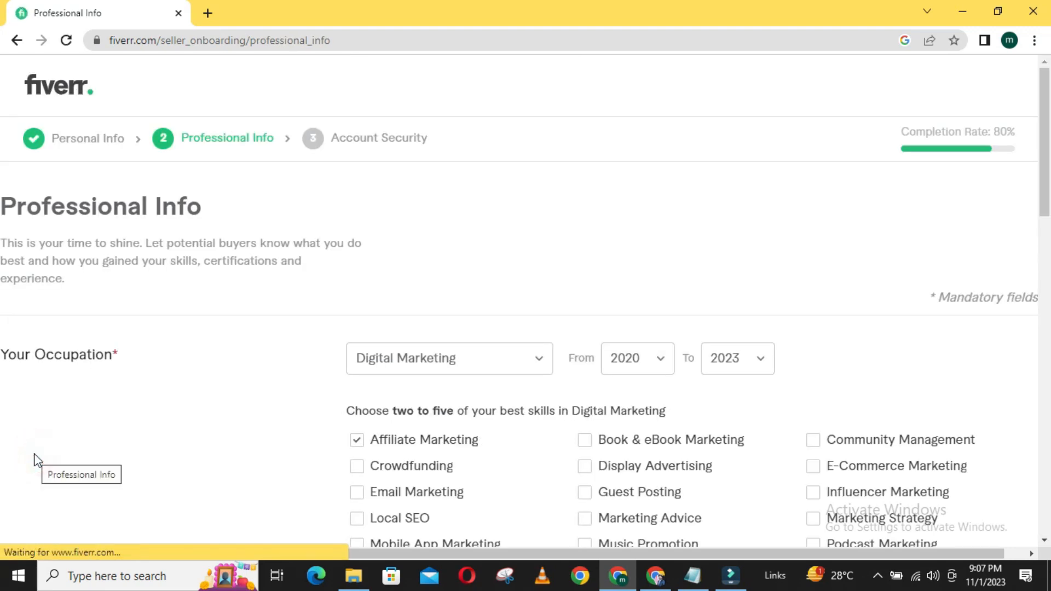
Step: Look through the available occupation categories and the Digital Marketing skill choices without changing the occupation
left_click_drag(1050, 139, 1048, 181)
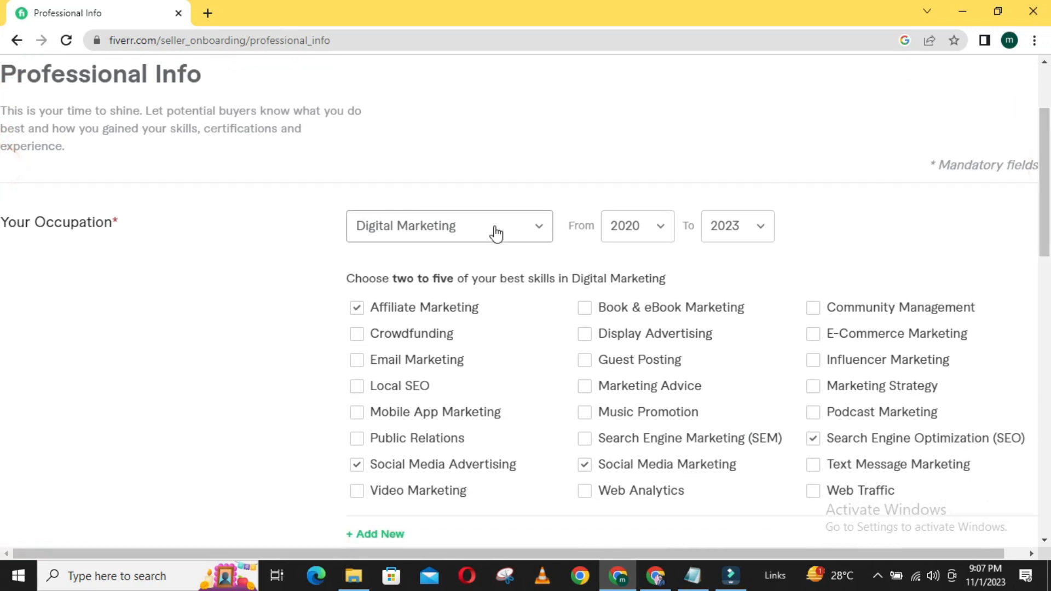
left_click(495, 228)
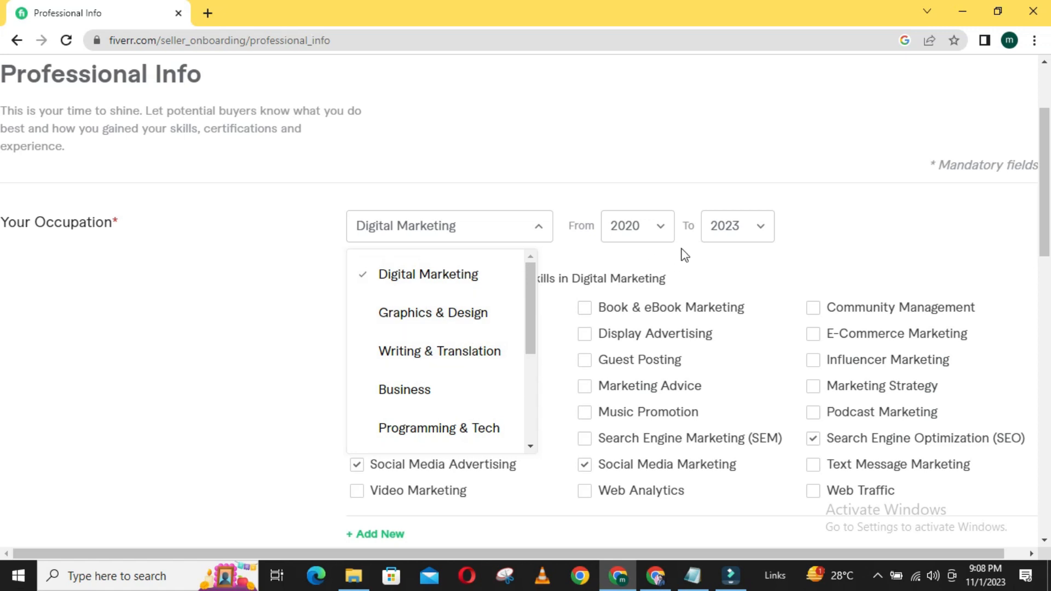
left_click_drag(1045, 209, 1046, 260)
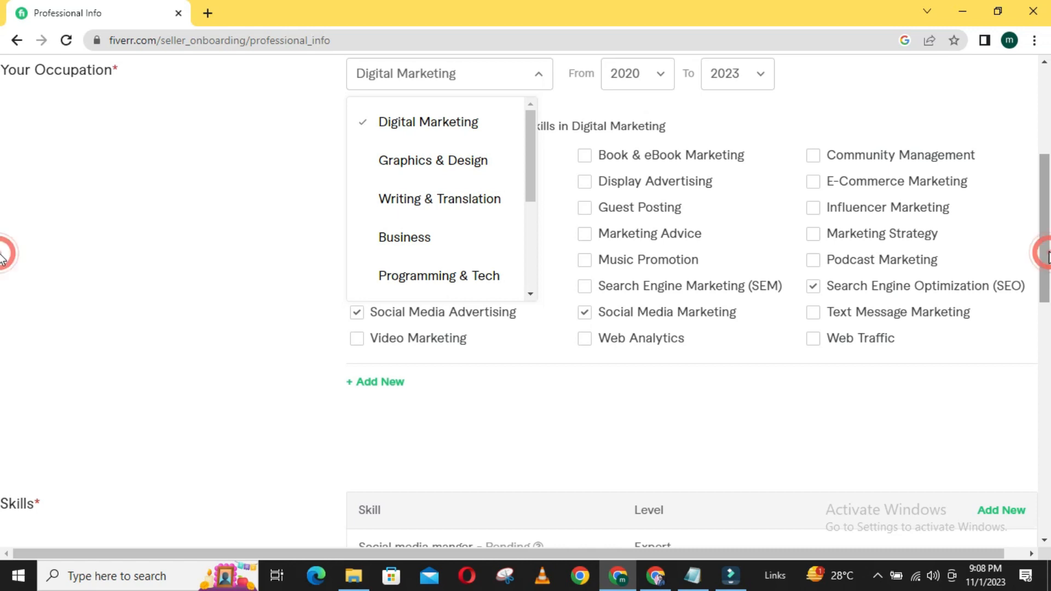
left_click(863, 104)
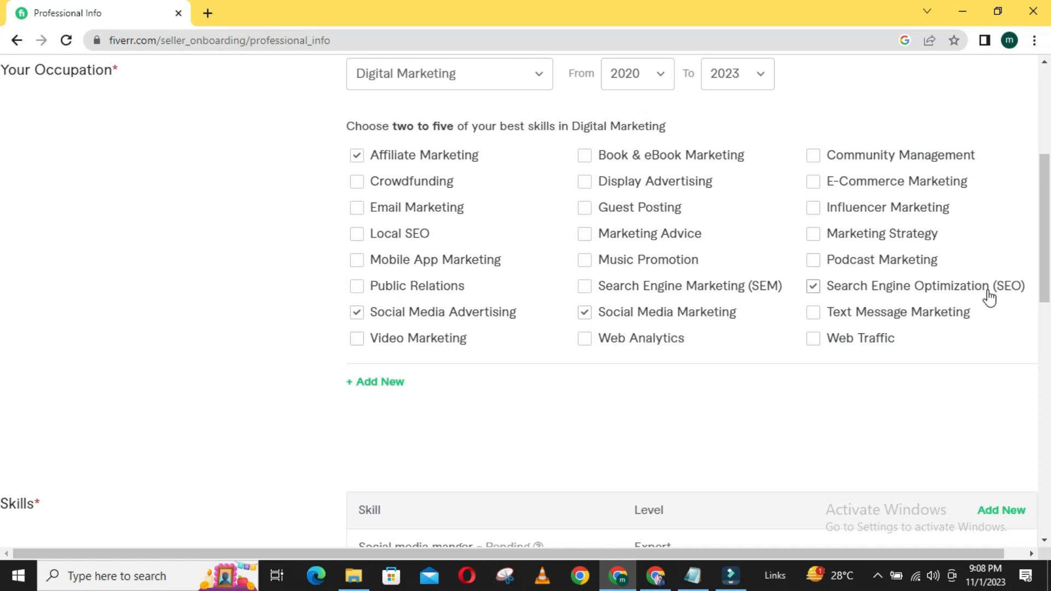
Step: Review the skills, education, certification and personal website sections of Professional Info, and continue to Account Security
scroll(2, 233, "down", 4)
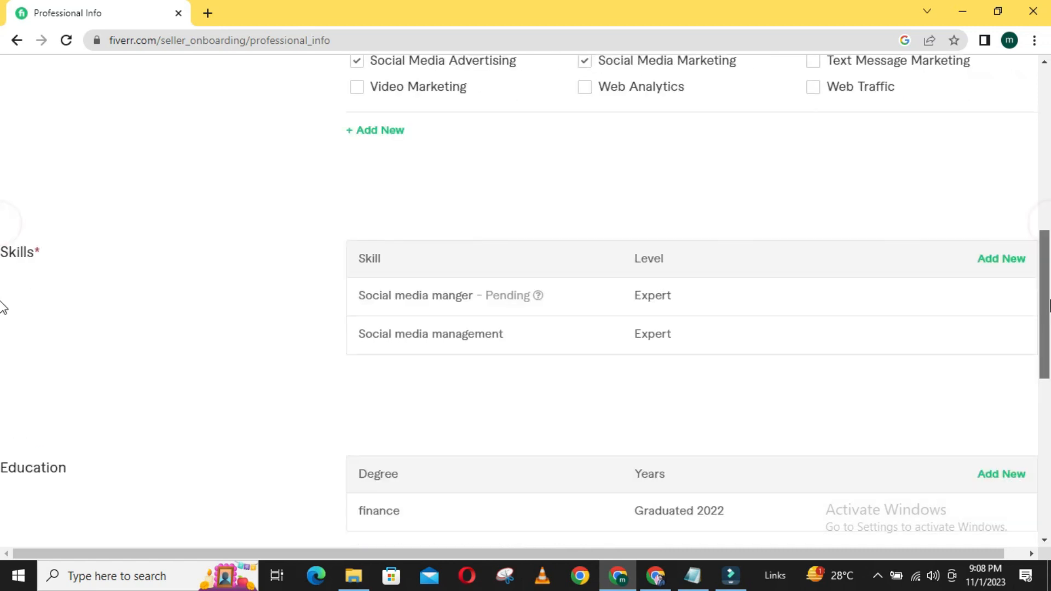
scroll(4, 312, "down", 1)
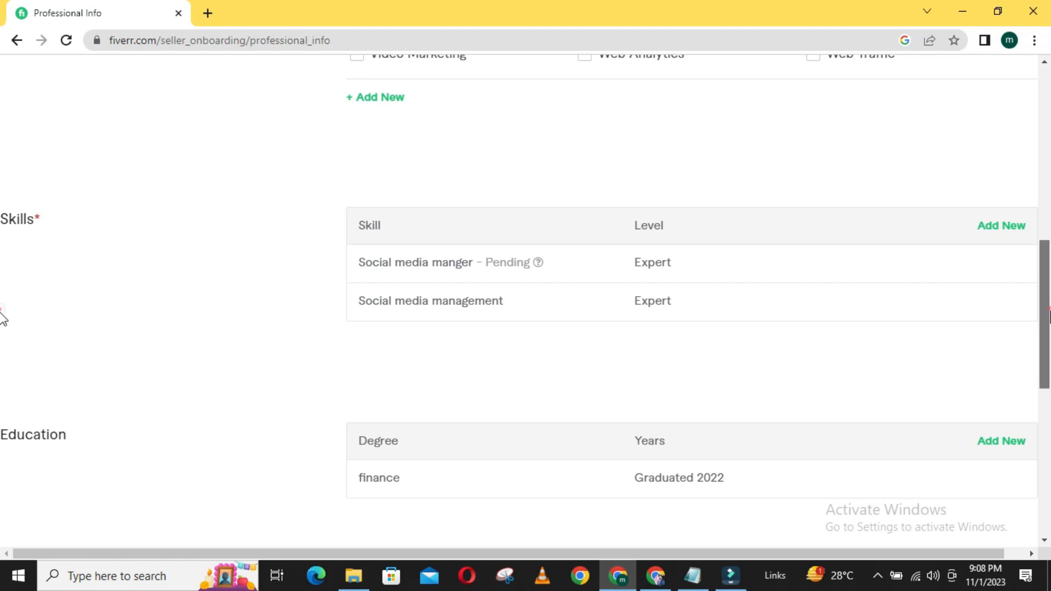
scroll(1, 316, "down", 2)
scroll(1, 344, "down", 1)
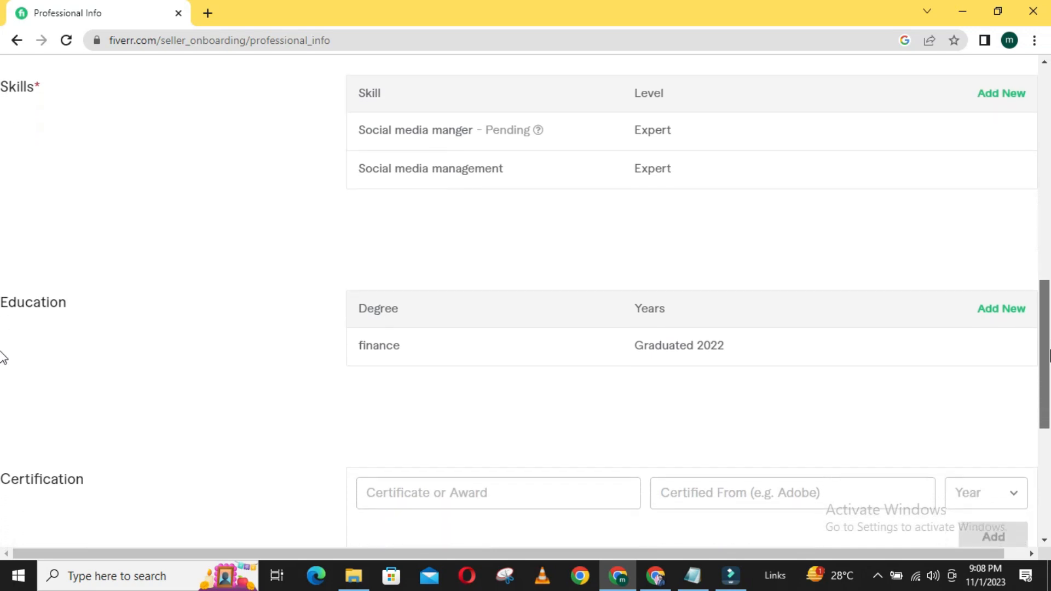
scroll(3, 362, "down", 1)
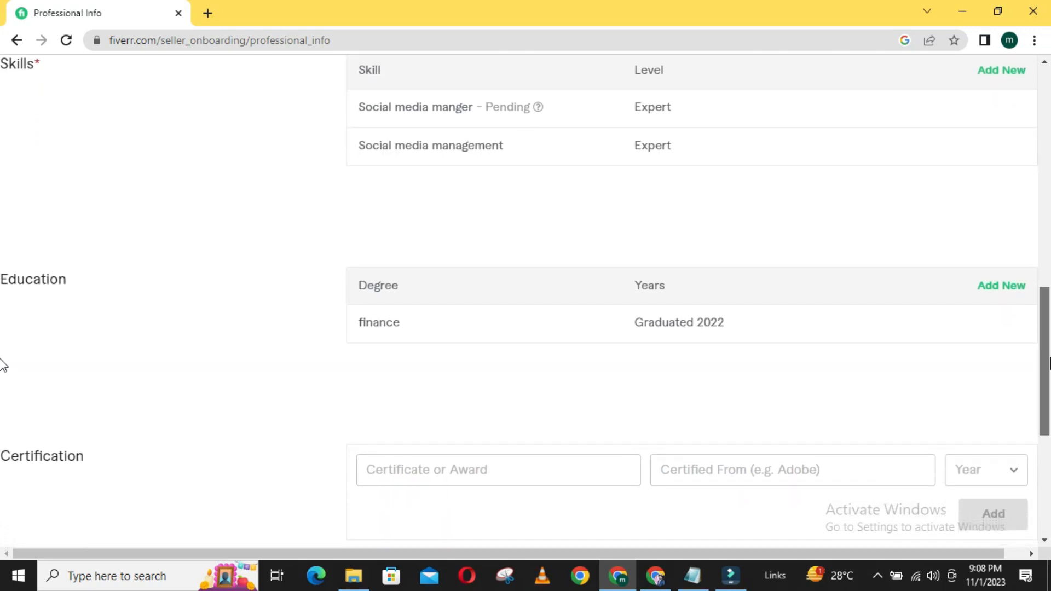
scroll(3, 377, "down", 1)
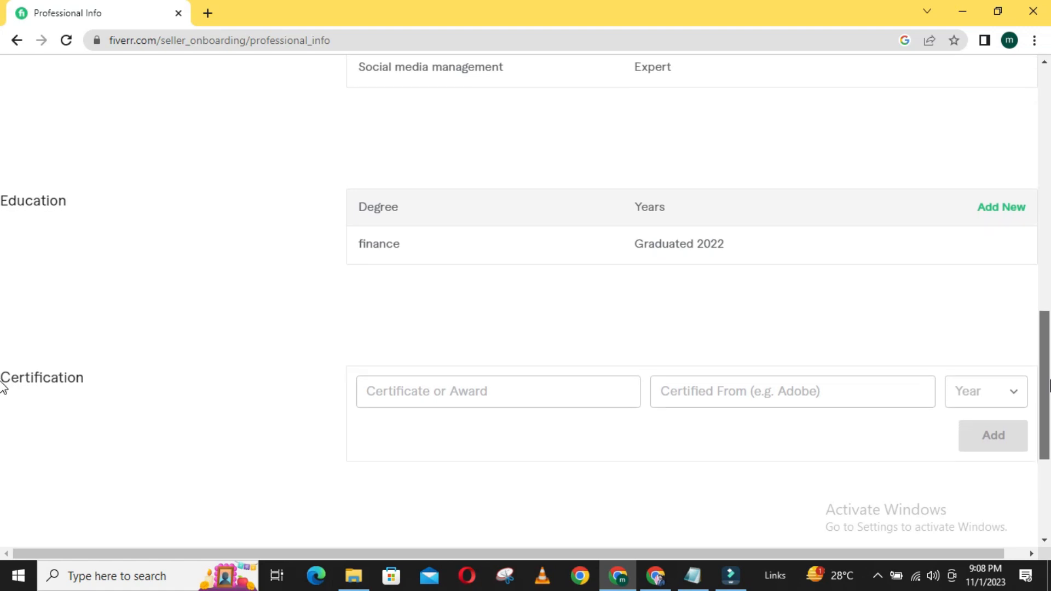
scroll(2, 388, "down", 1)
scroll(2, 390, "down", 1)
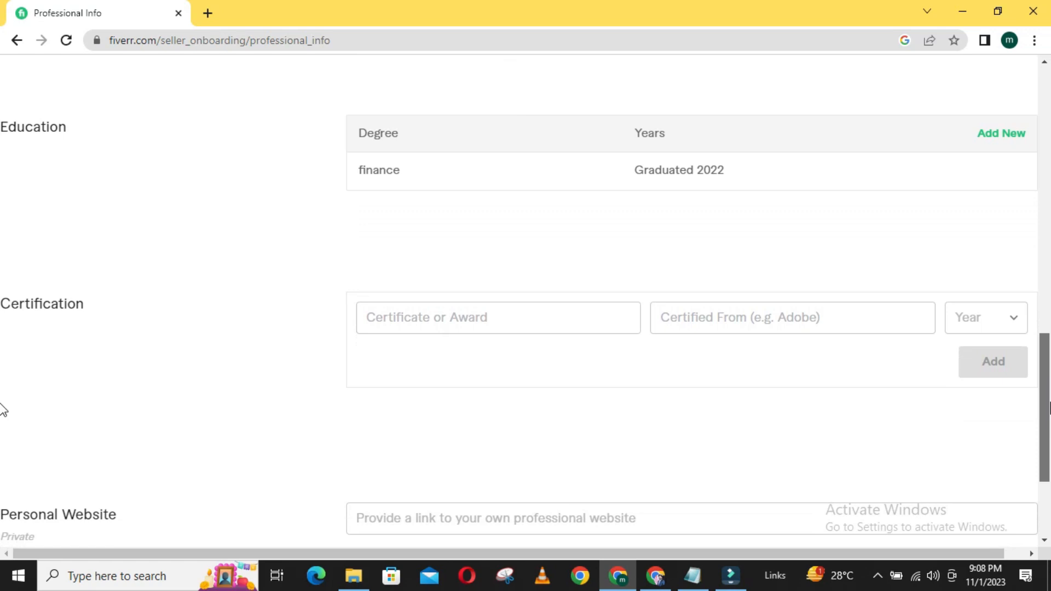
scroll(2, 411, "down", 1)
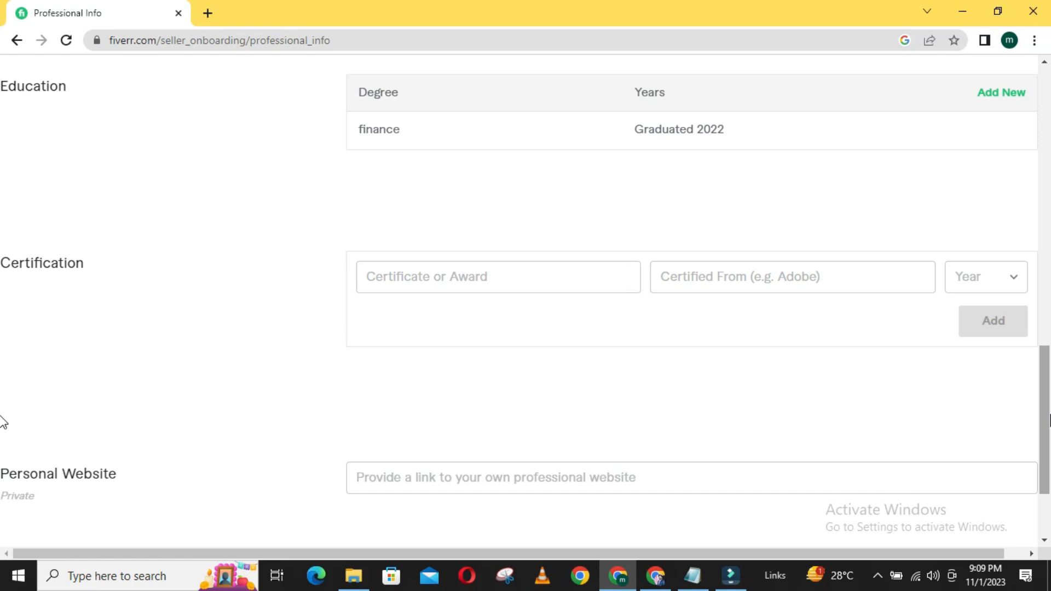
scroll(3, 432, "down", 2)
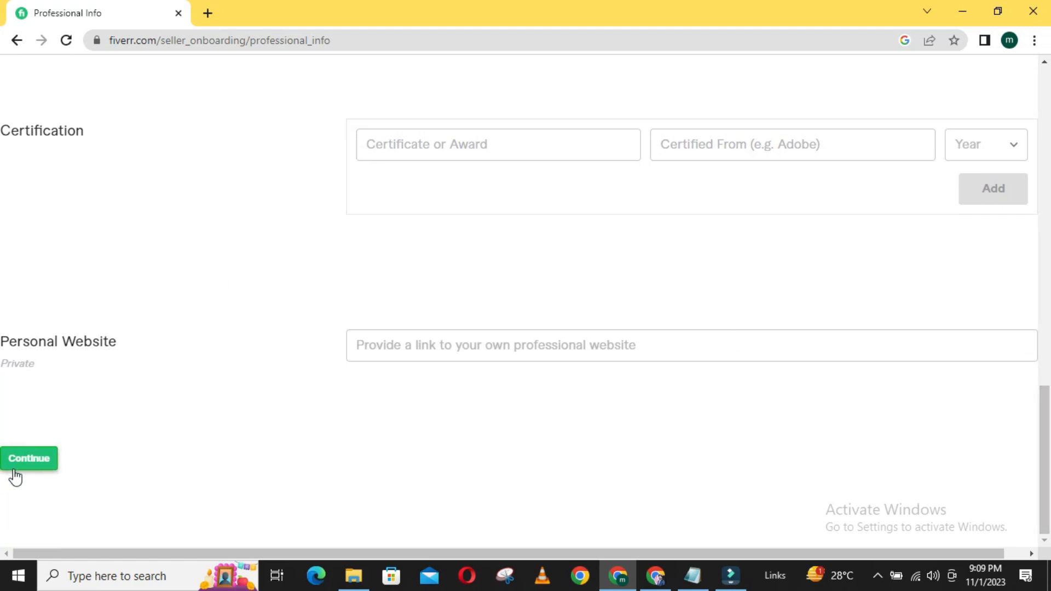
left_click(15, 472)
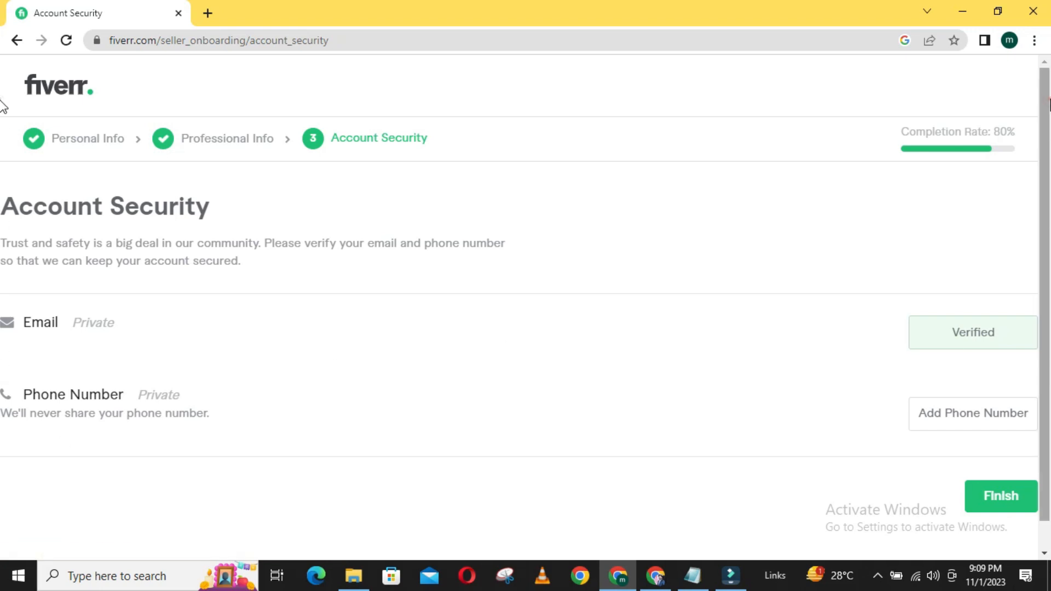
Step: Finish the Account Security stage without adding a phone number and proceed to creating the first gig
scroll(3, 104, "down", 1)
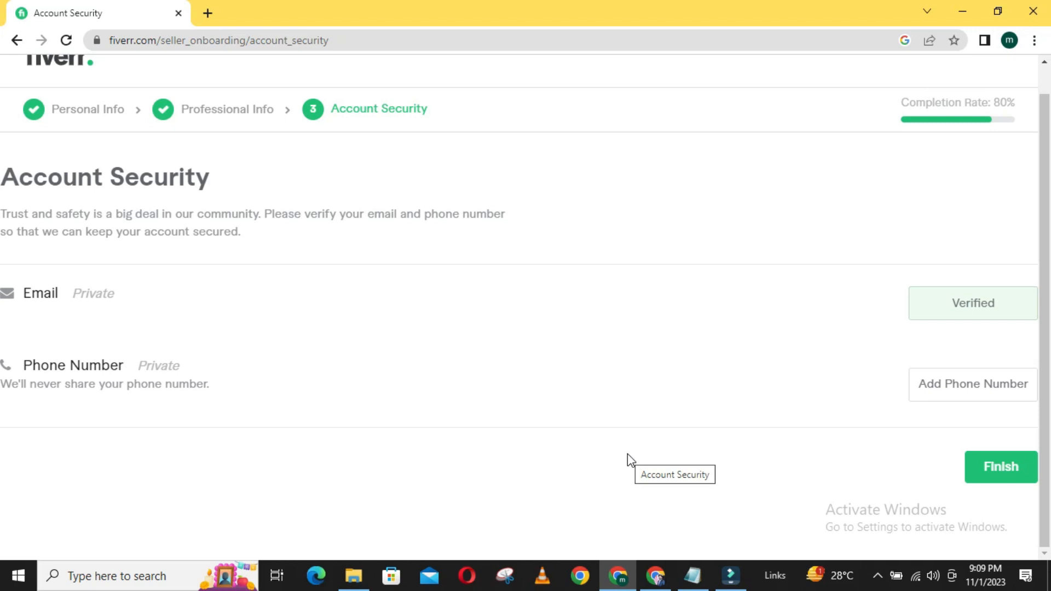
left_click(1010, 467)
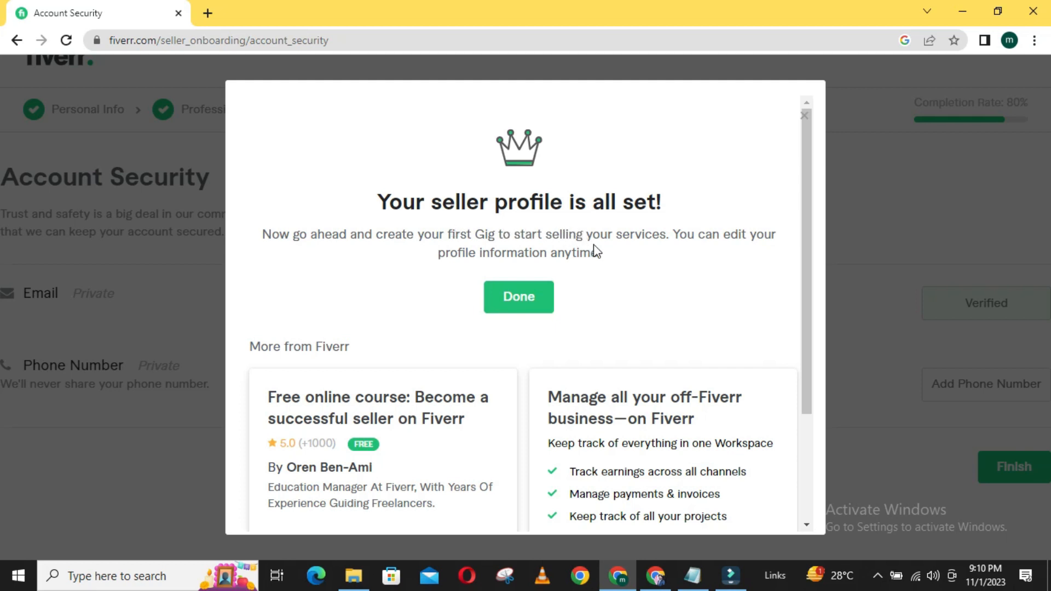
left_click(519, 297)
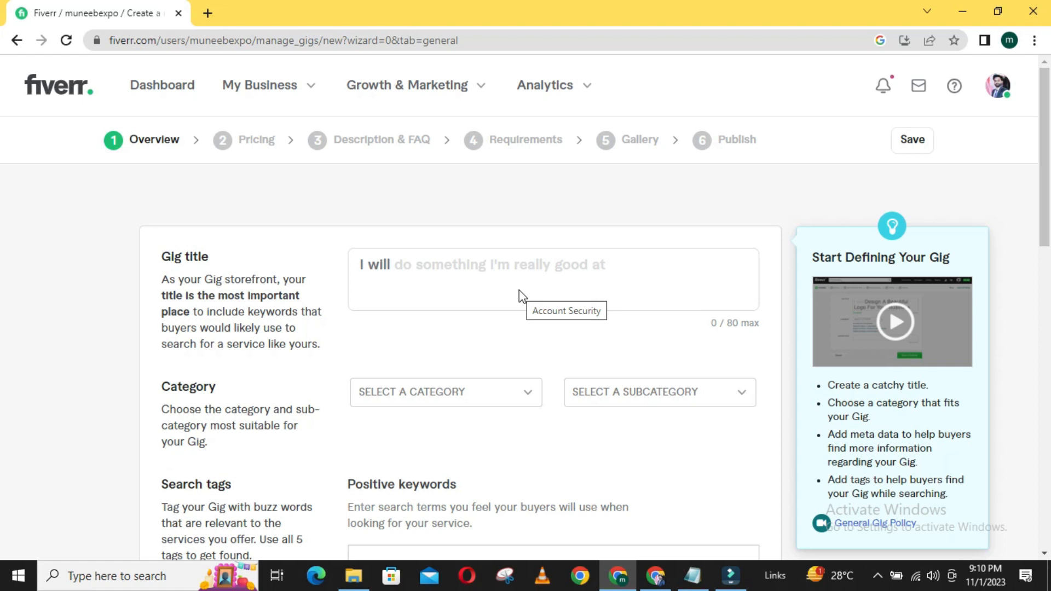
Step: Switch to the Notepad notes and copy the first line, "I will list your products on the facebook marketplace and fb shop"
left_click(458, 272)
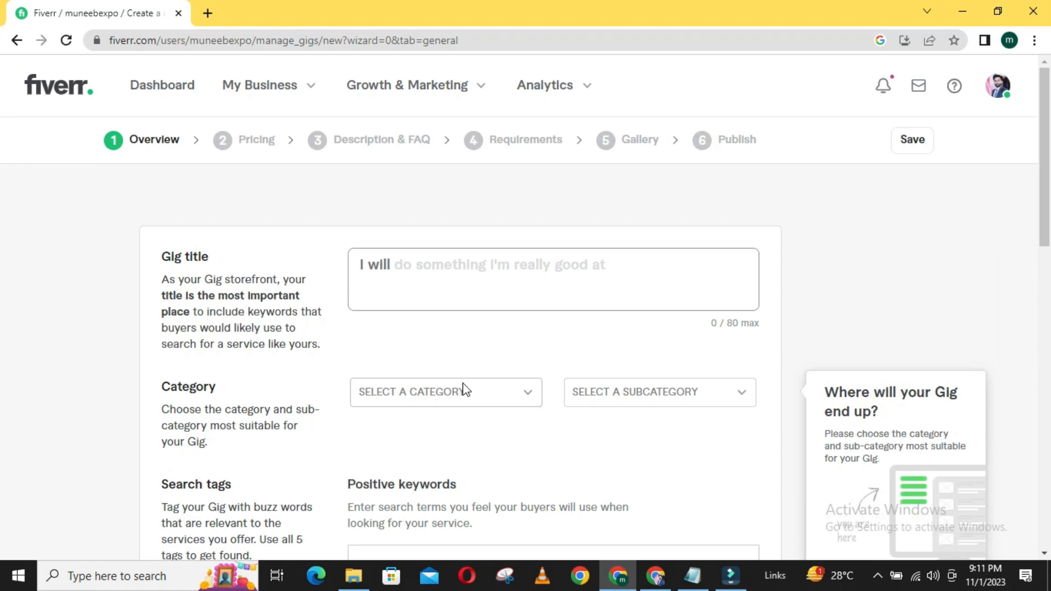
mouse_move(692, 576)
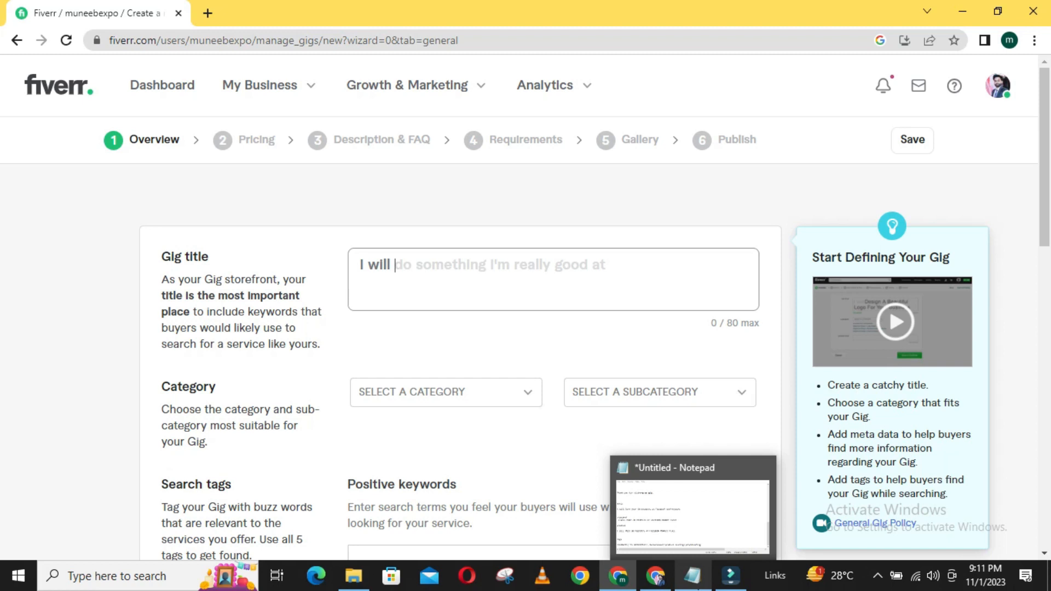
left_click(692, 576)
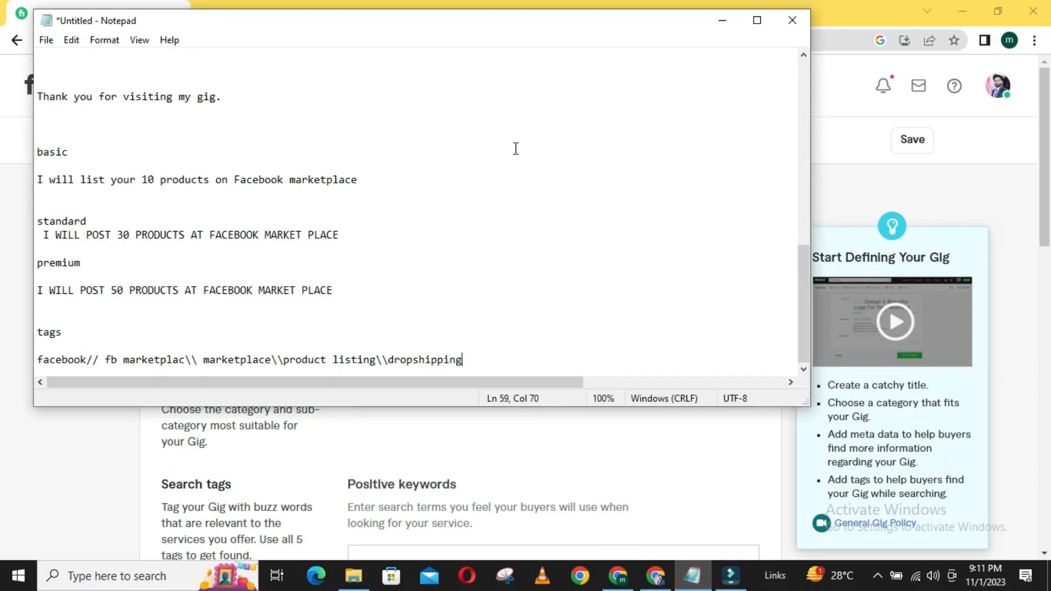
left_click_drag(809, 265, 800, 68)
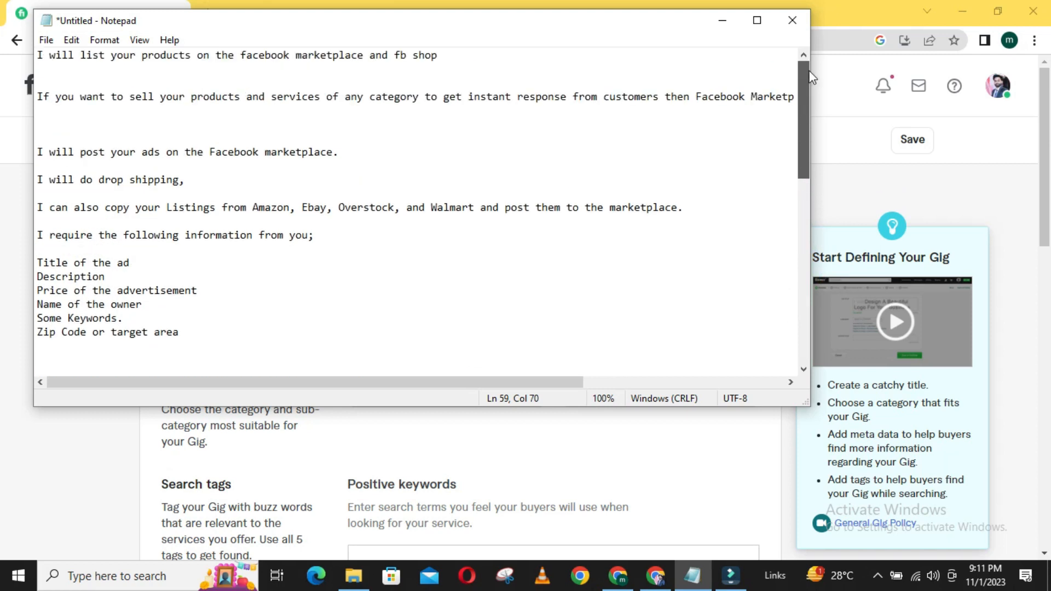
left_click(352, 54)
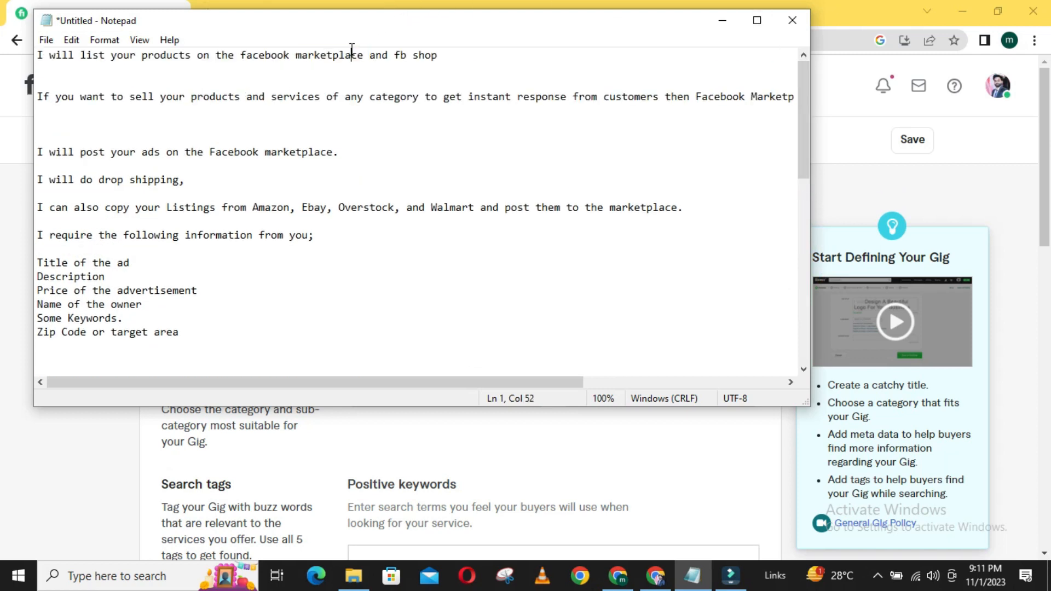
left_click(442, 57)
left_click_drag(442, 56, 39, 50)
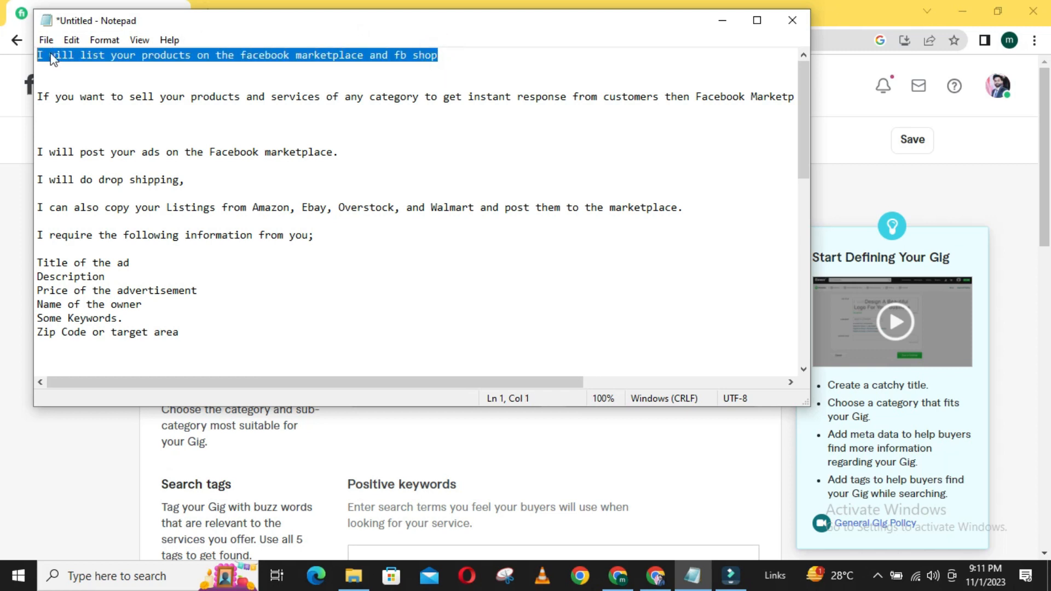
right_click(51, 53)
left_click(87, 103)
right_click(359, 64)
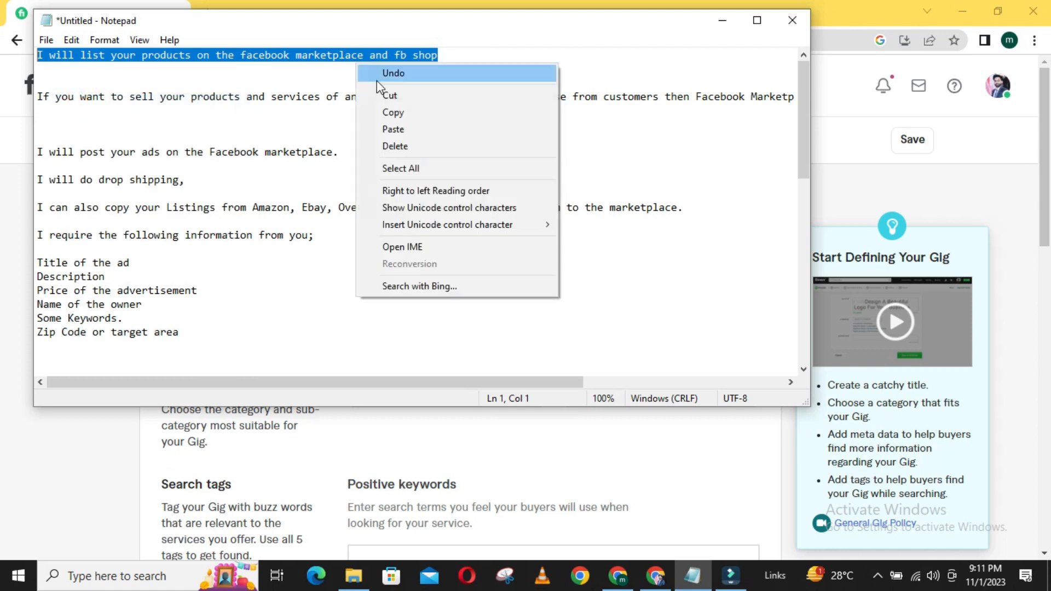
left_click(394, 112)
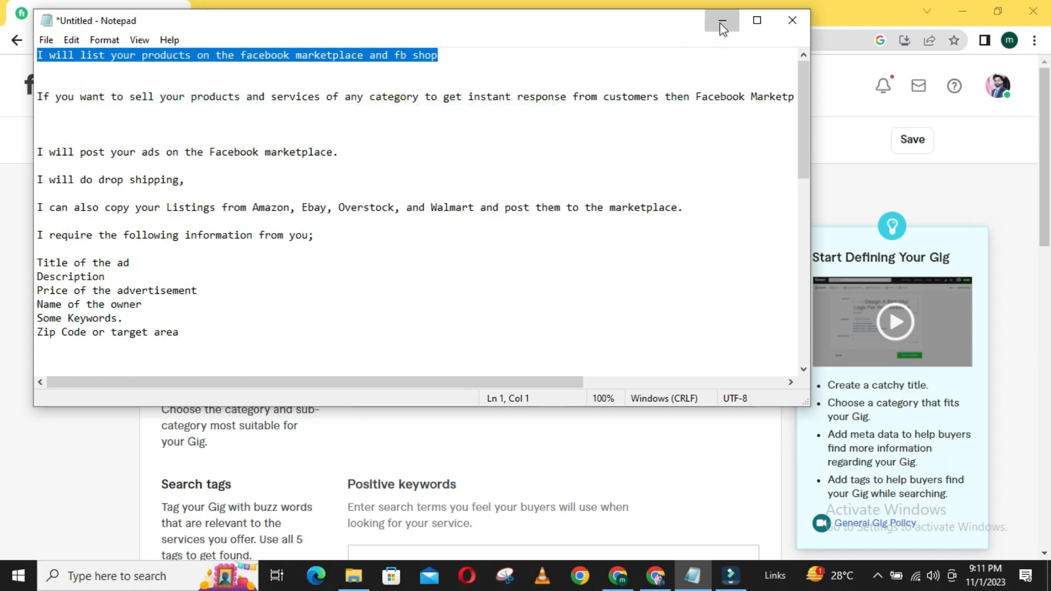
Step: Return to the Fiverr gig form, paste the copied line as the gig title and correct "facebook" to "Facebook"
left_click(722, 20)
left_click(459, 263)
key("ctrl+v")
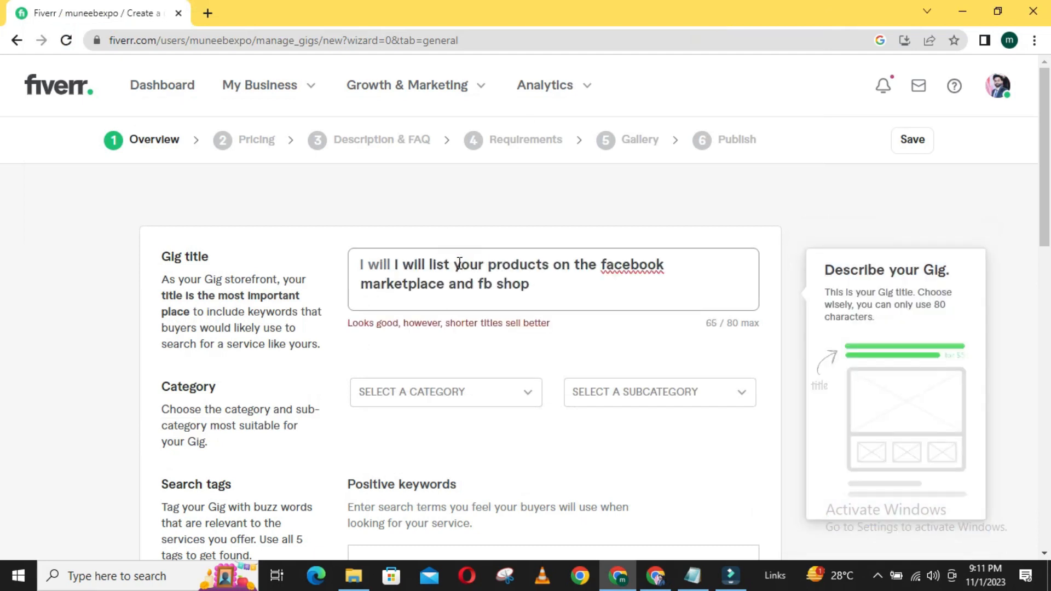
right_click(634, 267)
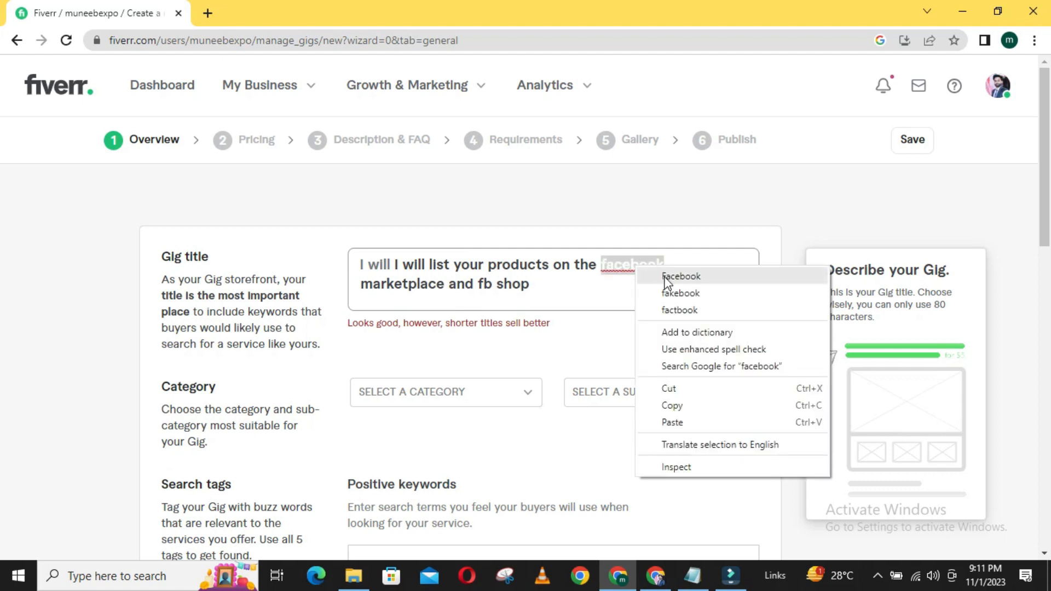
left_click(681, 277)
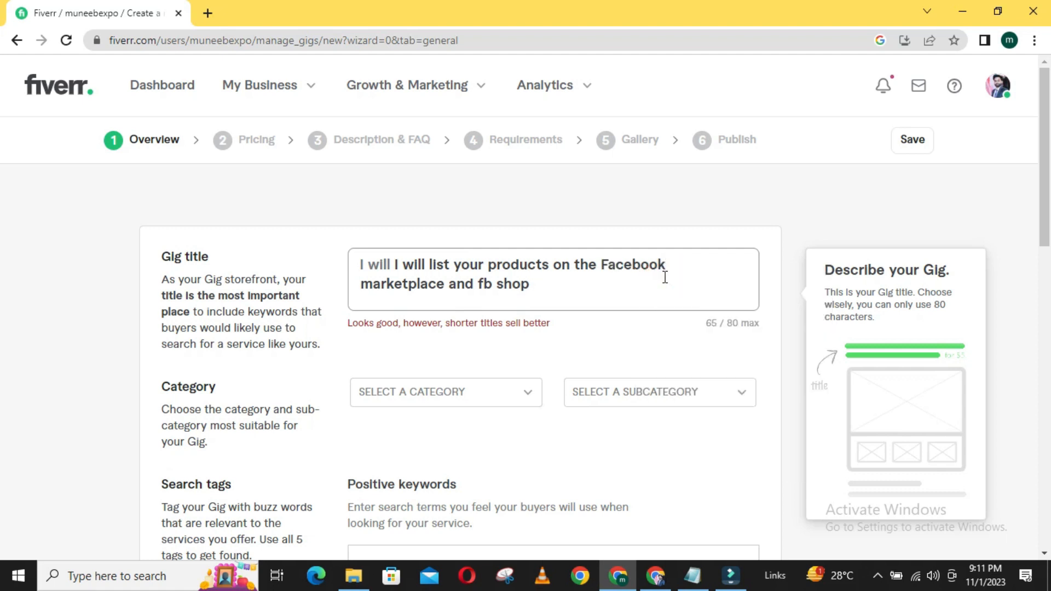
Step: Set the gig category to Digital Marketing, the subcategory to Social Media Marketing and the service type to Social Media Management
left_click_drag(1049, 155, 1049, 180)
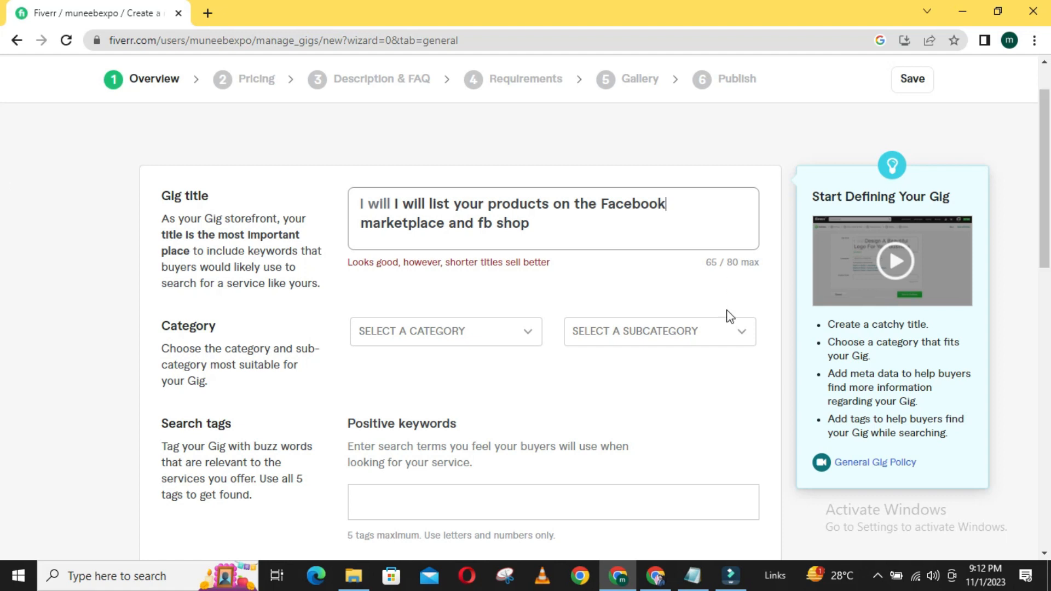
left_click(498, 336)
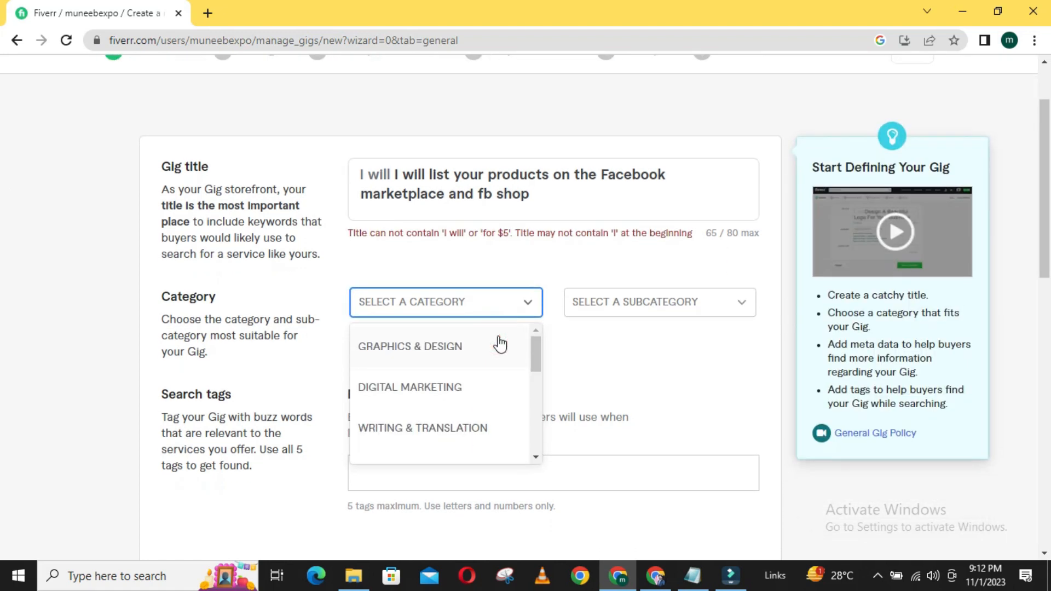
left_click(483, 385)
left_click(614, 310)
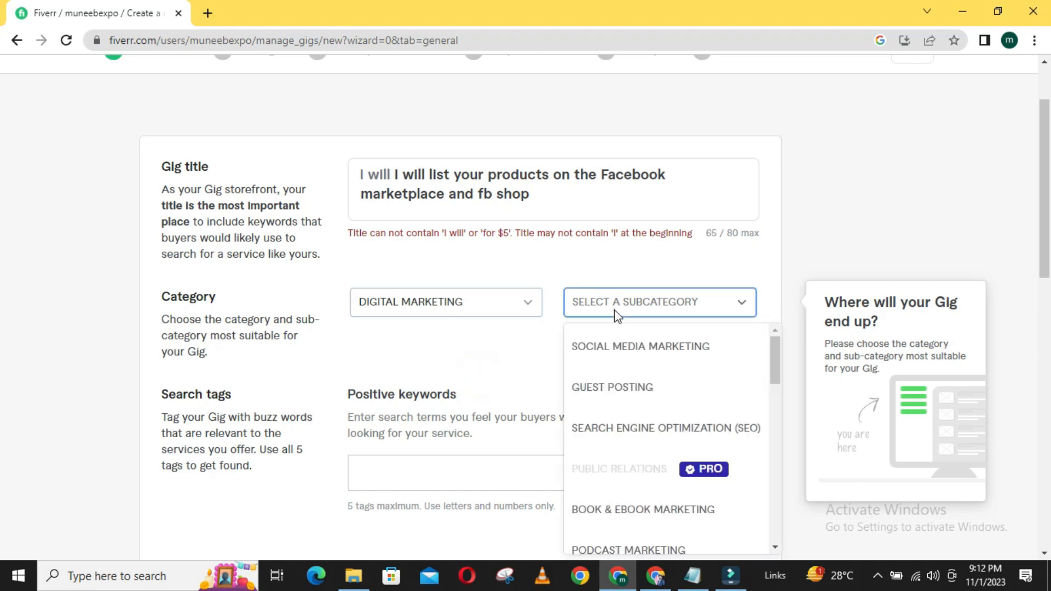
left_click(617, 343)
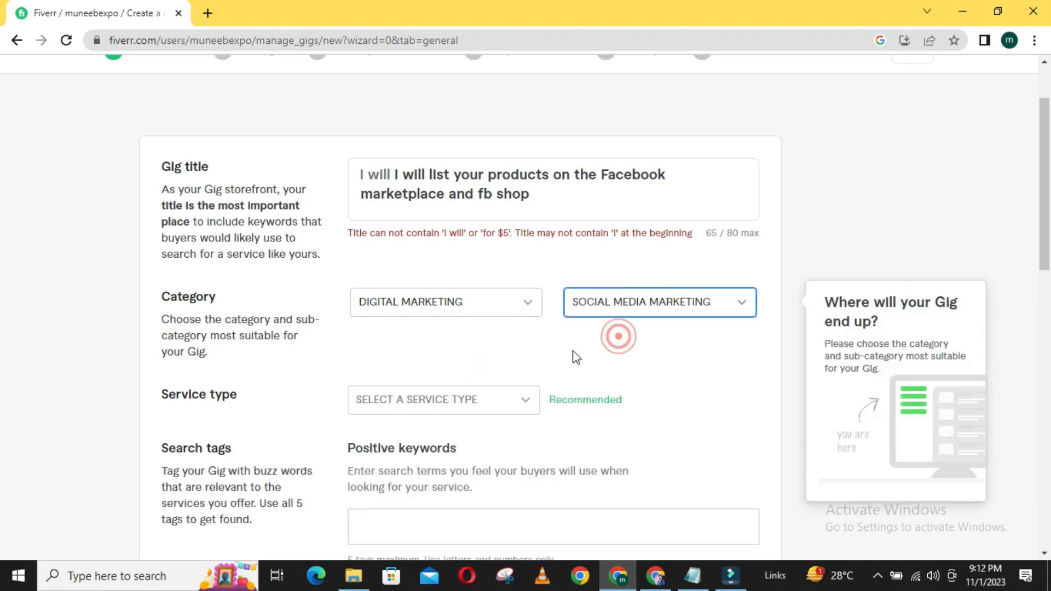
left_click(507, 395)
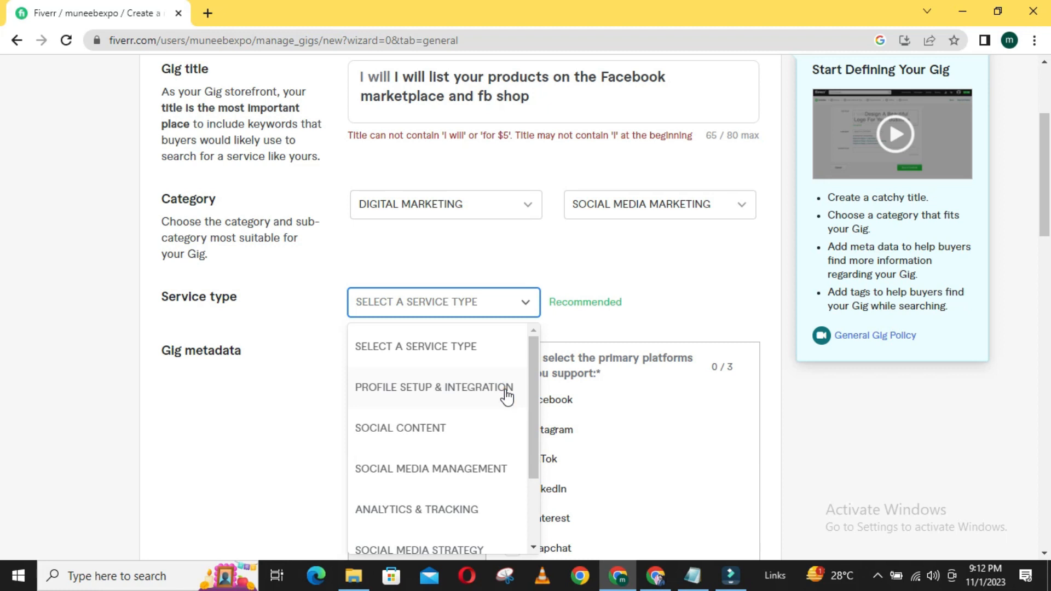
left_click(458, 455)
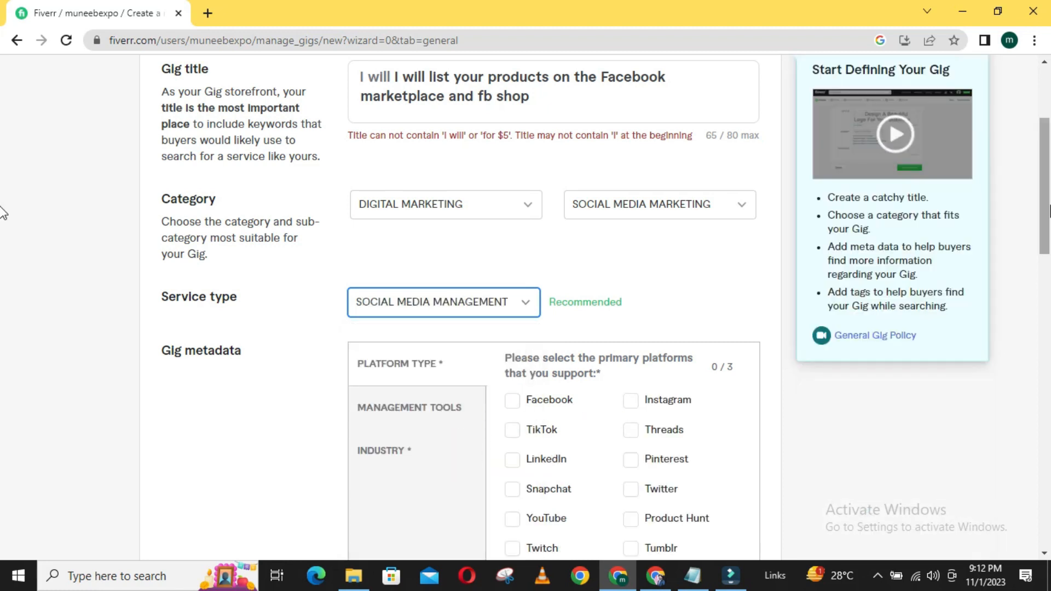
Step: Choose Facebook, YouTube and TikTok as the supported primary platforms in the gig metadata
scroll(4, 214, "down", 2)
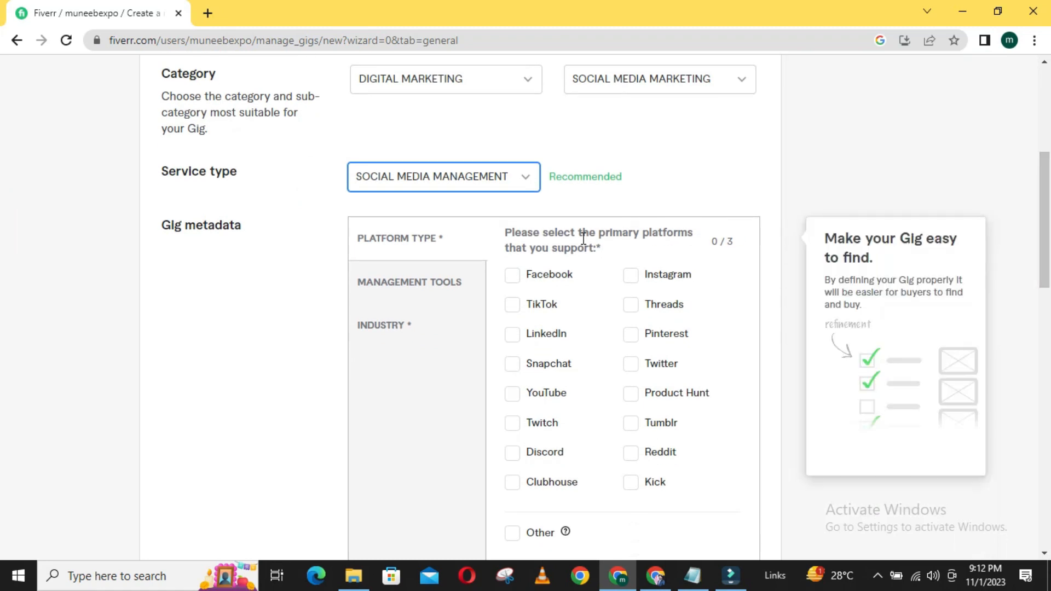
left_click(545, 266)
left_click(549, 279)
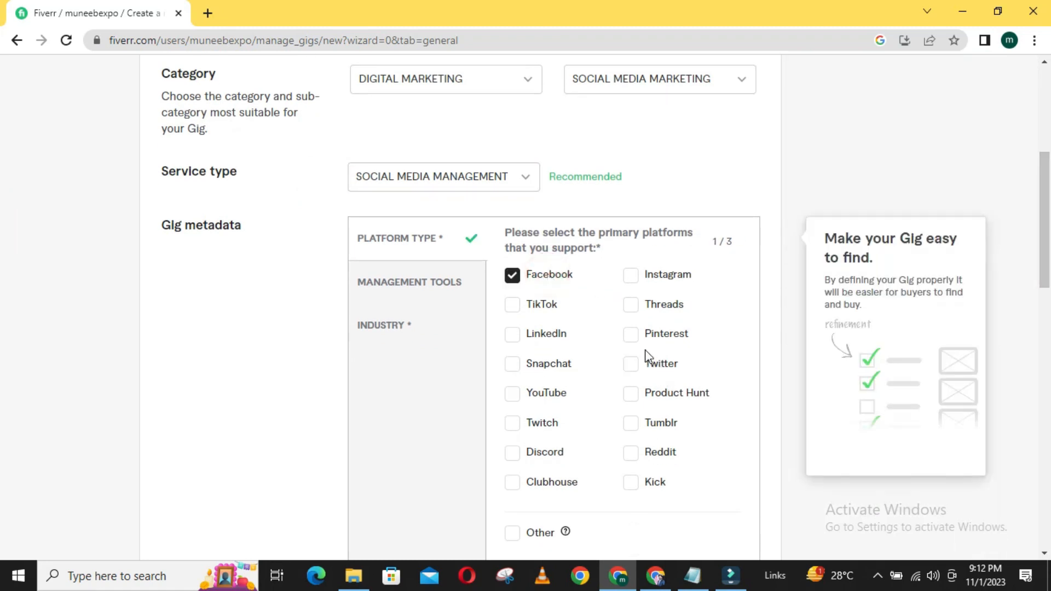
left_click(529, 389)
left_click(534, 303)
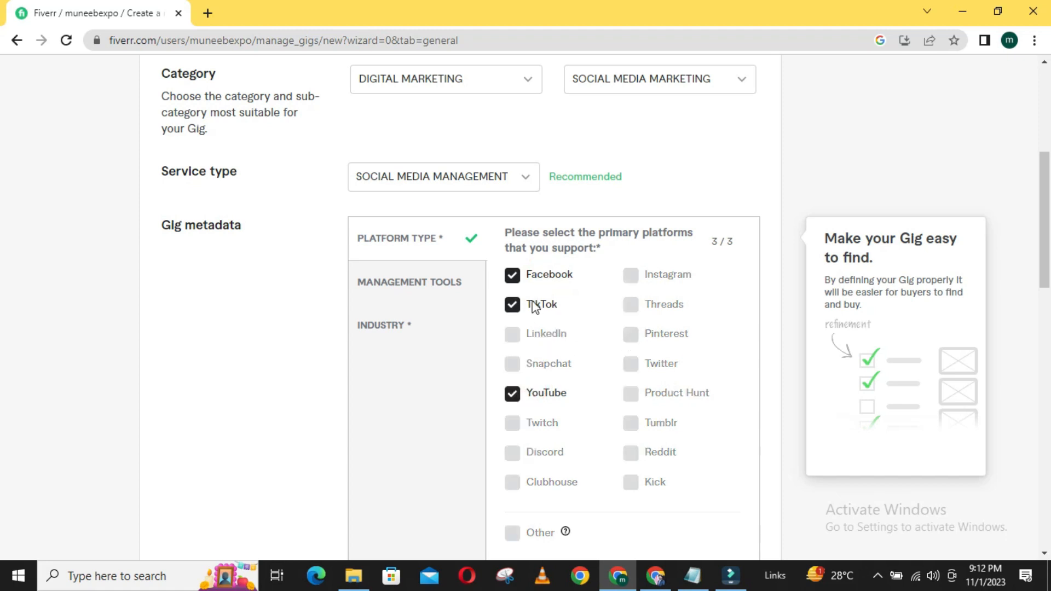
Step: Choose Hootsuite and SocialPilot as the management tools in the gig metadata
left_click(469, 295)
left_click(531, 275)
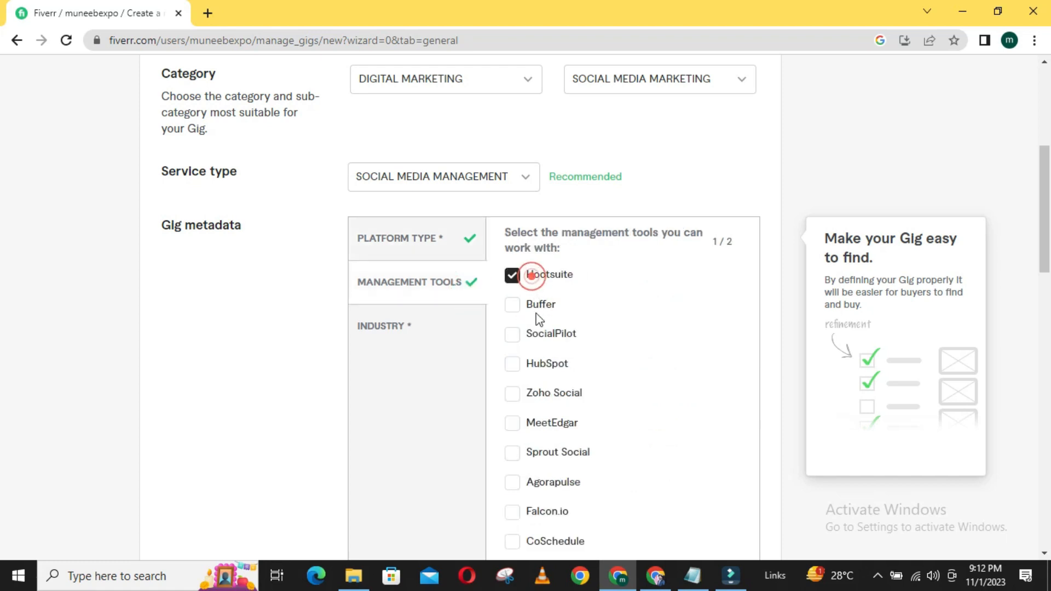
left_click(535, 333)
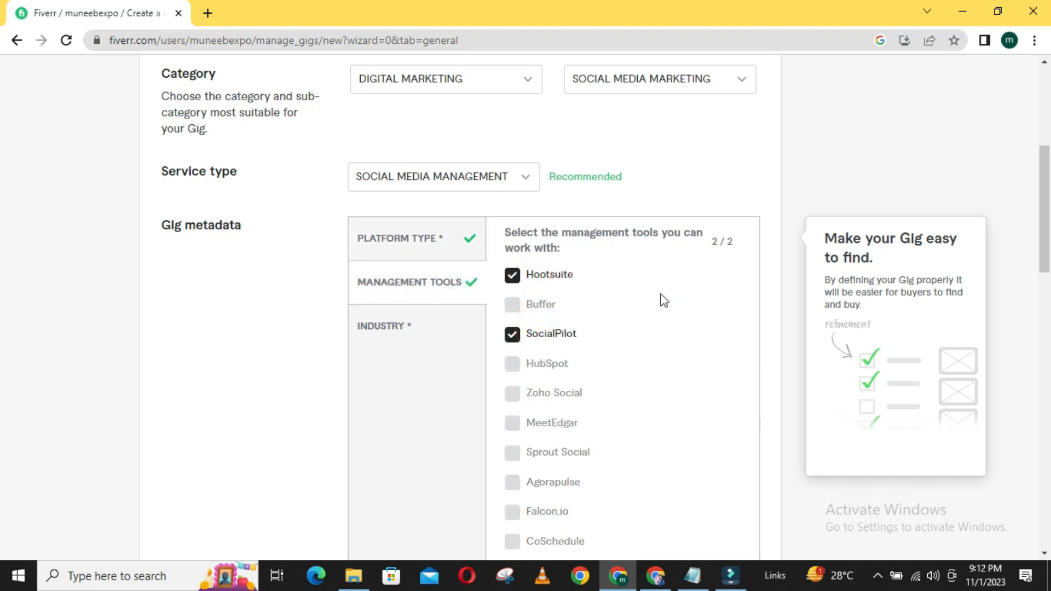
Step: Choose Animals & pets, Education, Financial services & business, Food & beverage and Lifestyle as the gig's industries
scroll(2, 187, "down", 2)
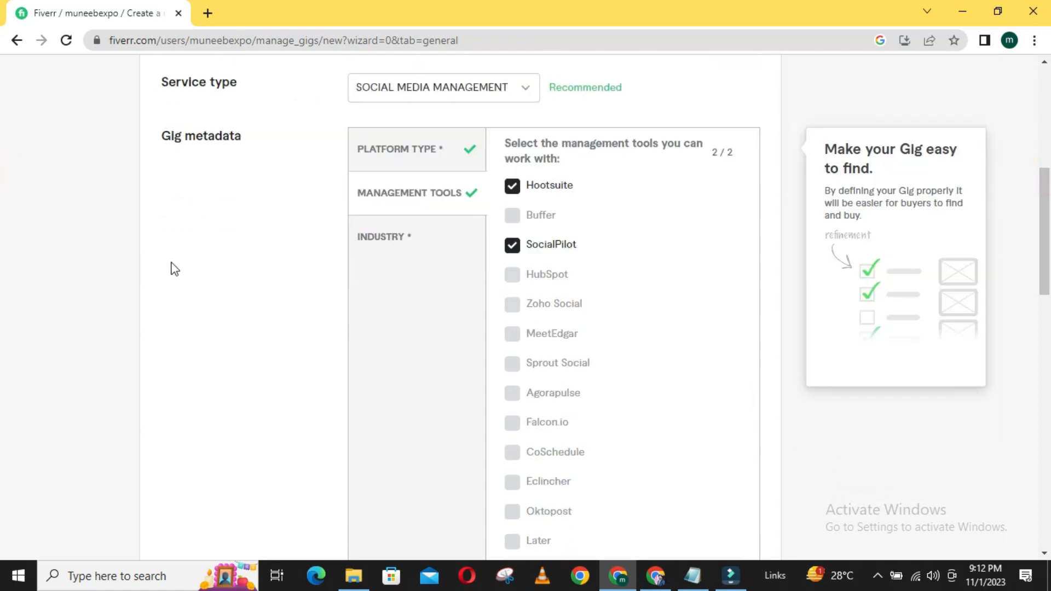
left_click(360, 242)
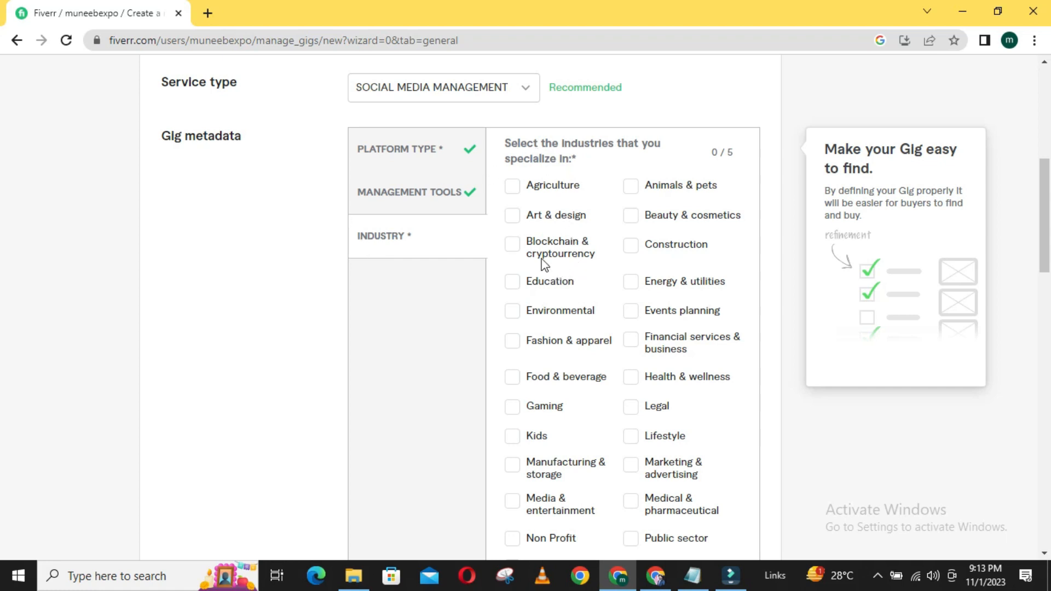
left_click(633, 188)
left_click(528, 282)
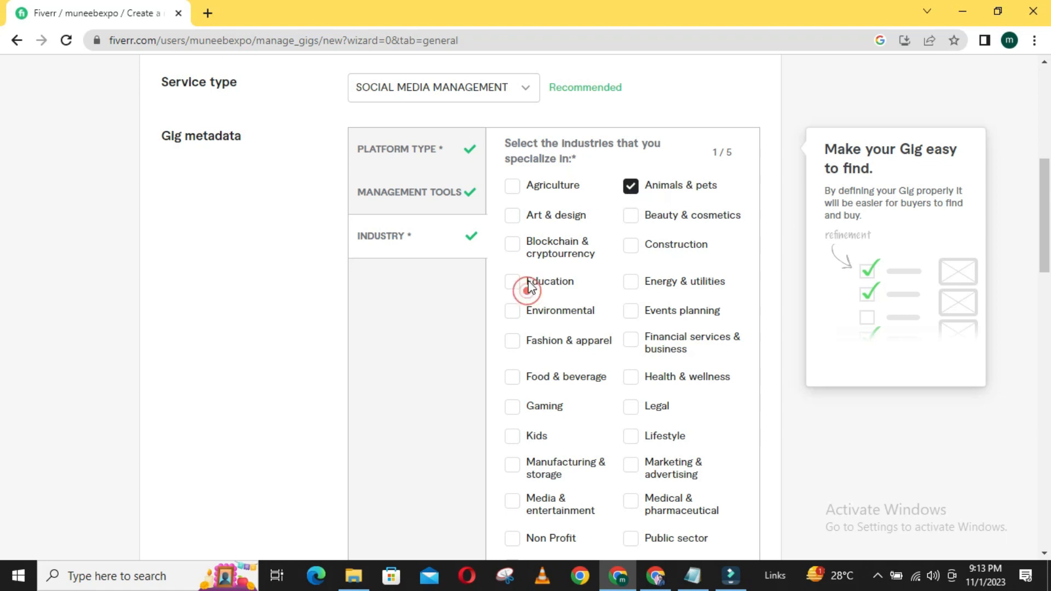
left_click(672, 353)
left_click(596, 383)
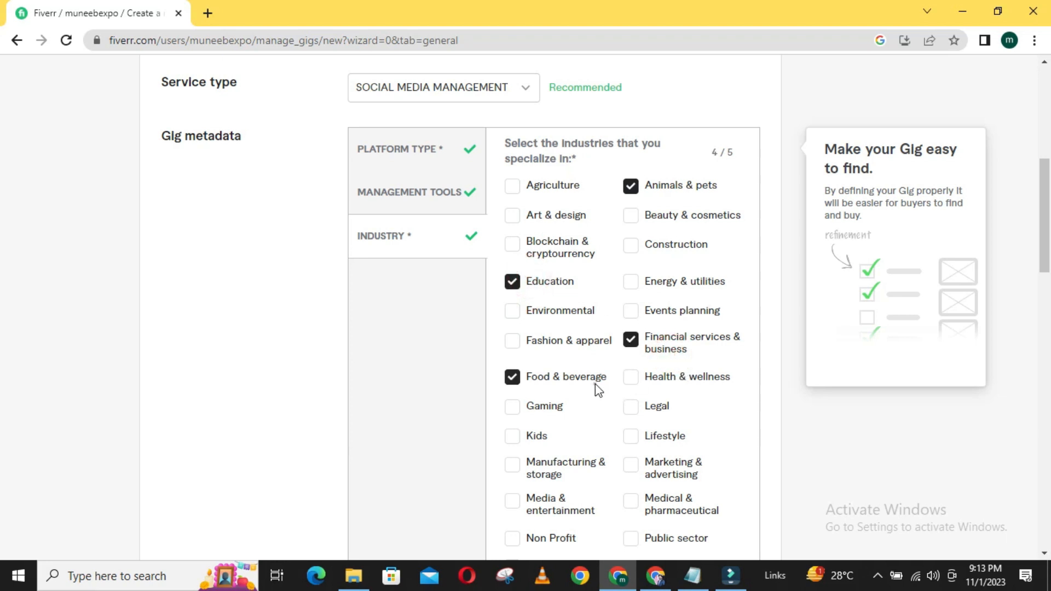
left_click(675, 435)
Step: Switch to the Notepad notes and copy the first entry, facebook, from the tags line at the end
left_click_drag(1046, 173, 1043, 304)
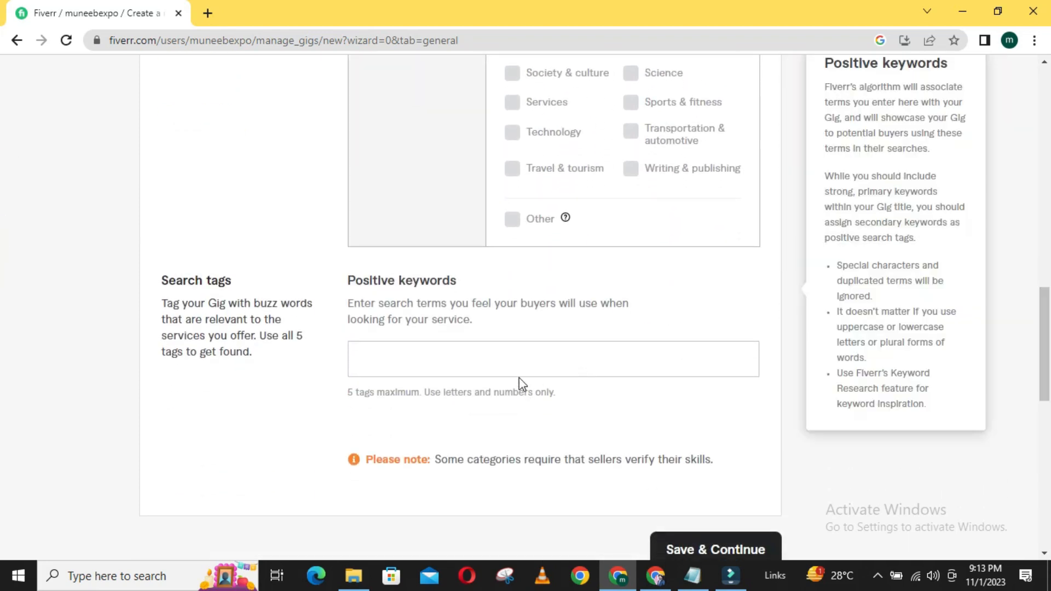
left_click(505, 366)
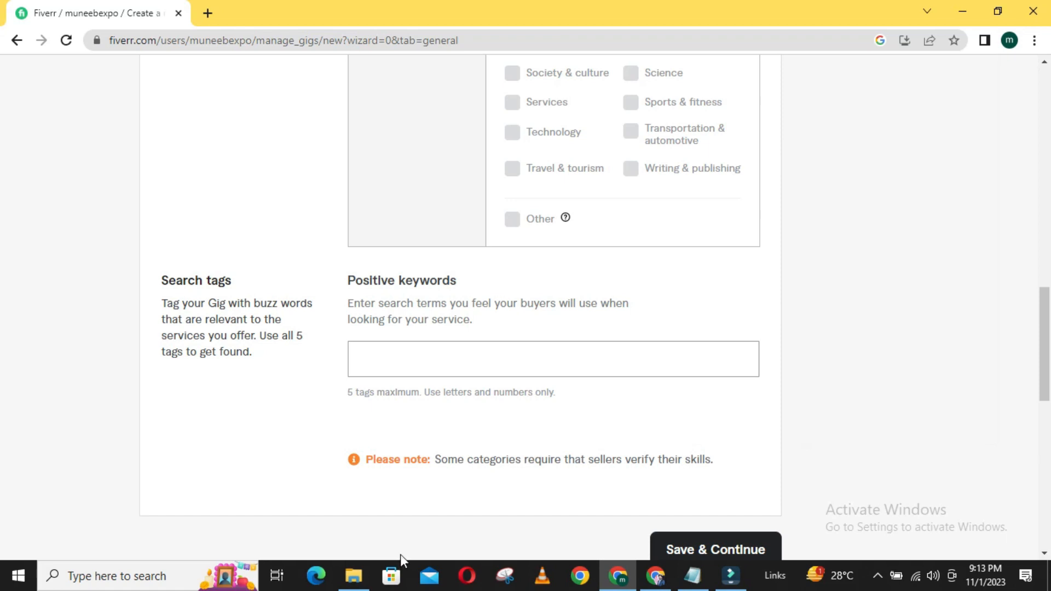
left_click(642, 516)
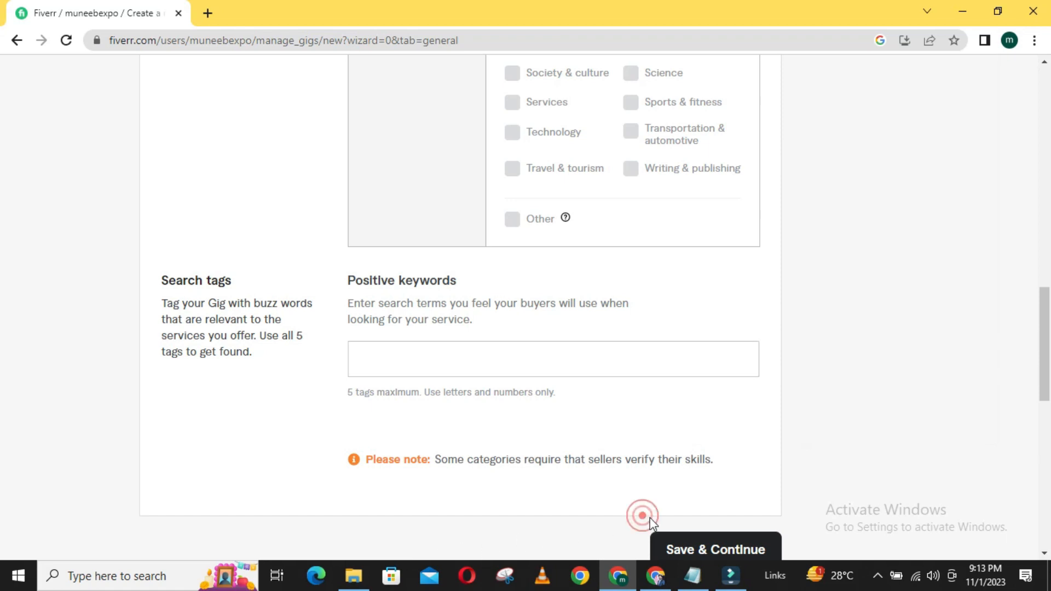
left_click(697, 579)
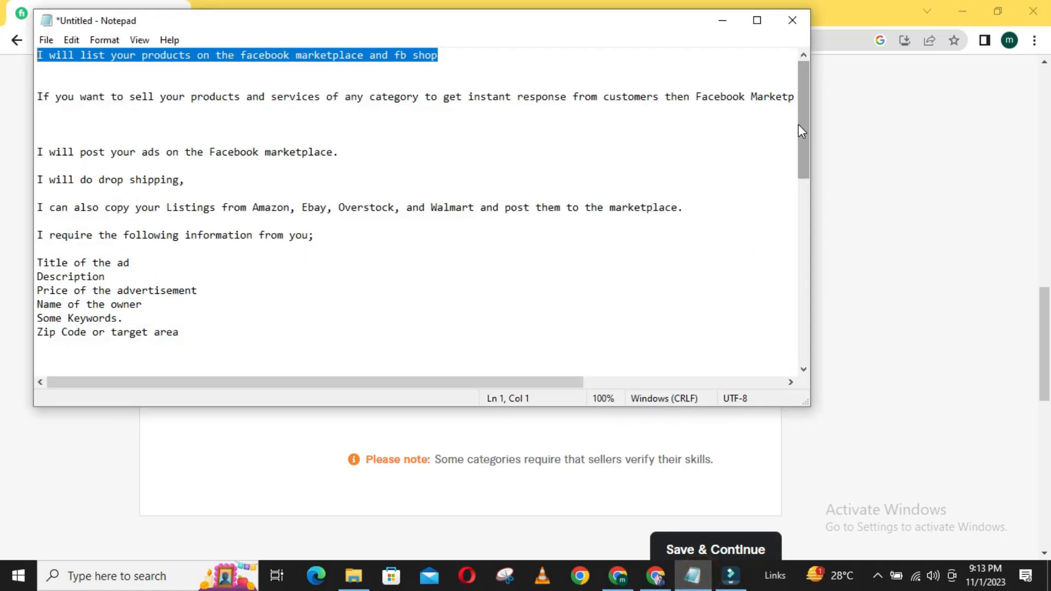
left_click_drag(802, 123, 923, 380)
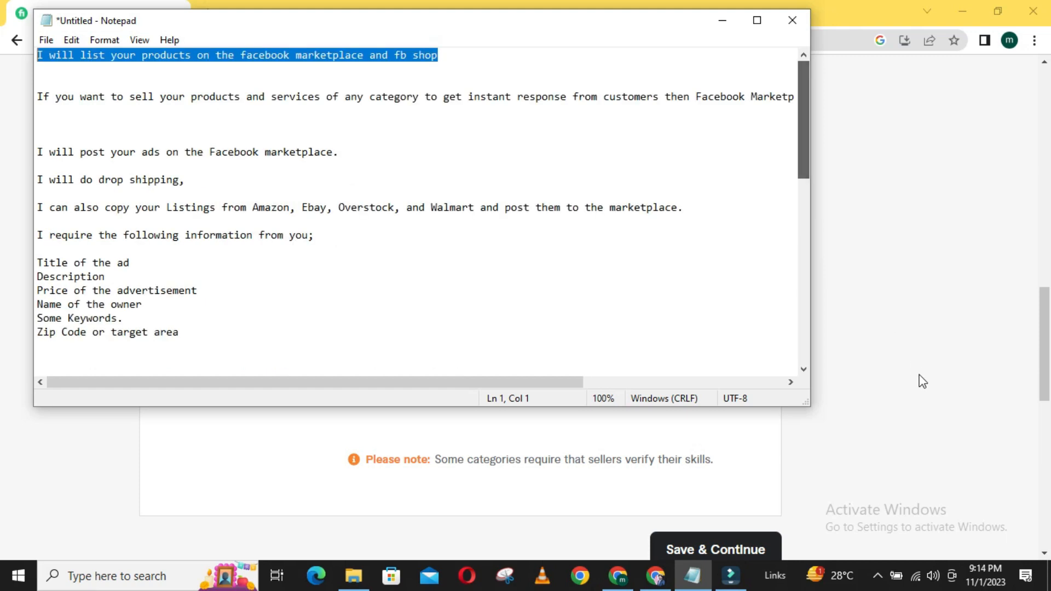
left_click(803, 329)
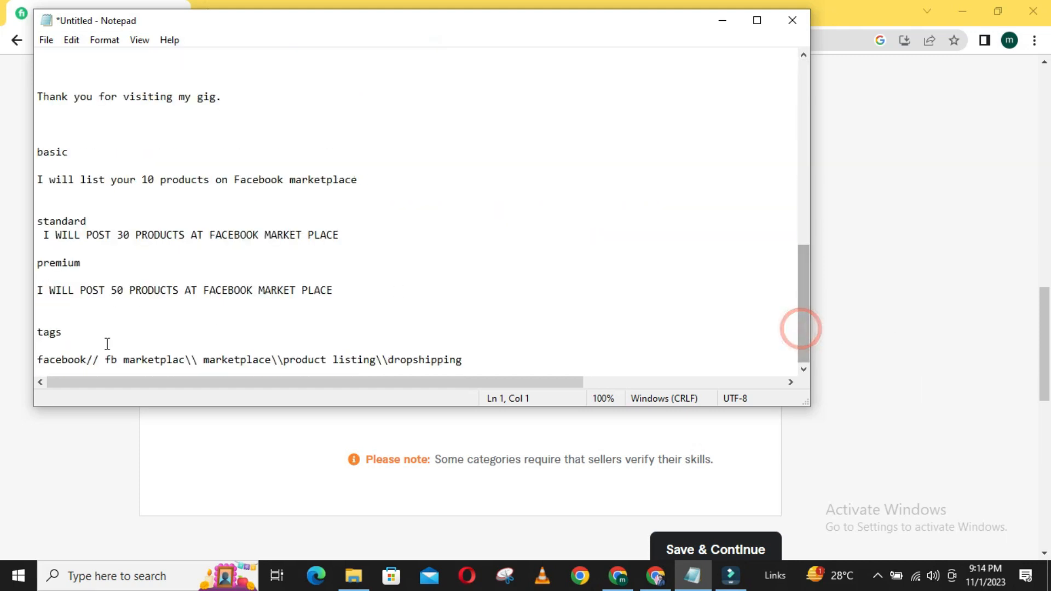
double_click(64, 359)
left_click(65, 358)
left_click(88, 359)
double_click(88, 359)
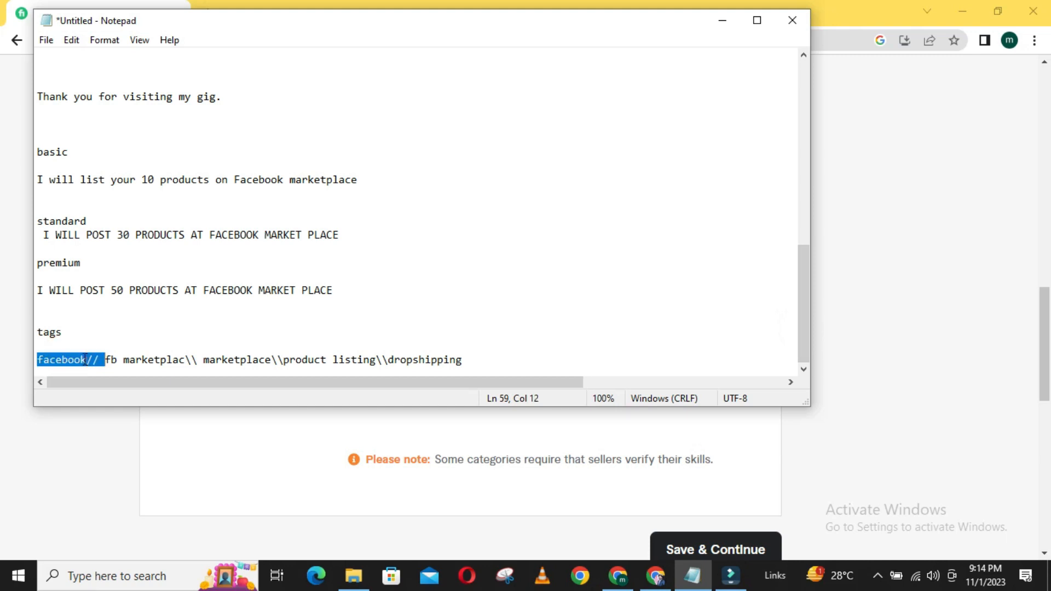
right_click(53, 362)
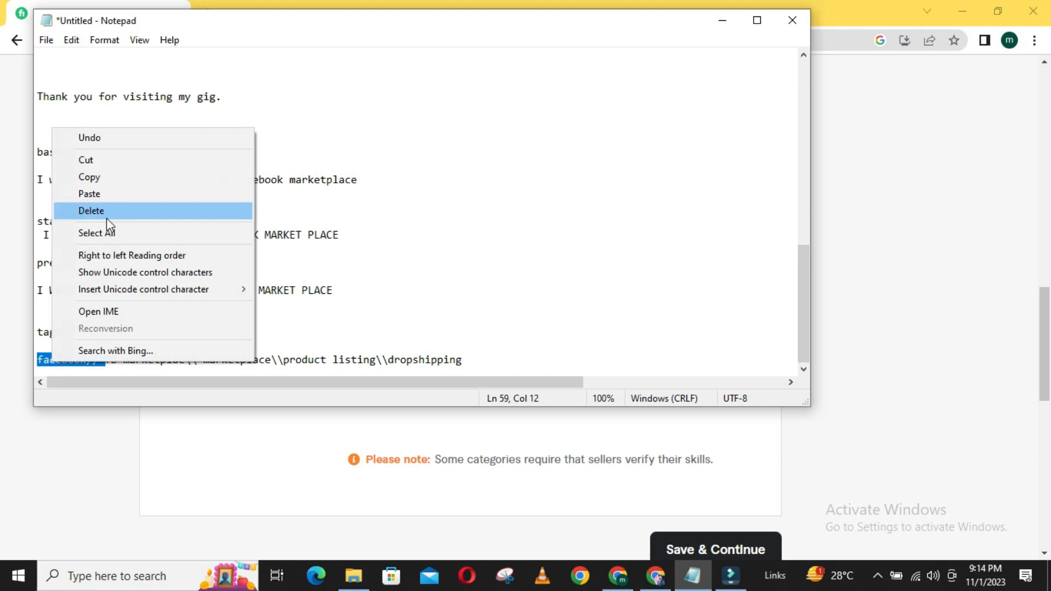
left_click(123, 181)
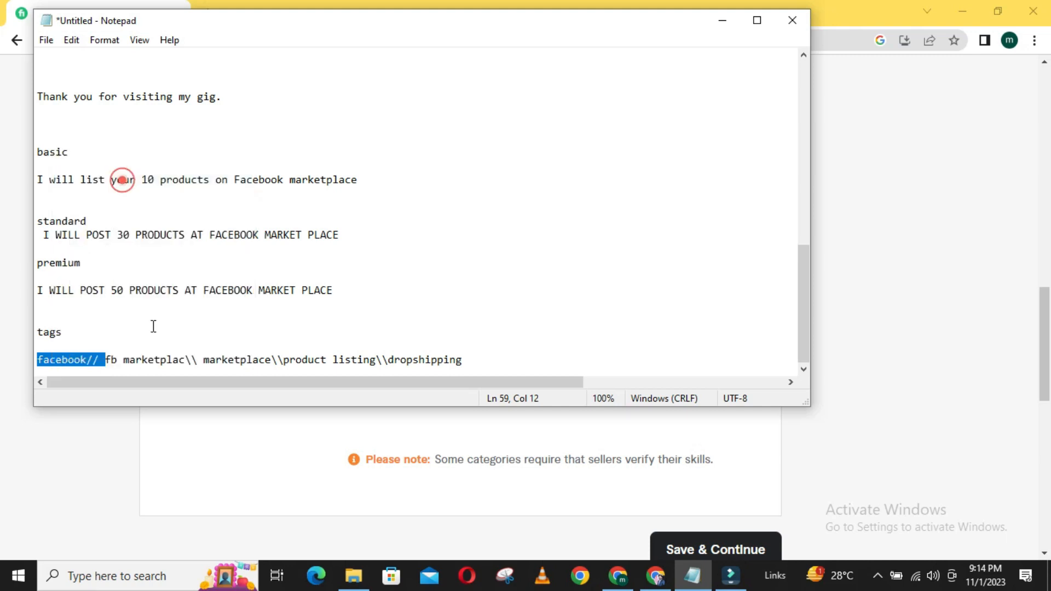
Step: Paste the copied text into the gig's positive keywords, strip the trailing slashes and add it as the tag facebook
left_click(156, 446)
left_click(372, 367)
key("ctrl+v")
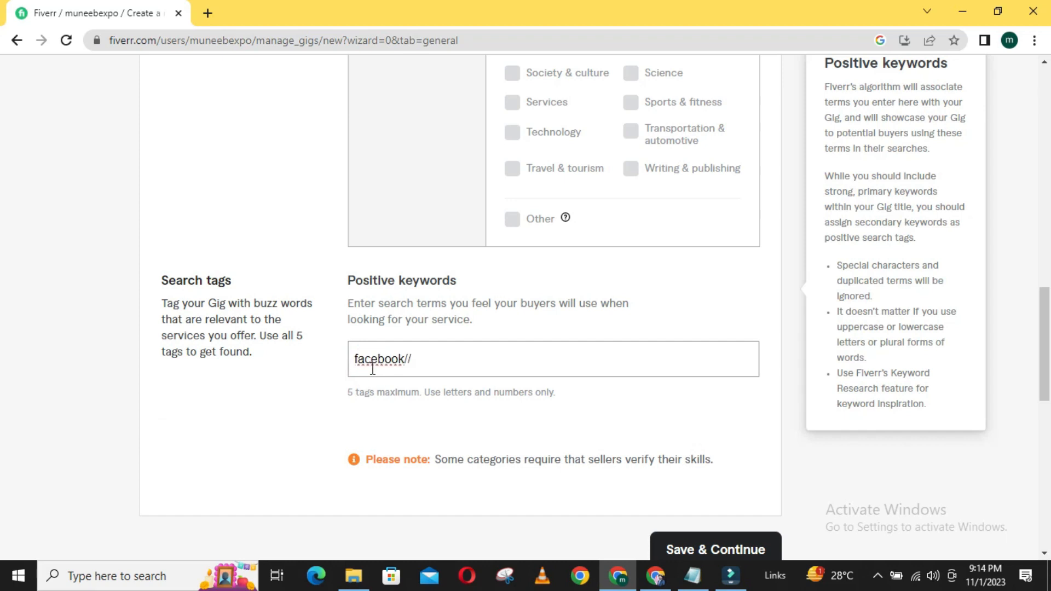
key("BackSpace")
key("BackSpace")
key("BackSpace")
key("Return")
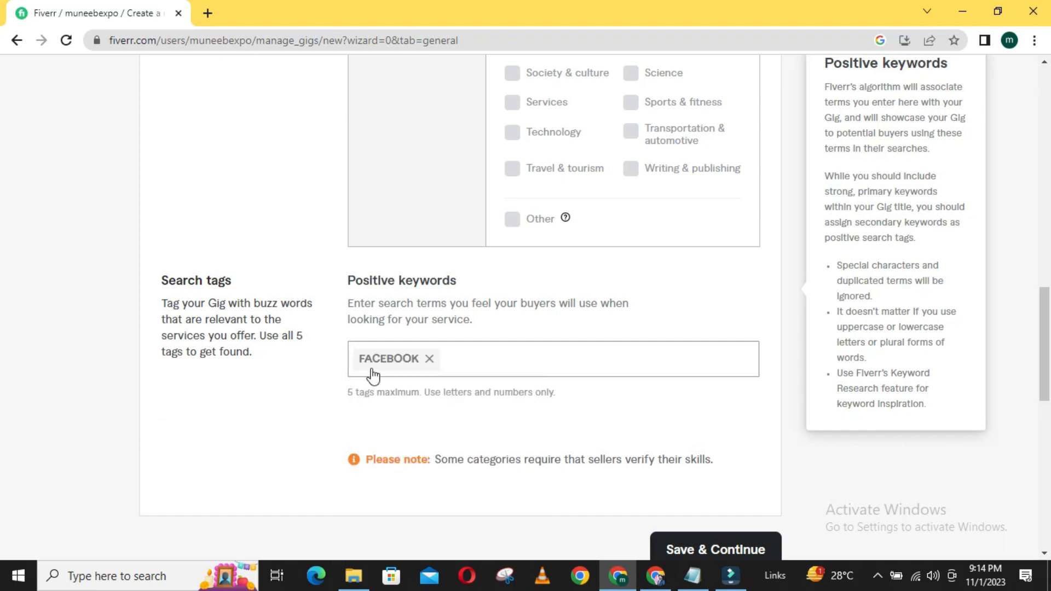
Step: Add facebook marketplace as a search tag for the gig
type("fa")
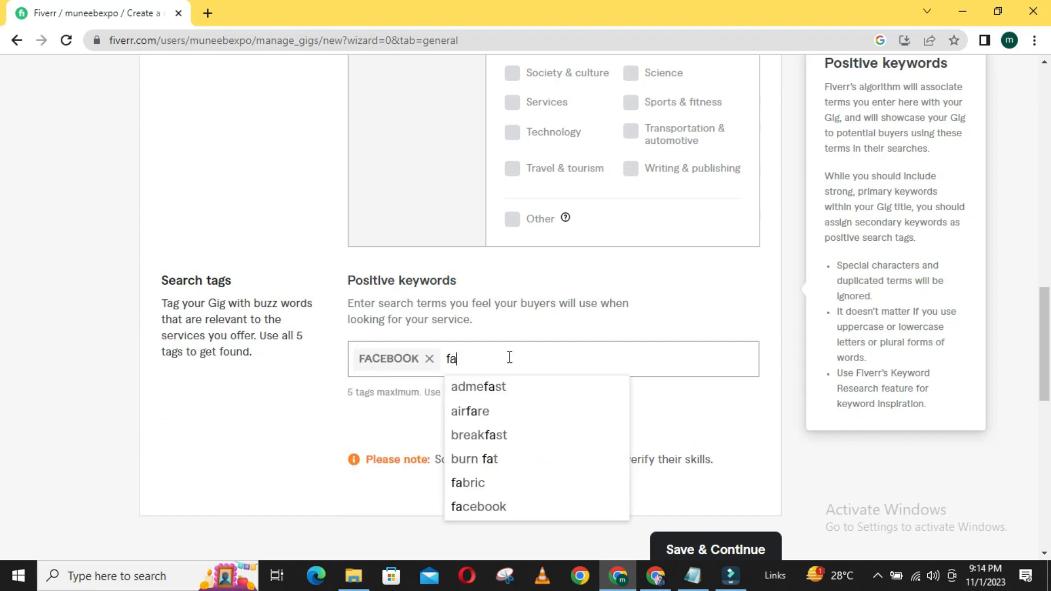
type("cebook")
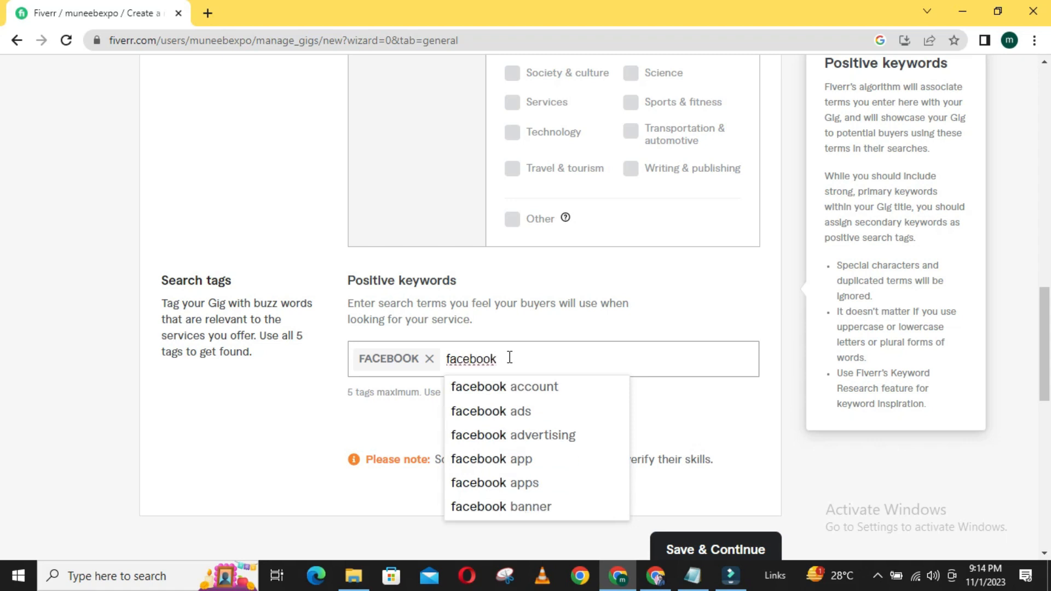
type(" marketp")
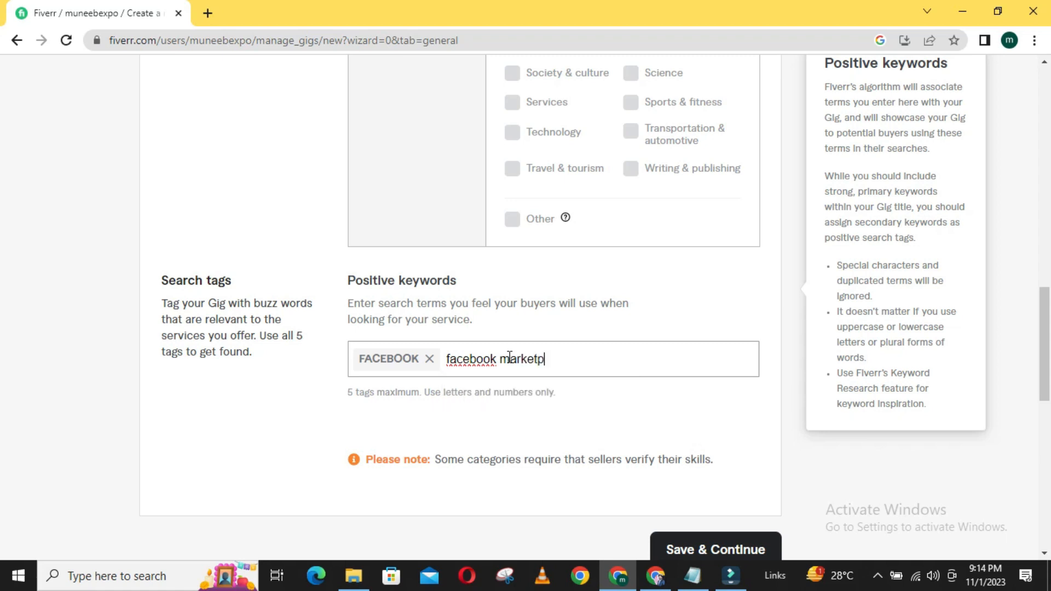
type("lace")
key("Return")
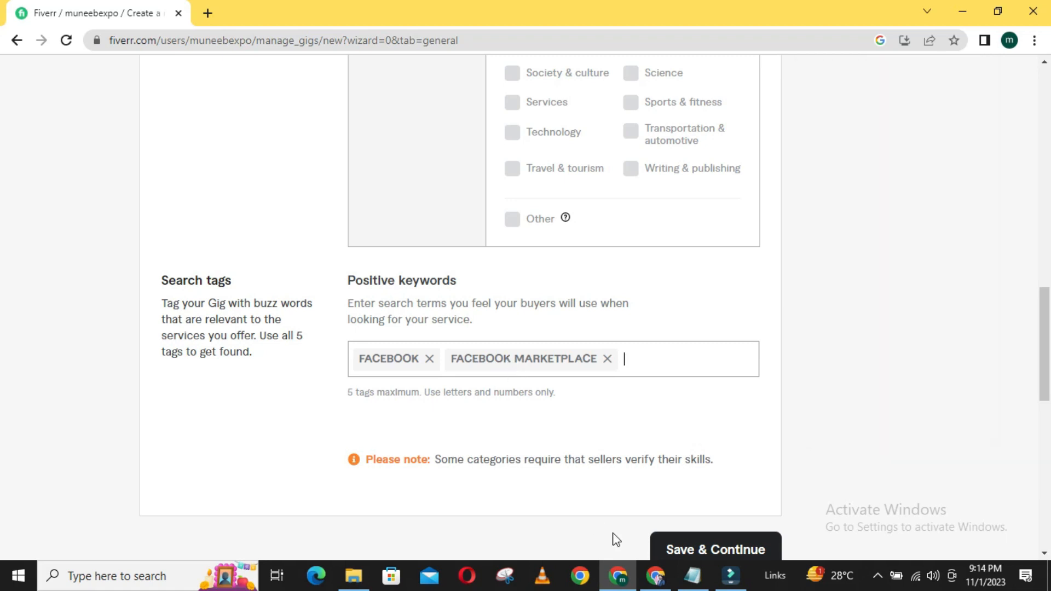
Step: Check the tags line in the Notepad notes and add marketplace as a search tag
left_click(690, 580)
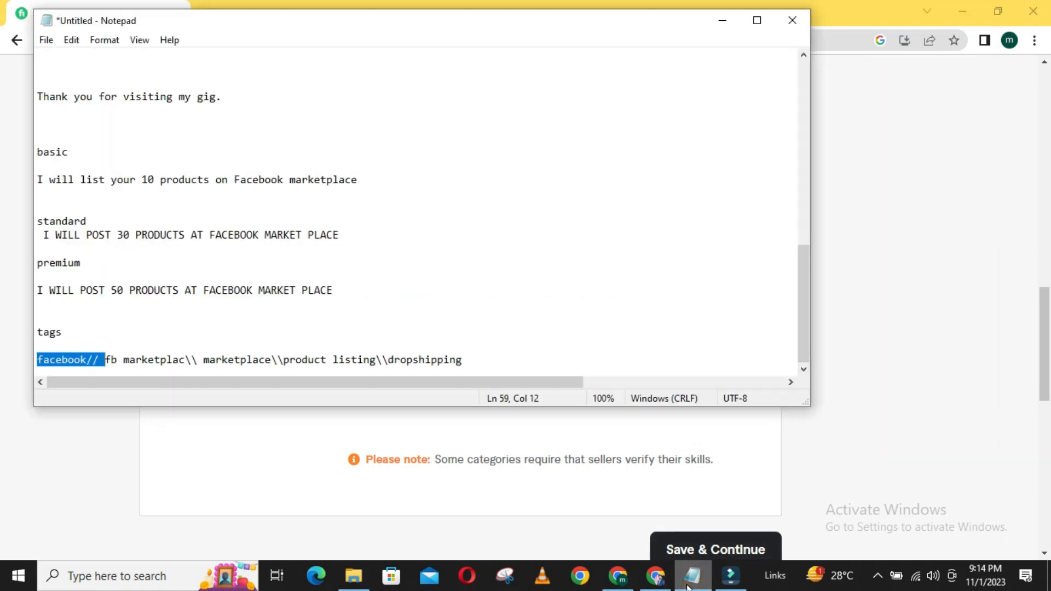
left_click(688, 585)
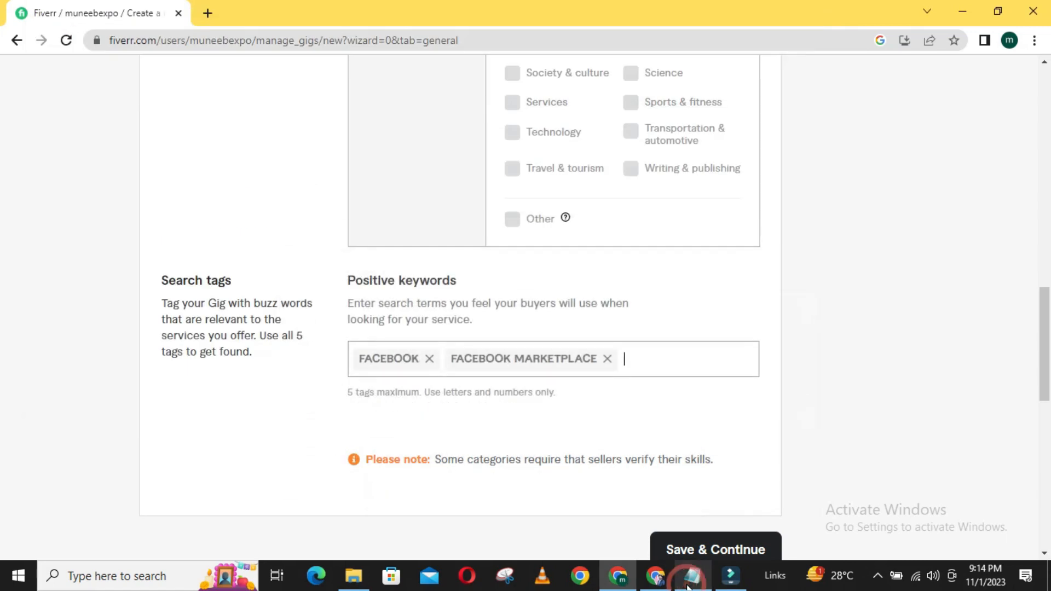
type("market")
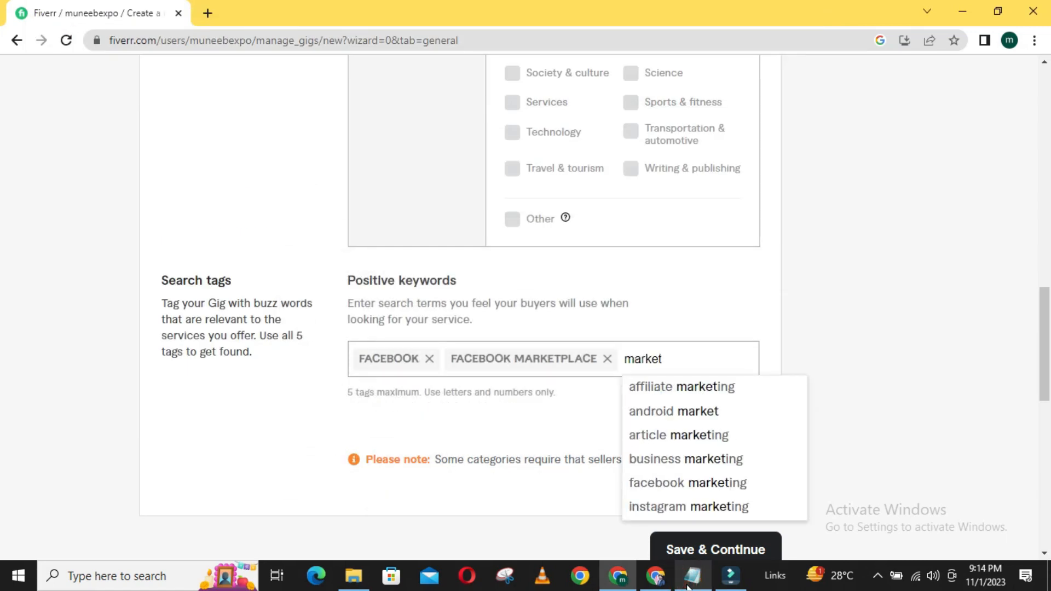
type("pla")
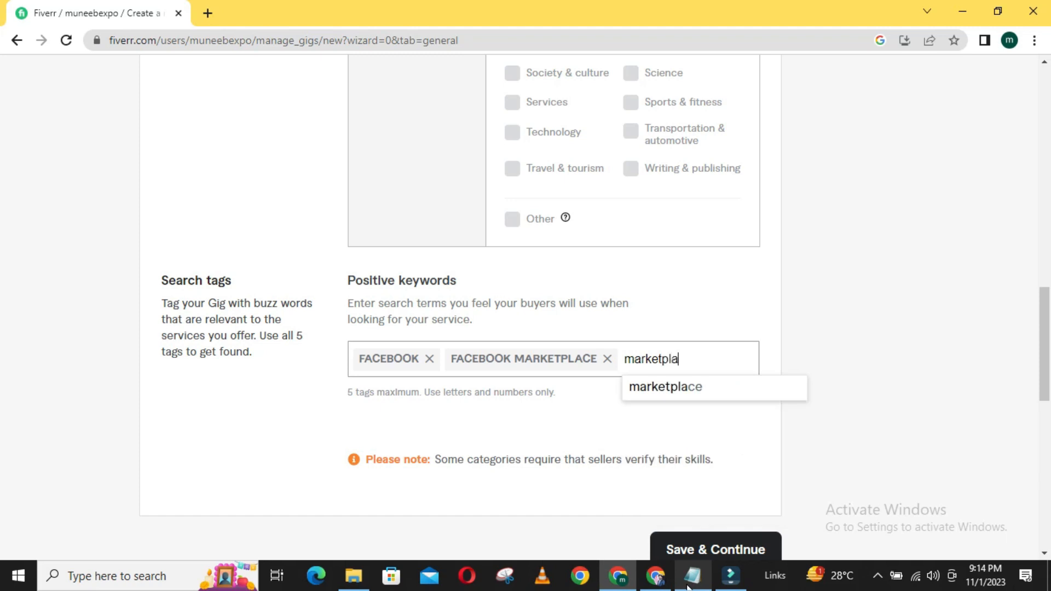
type("ce")
key("Return")
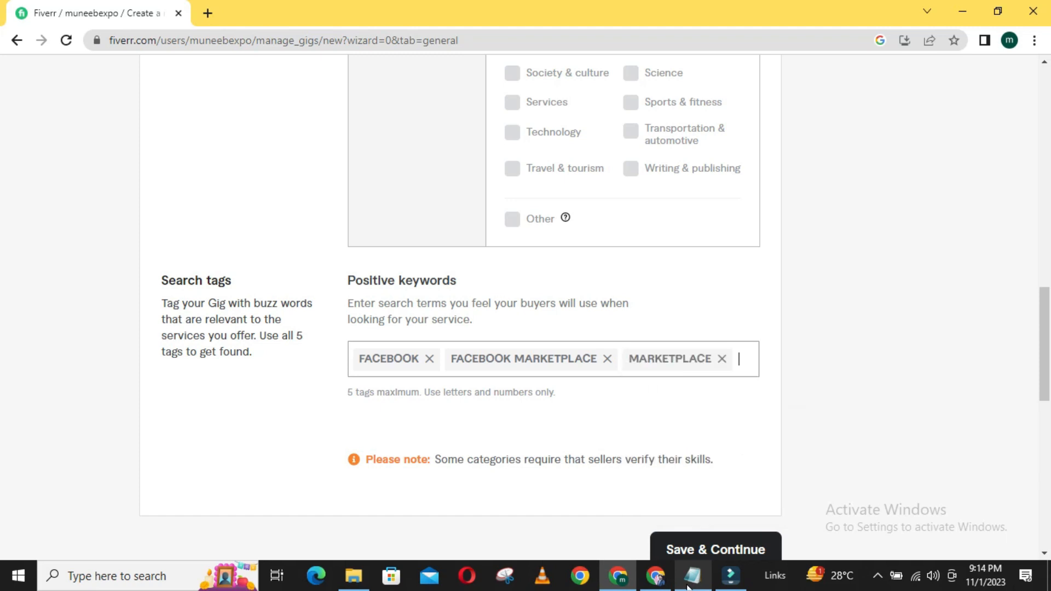
Step: Add product listing and dropshipping as search tags and try to save the gig overview
type("pro")
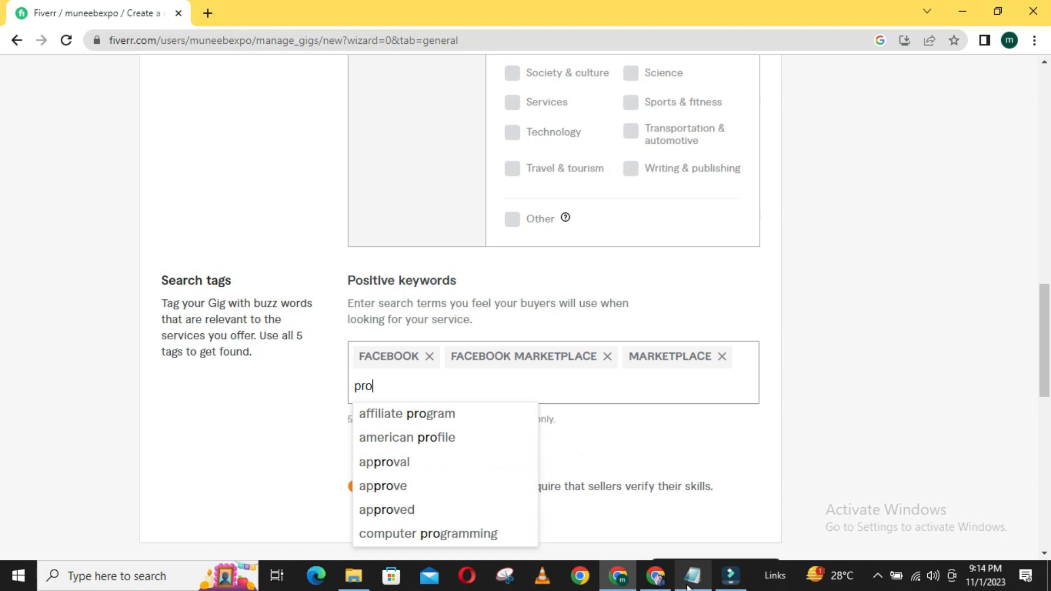
type("duct")
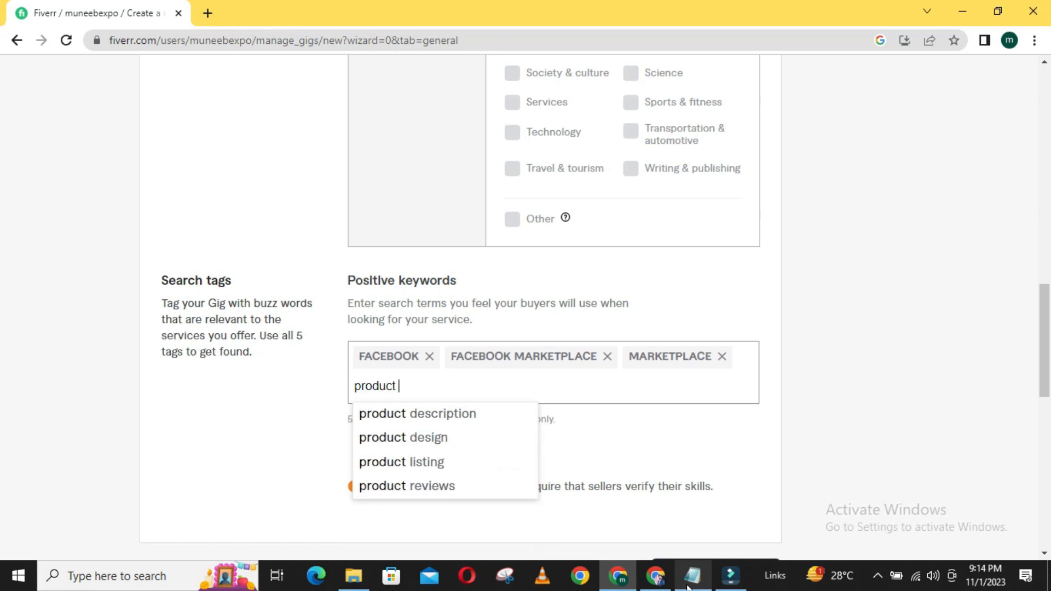
type(" li")
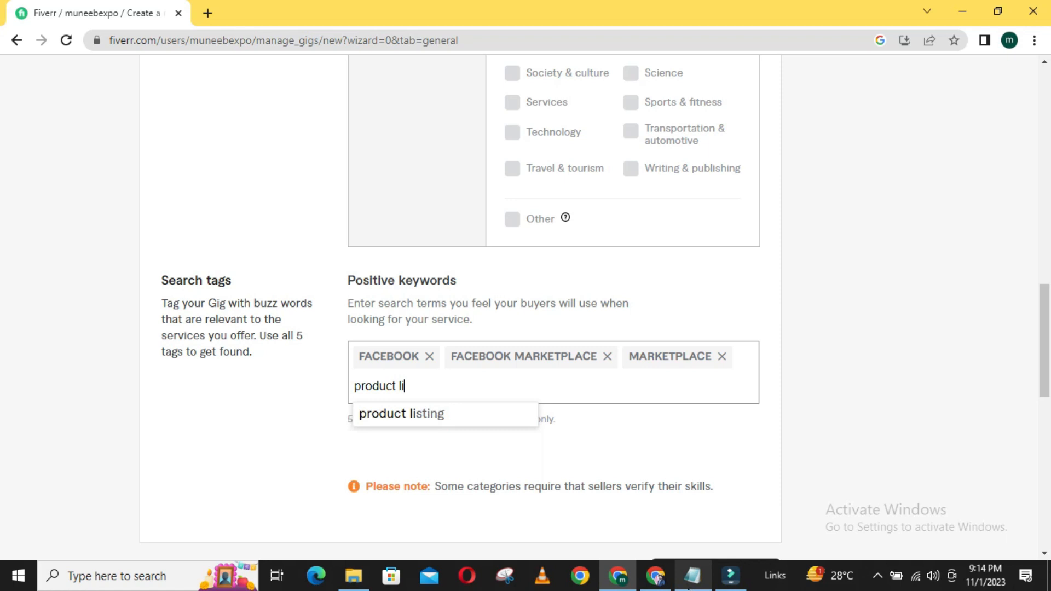
left_click(402, 422)
type("d")
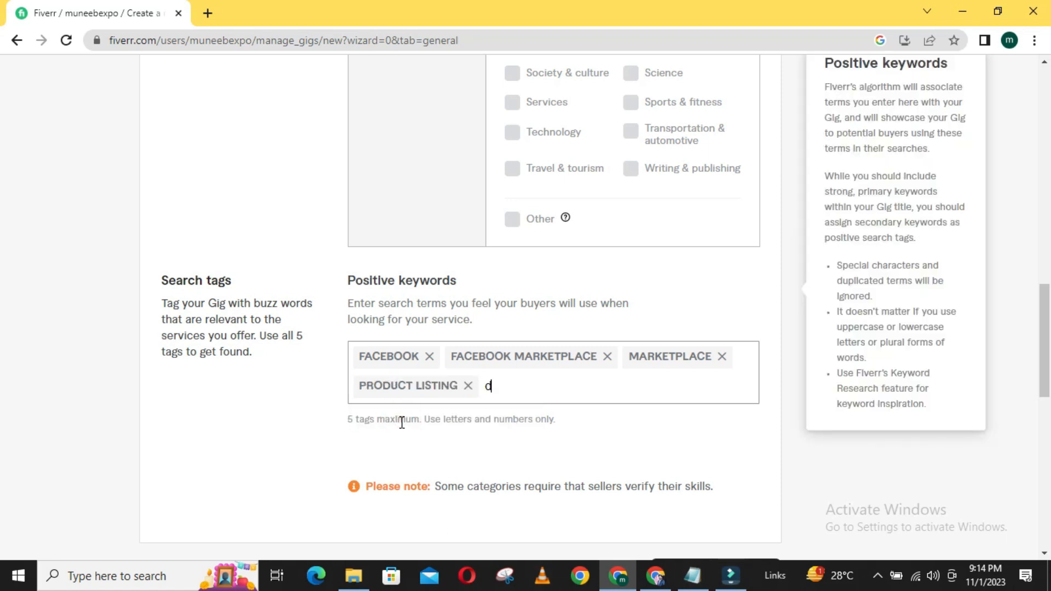
type("rop")
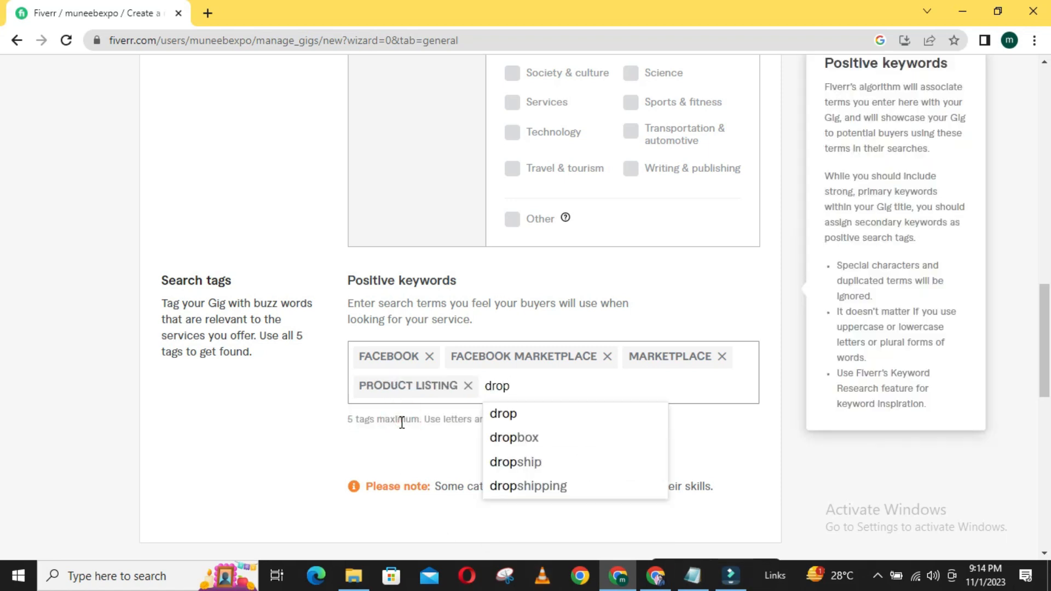
left_click(540, 482)
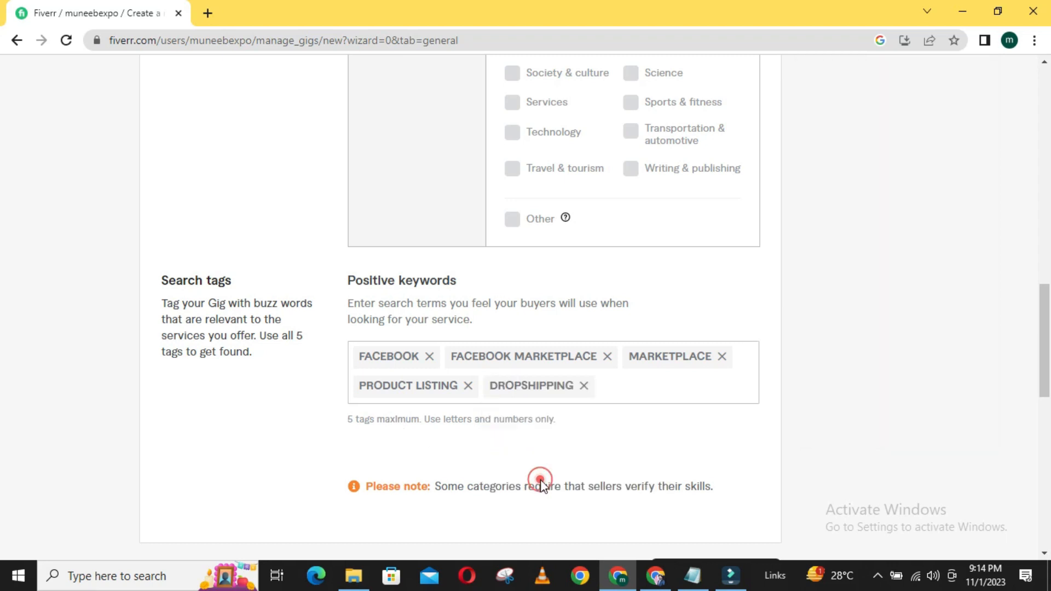
left_click_drag(1043, 329, 1047, 390)
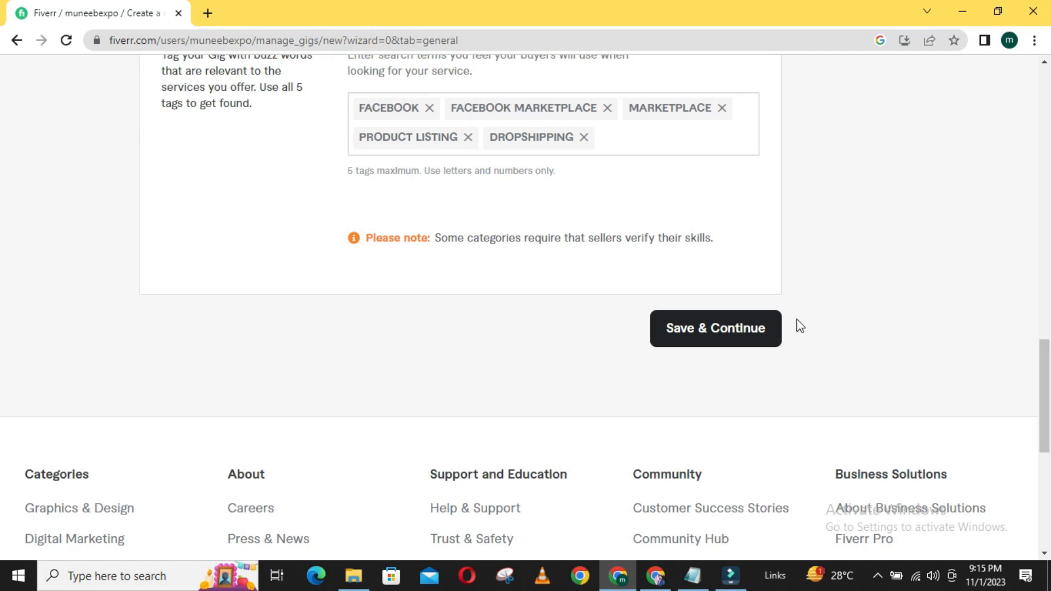
left_click(714, 339)
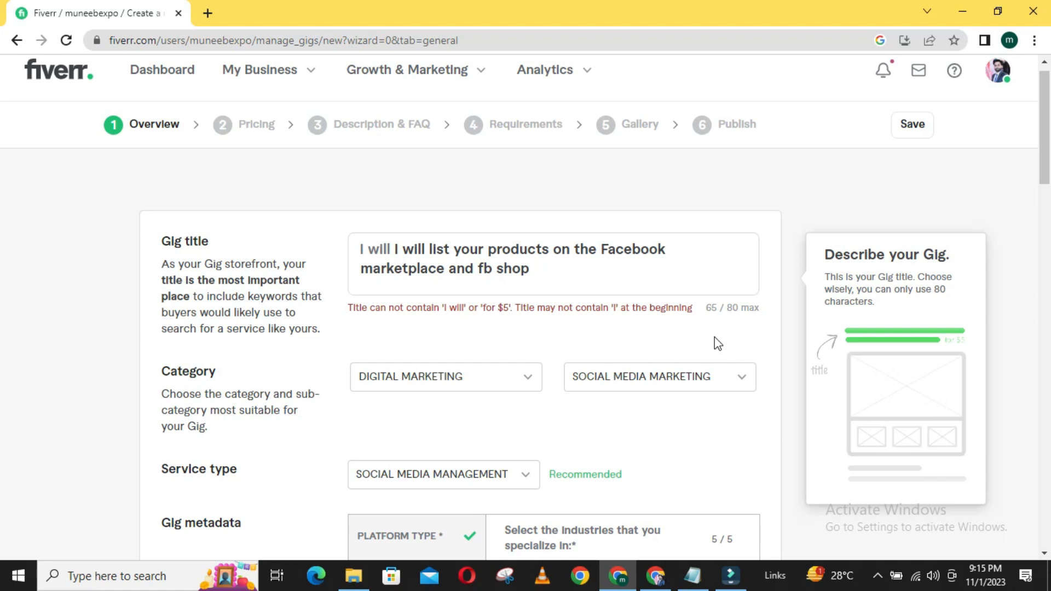
Step: Remove "and fb shop" from the end of the gig title and try to save the overview again
left_click(634, 252)
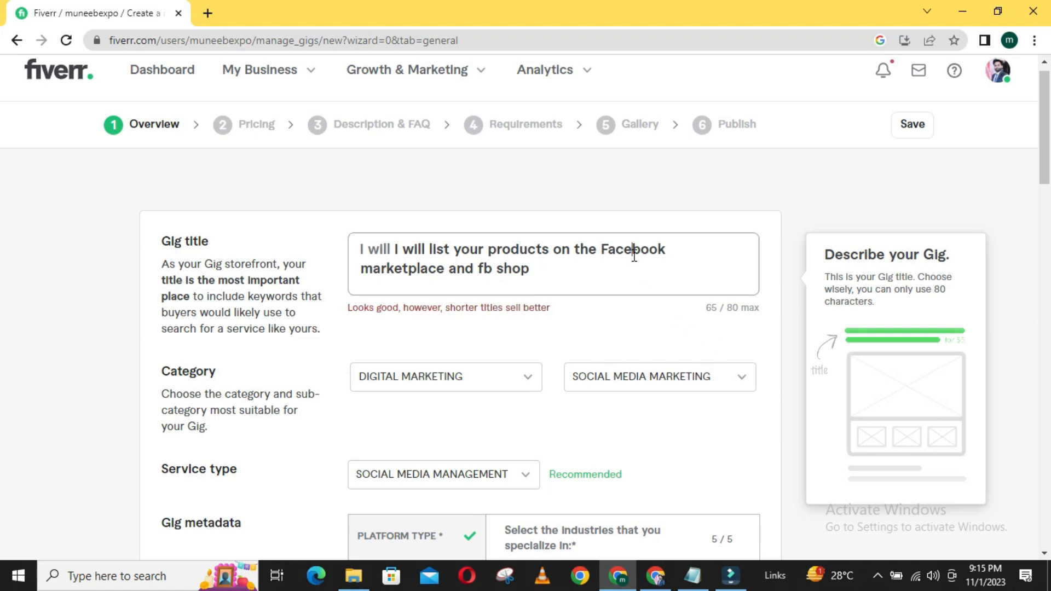
left_click(582, 280)
key("BackSpace")
key("BackSpace")
key("BackSpace")
key("BackSpace")
key("BackSpace")
key("BackSpace")
key("BackSpace")
key("BackSpace")
key("BackSpace")
key("BackSpace")
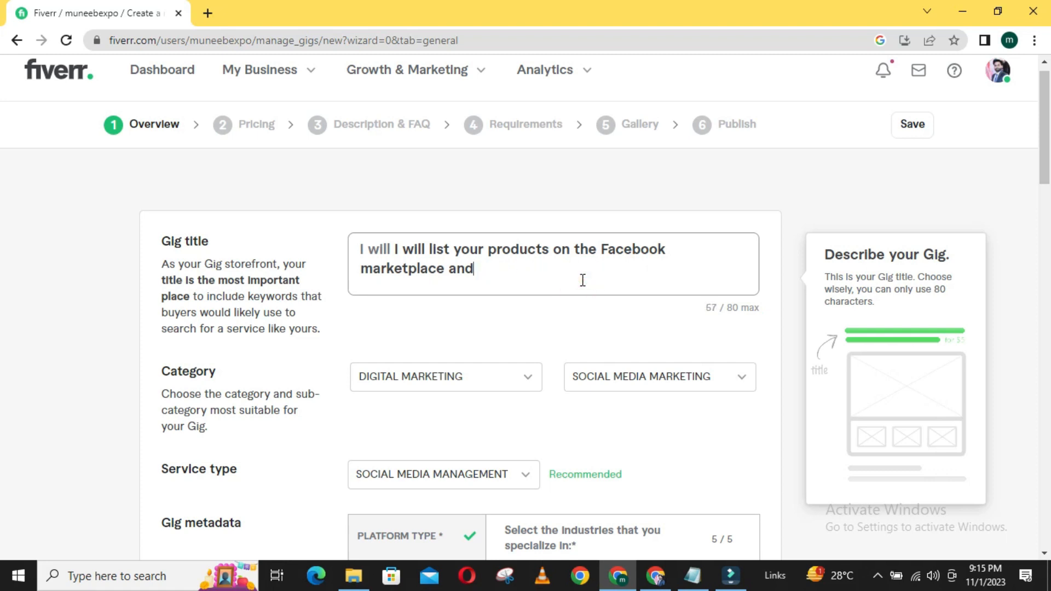
key("BackSpace")
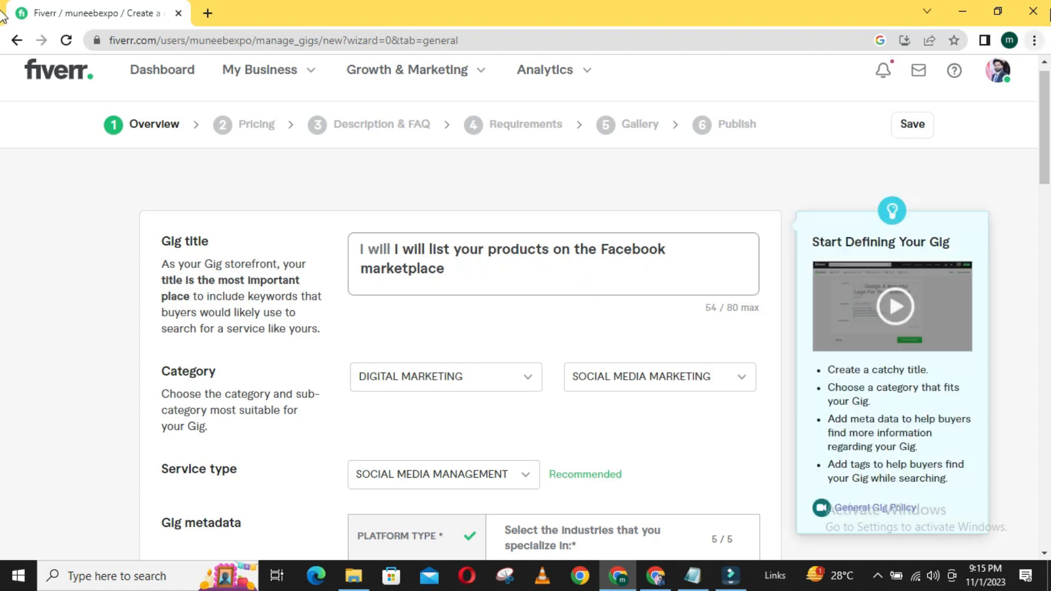
left_click_drag(1049, 116, 990, 339)
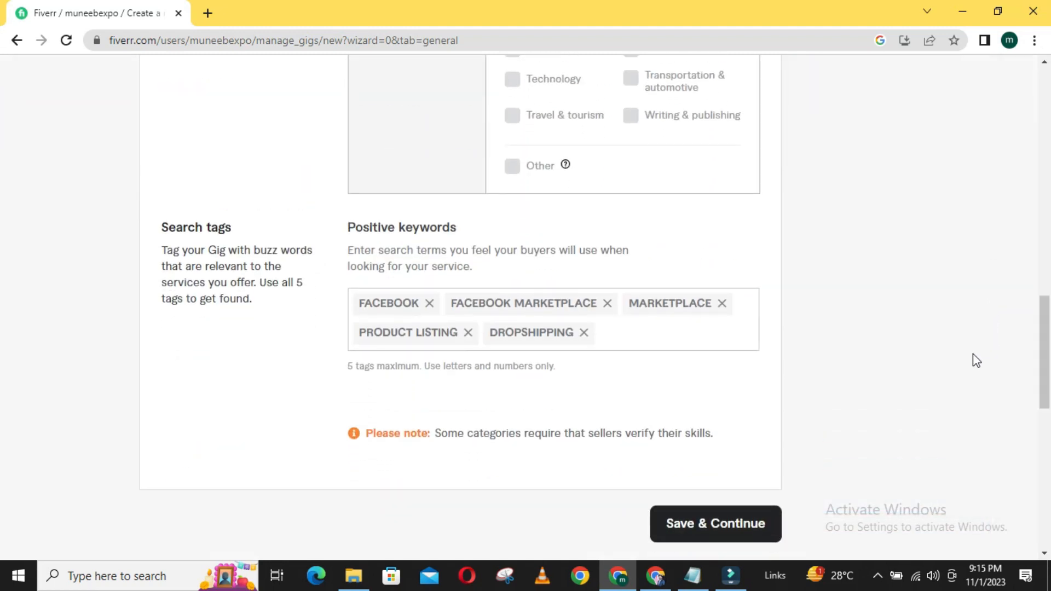
left_click(711, 539)
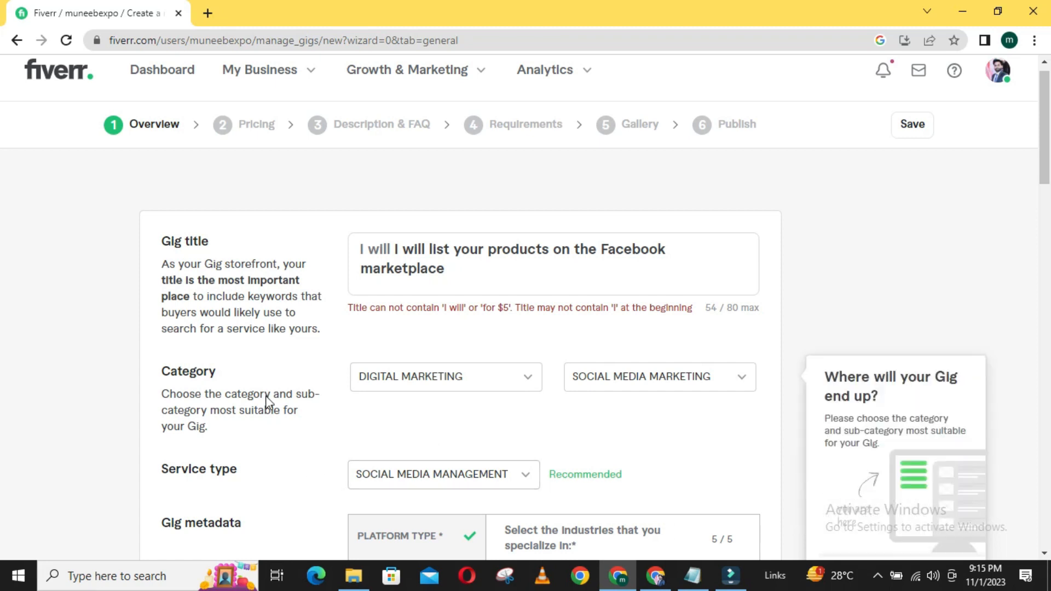
Step: Remove the duplicate "I will" from the start of the gig title, then save the overview and continue to pricing
left_click(400, 246)
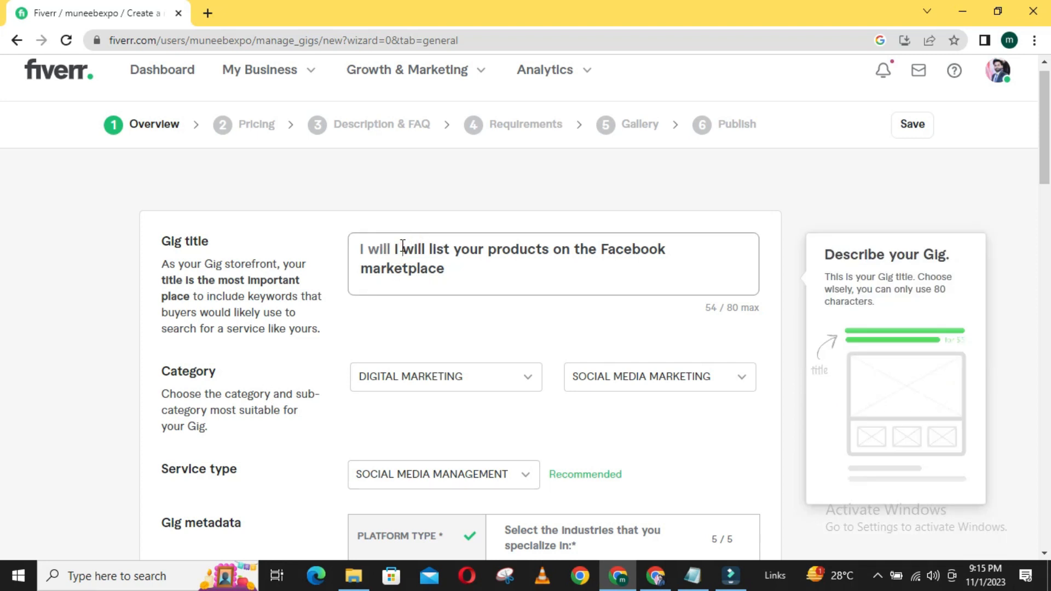
left_click(396, 246)
left_click(429, 249)
key("BackSpace")
key("BackSpace")
key("BackSpace")
key("BackSpace")
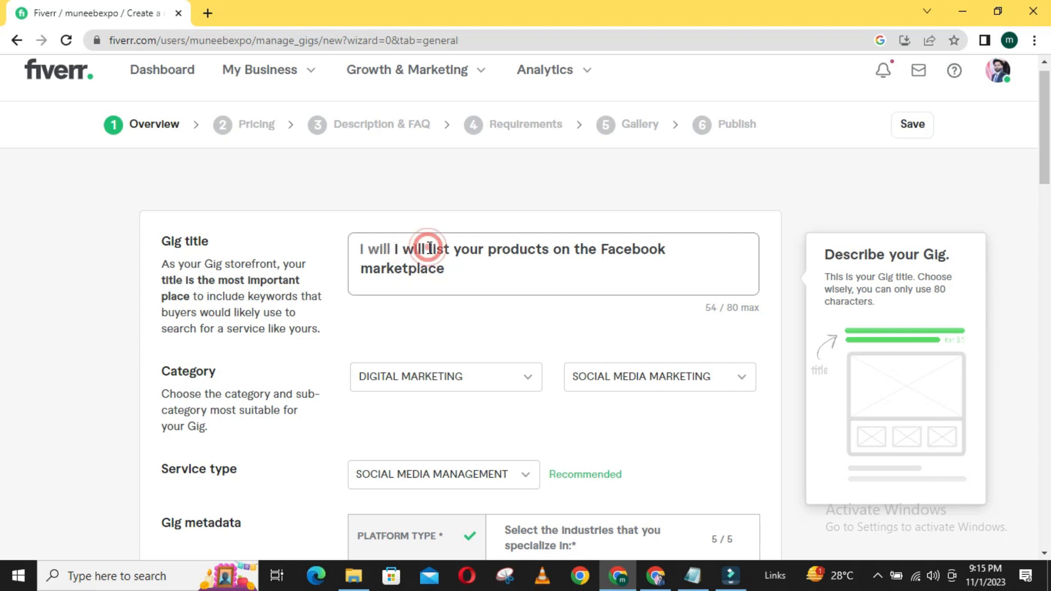
key("BackSpace")
key("BackSpace")
key("BackSpace")
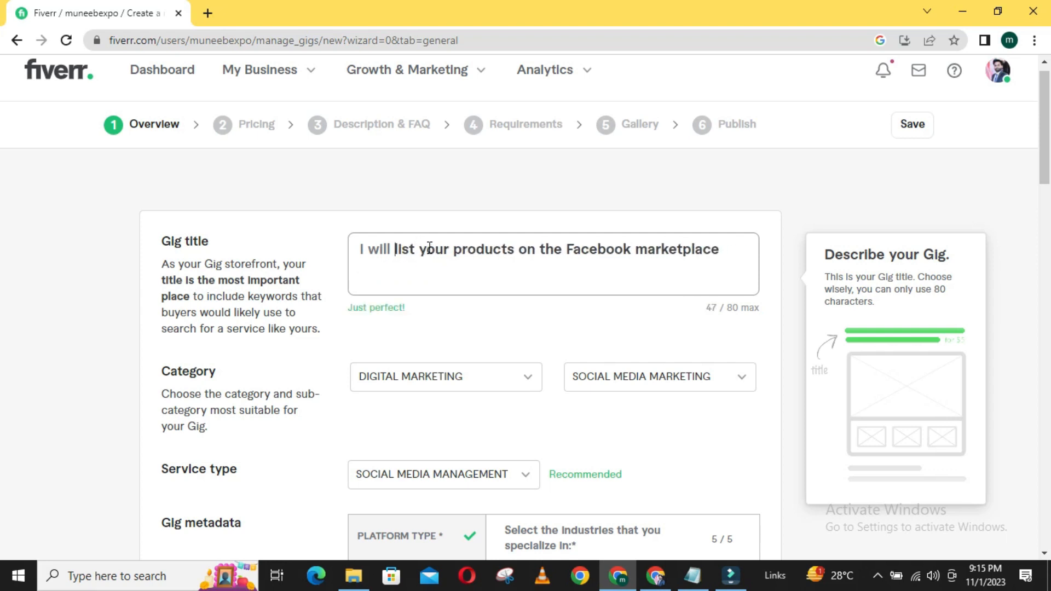
left_click_drag(1050, 172, 1050, 469)
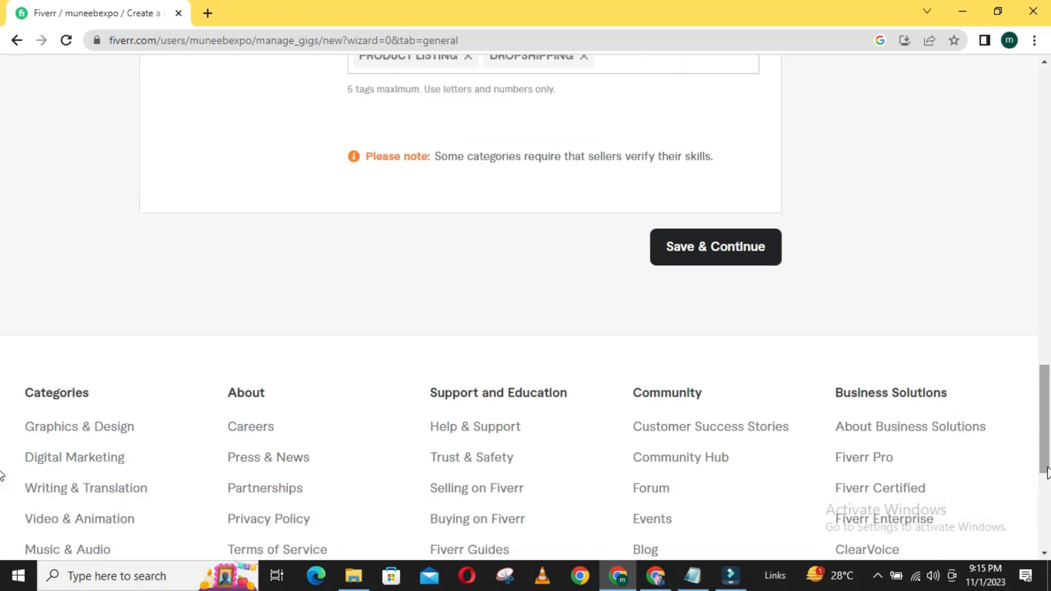
left_click(689, 263)
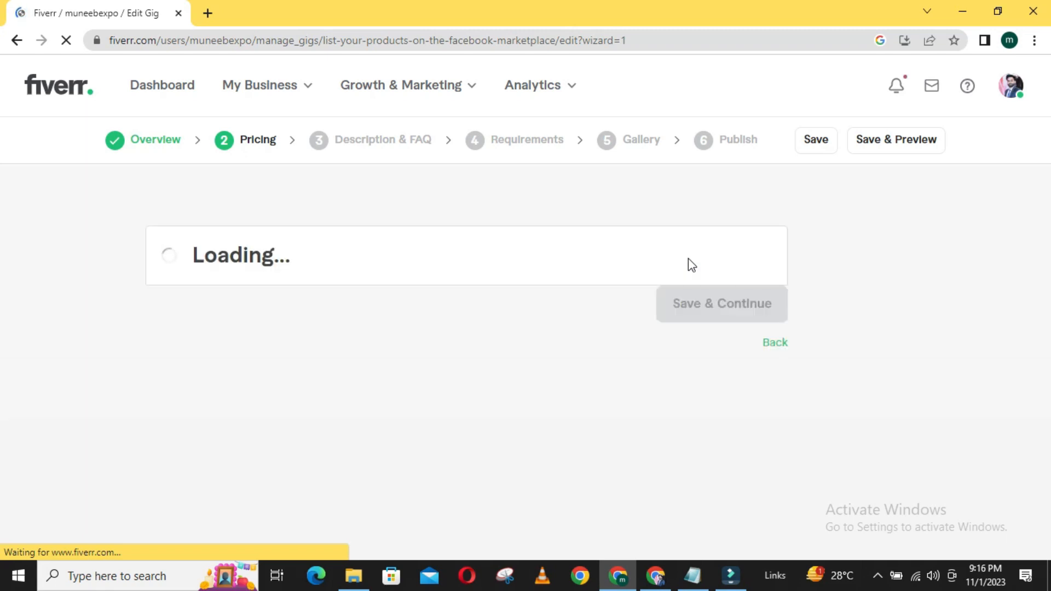
Step: Copy the basic package line "I will list your 10 products on Facebook marketplace" from the Notepad notes
left_click(708, 573)
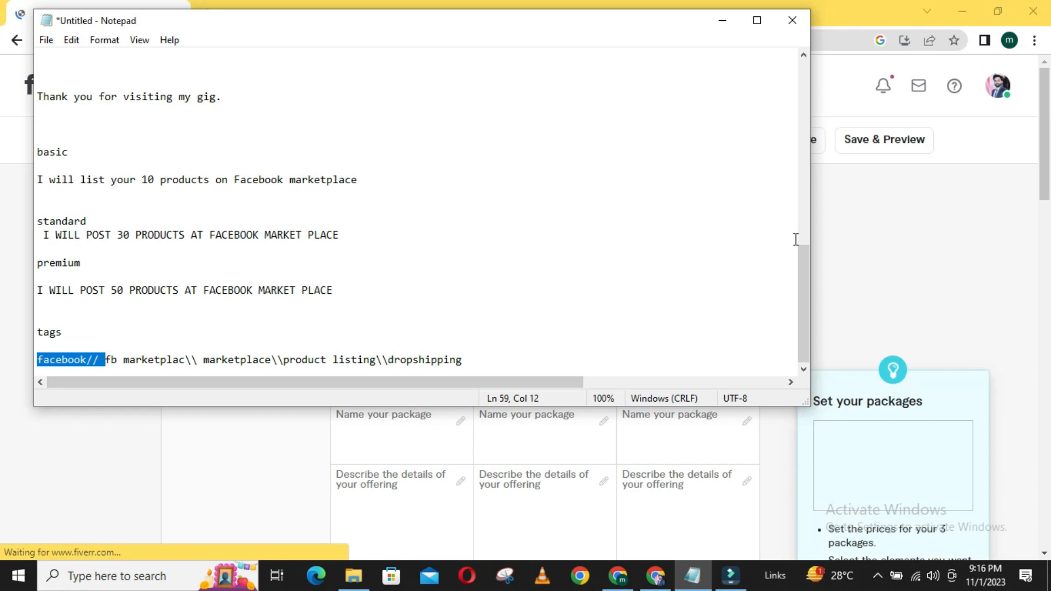
left_click_drag(803, 286, 806, 290)
double_click(46, 151)
left_click(79, 179)
double_click(81, 180)
left_click(82, 180)
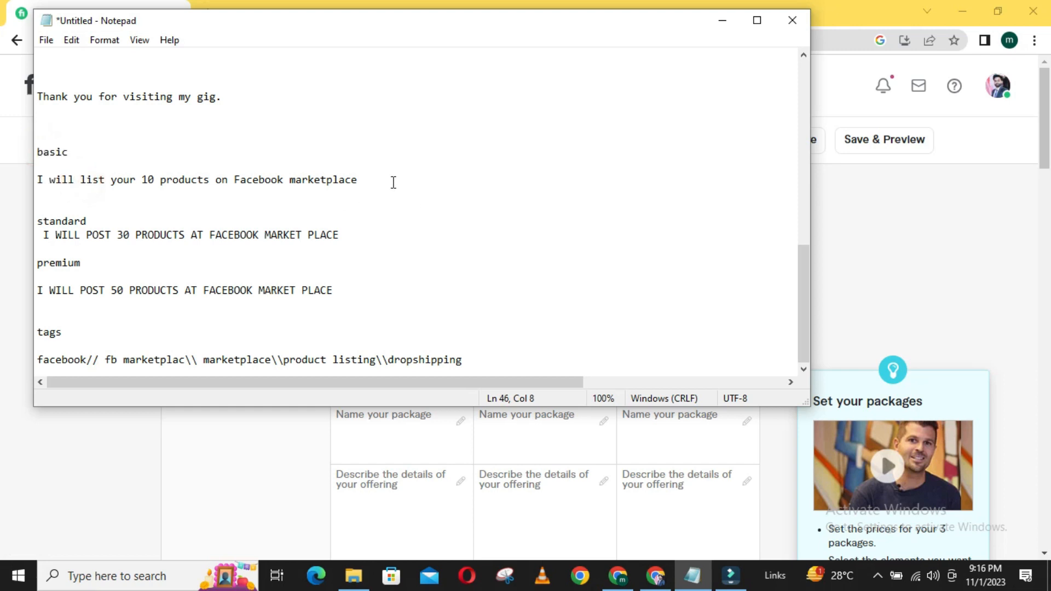
left_click(376, 179)
key("shift+Up")
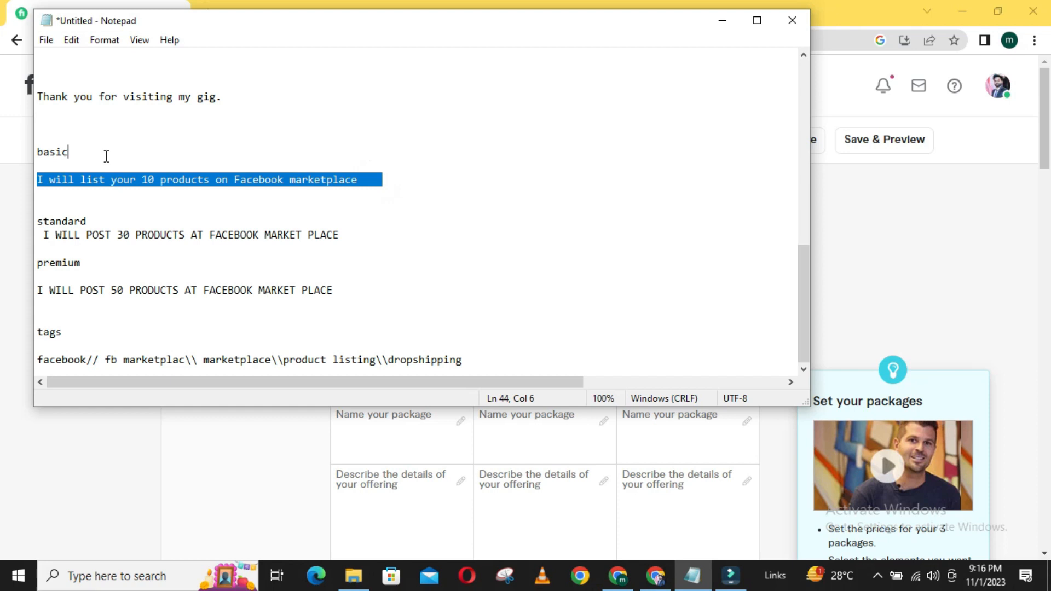
right_click(106, 160)
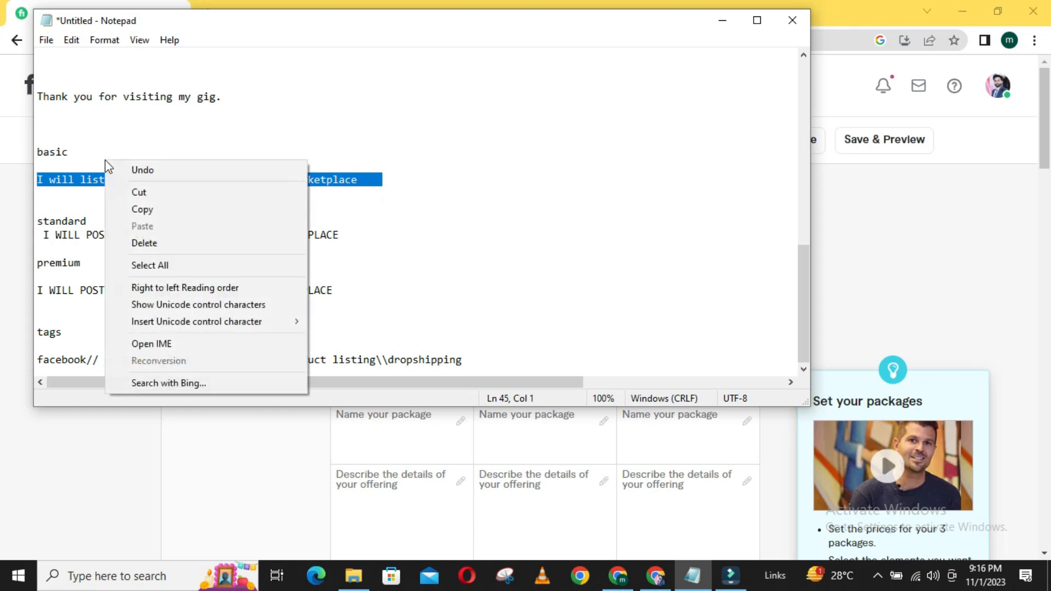
left_click(153, 206)
Step: Return to the Fiverr pricing page and paste the copied line as the Basic package's name
left_click(213, 413)
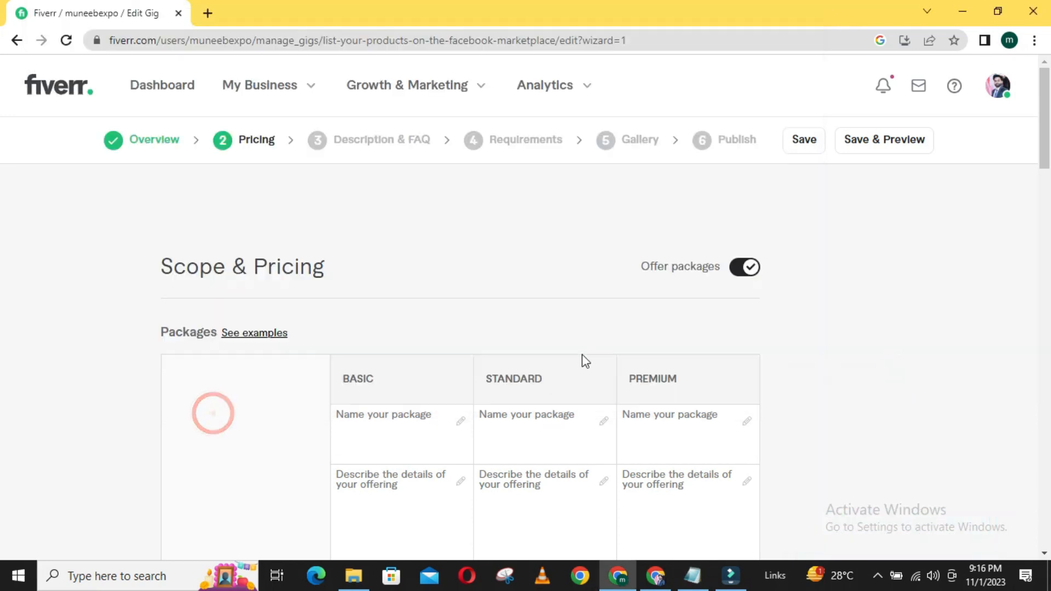
right_click(362, 420)
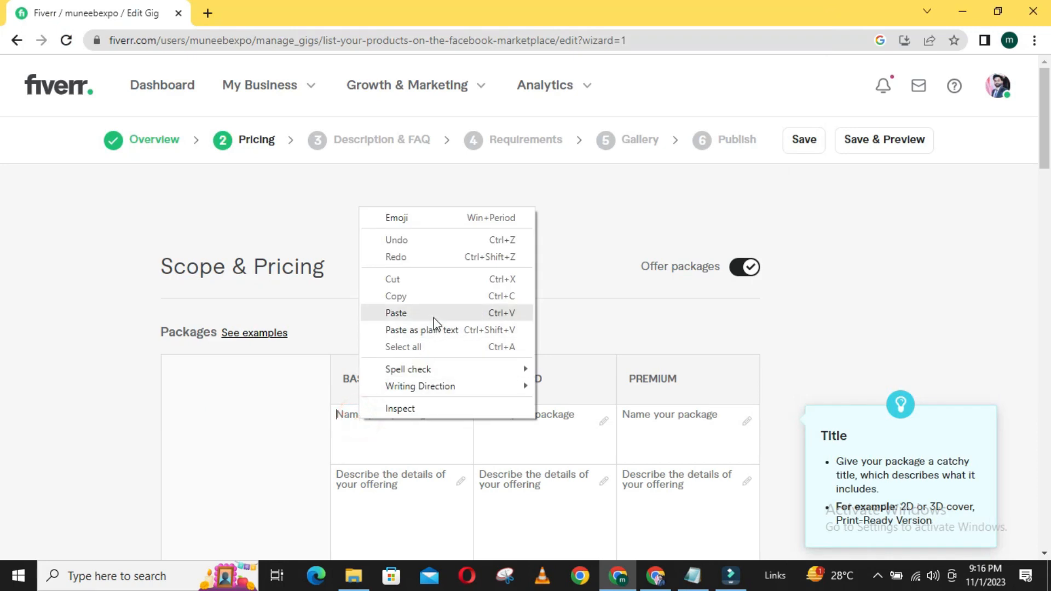
left_click(435, 313)
left_click_drag(1049, 132, 1050, 166)
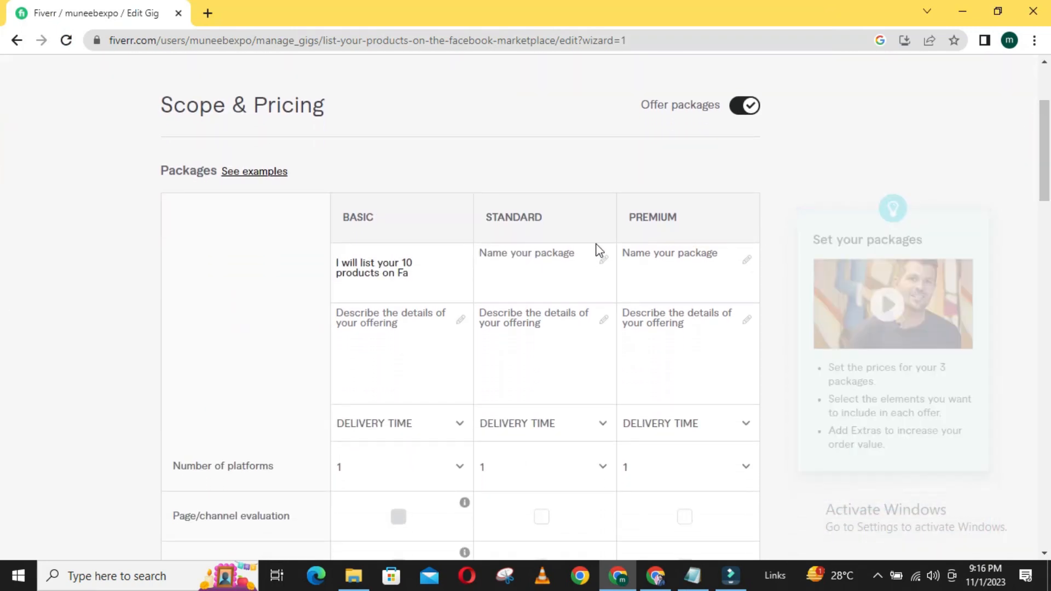
Step: Copy "I WILL POST 30 PRODUCTS AT FACEBOOK MARKET PLACE" from Notepad into the Standard package's description on Fiverr
left_click(691, 580)
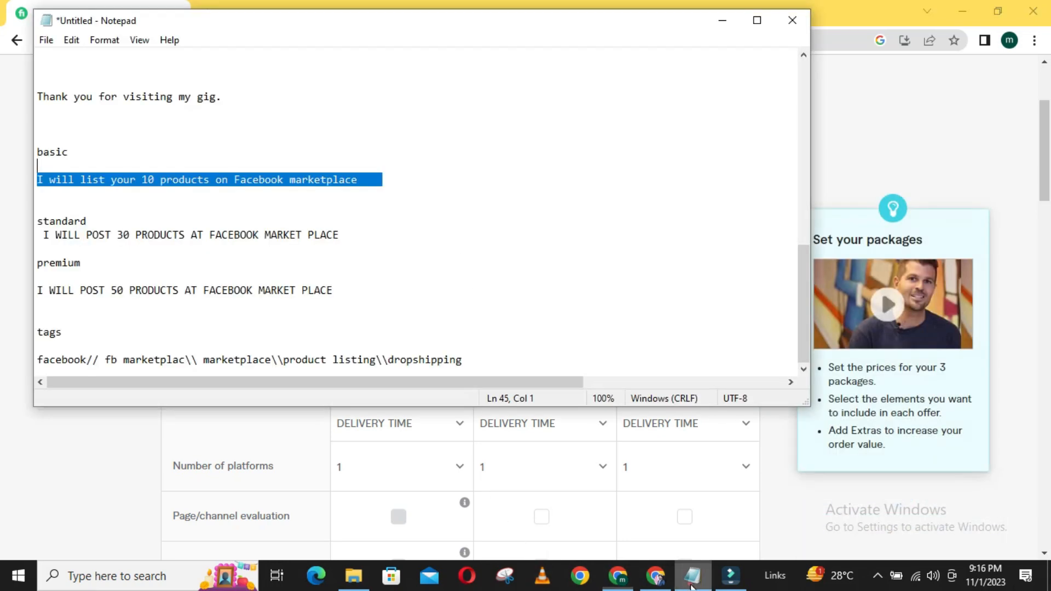
left_click(125, 235)
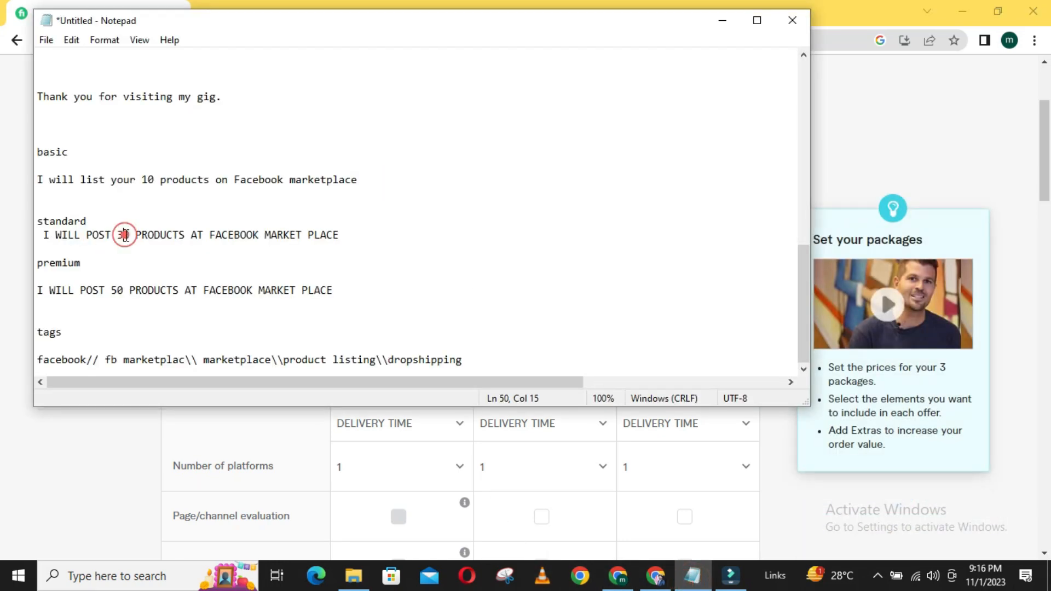
left_click_drag(335, 230, 32, 241)
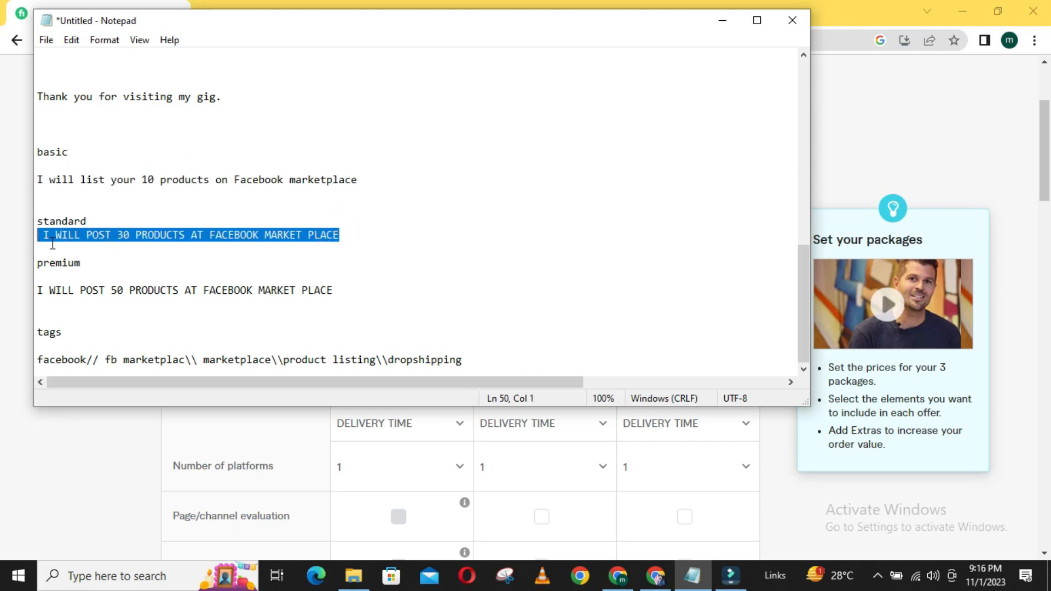
right_click(55, 243)
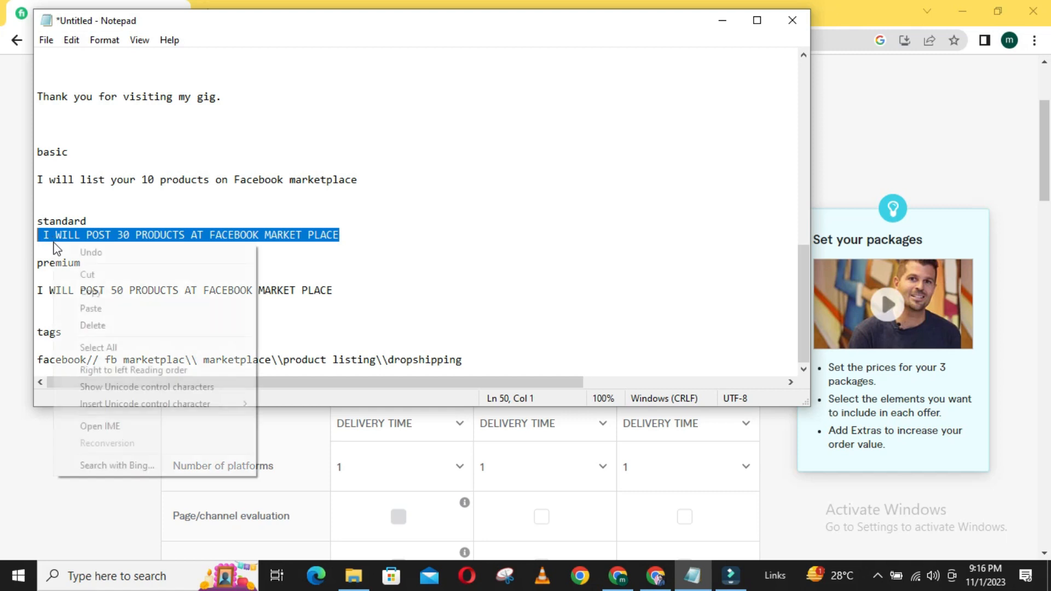
left_click(94, 292)
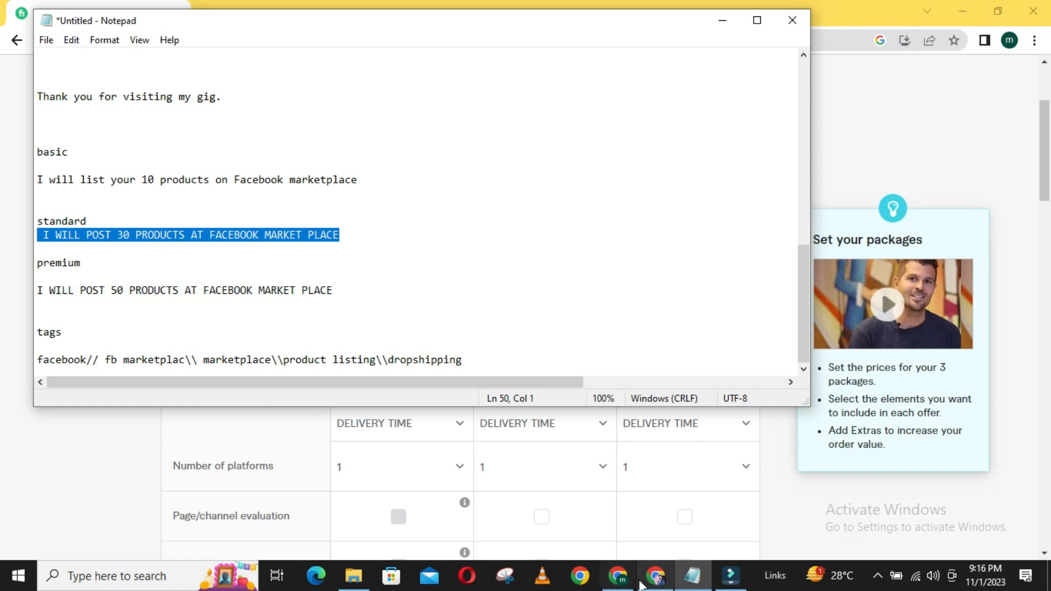
left_click(659, 583)
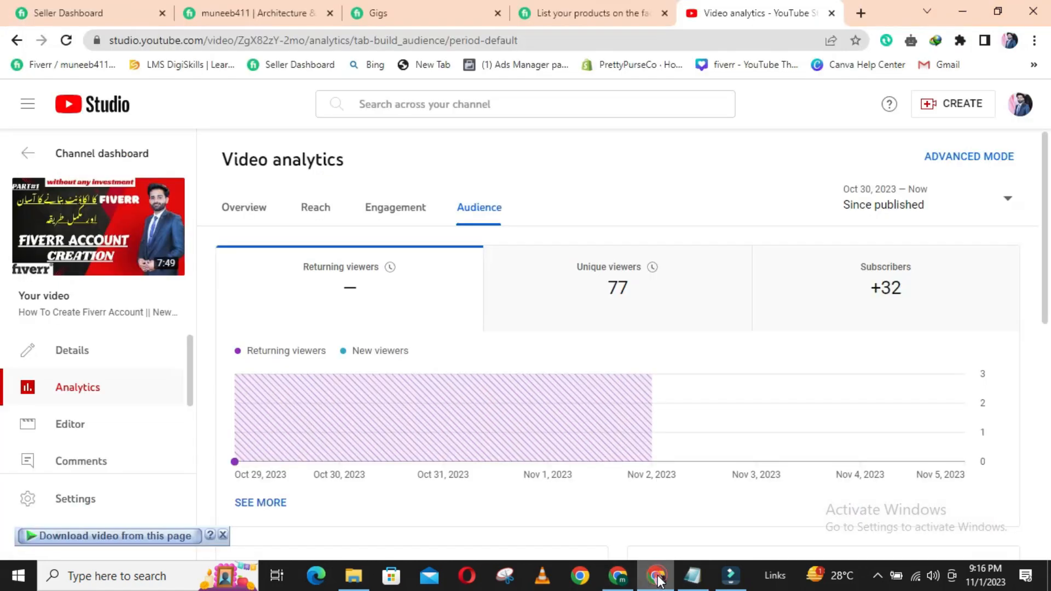
left_click(636, 580)
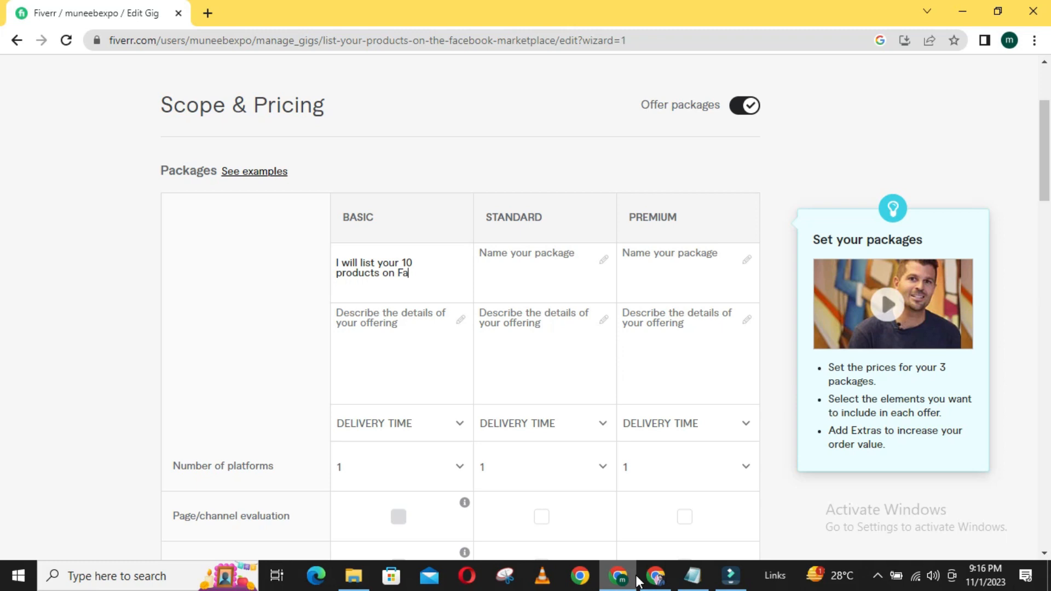
left_click(537, 340)
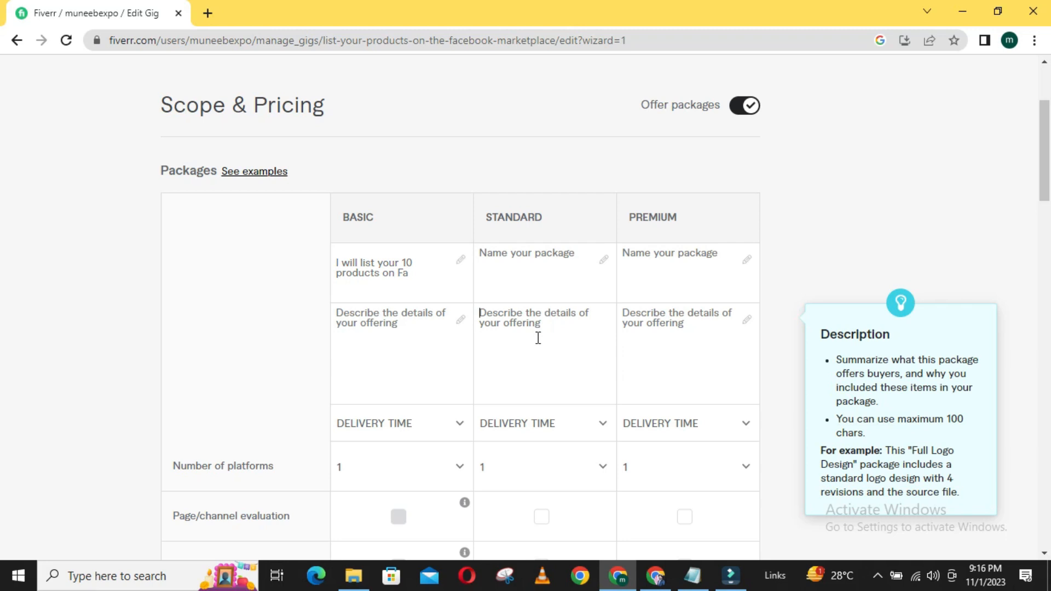
right_click(538, 343)
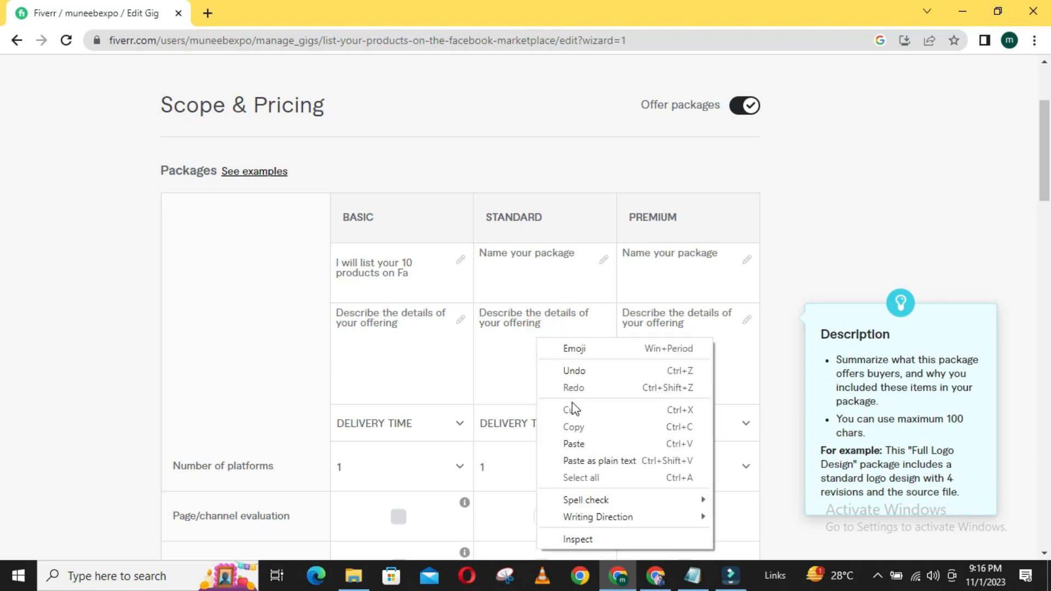
left_click(582, 438)
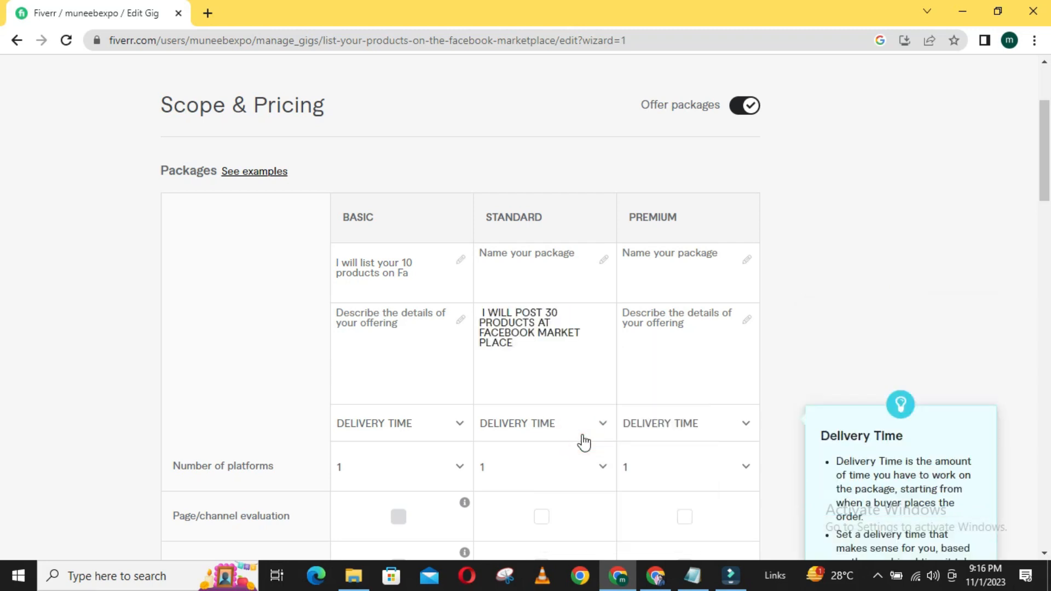
Step: Copy "I WILL POST 50 PRODUCTS AT FACEBOOK MARKET PLACE" from Notepad into the Premium package's description on Fiverr
left_click(725, 352)
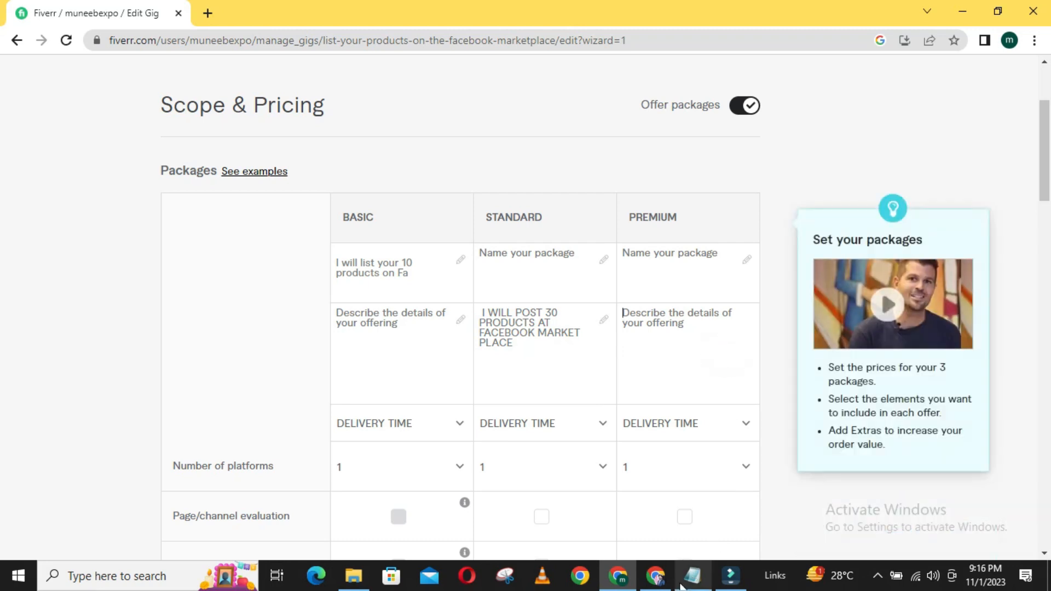
left_click(683, 585)
left_click(204, 290)
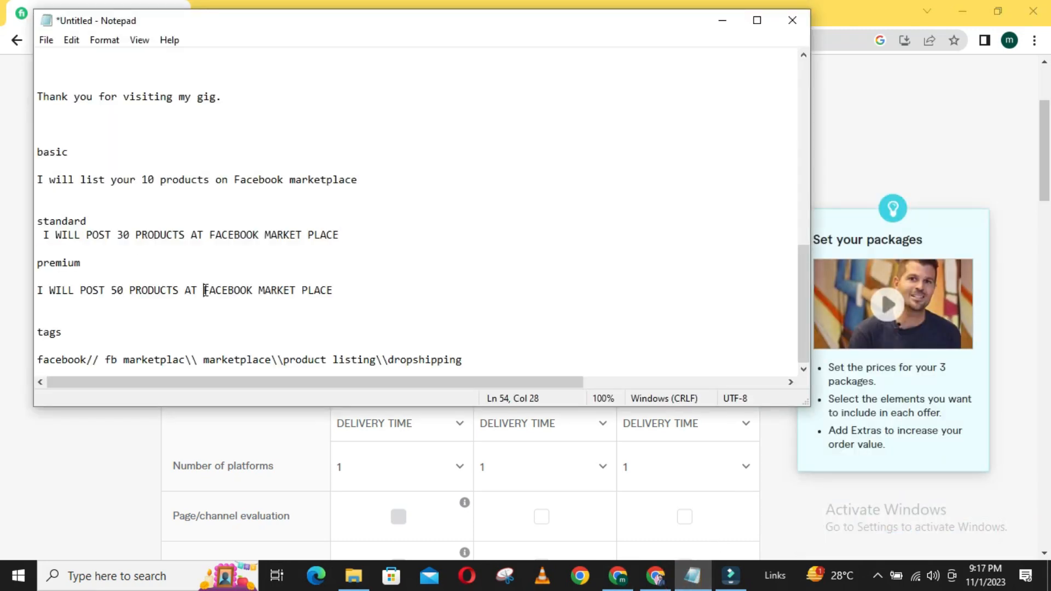
left_click_drag(344, 288, 163, 260)
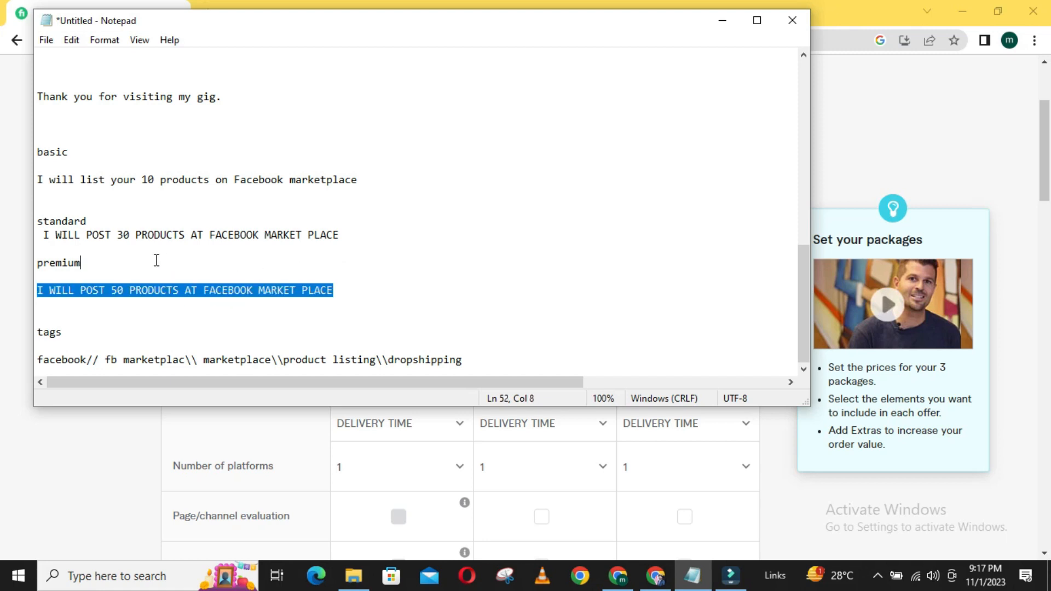
right_click(171, 284)
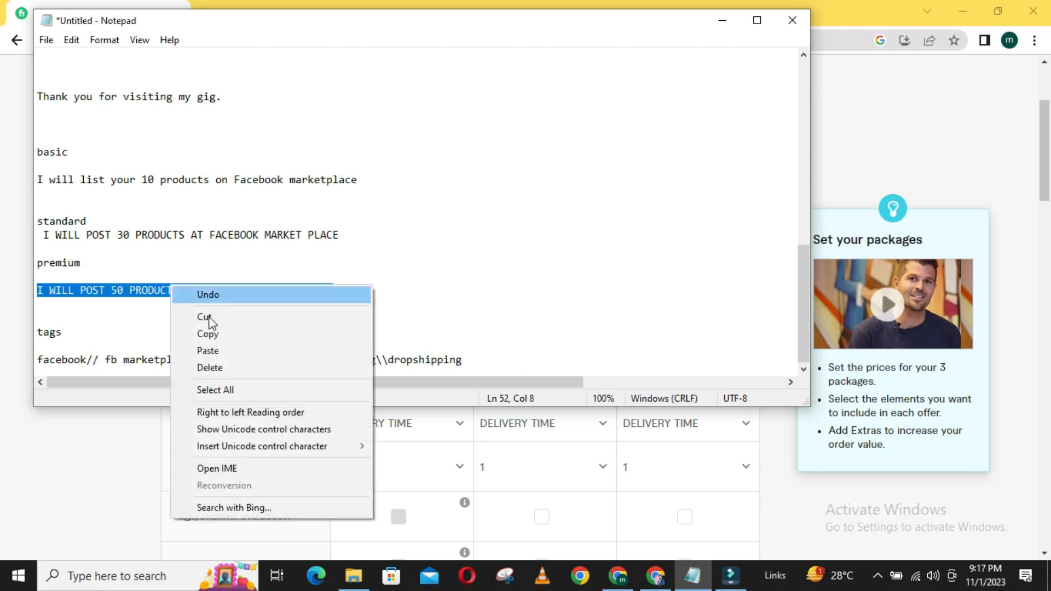
left_click(222, 334)
left_click(619, 576)
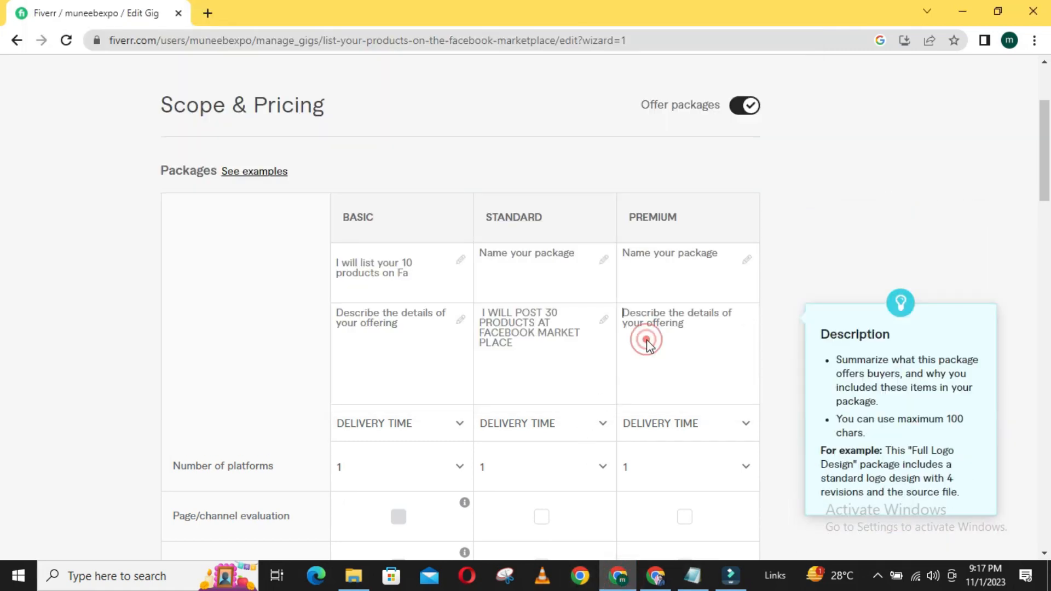
right_click(647, 338)
left_click(691, 446)
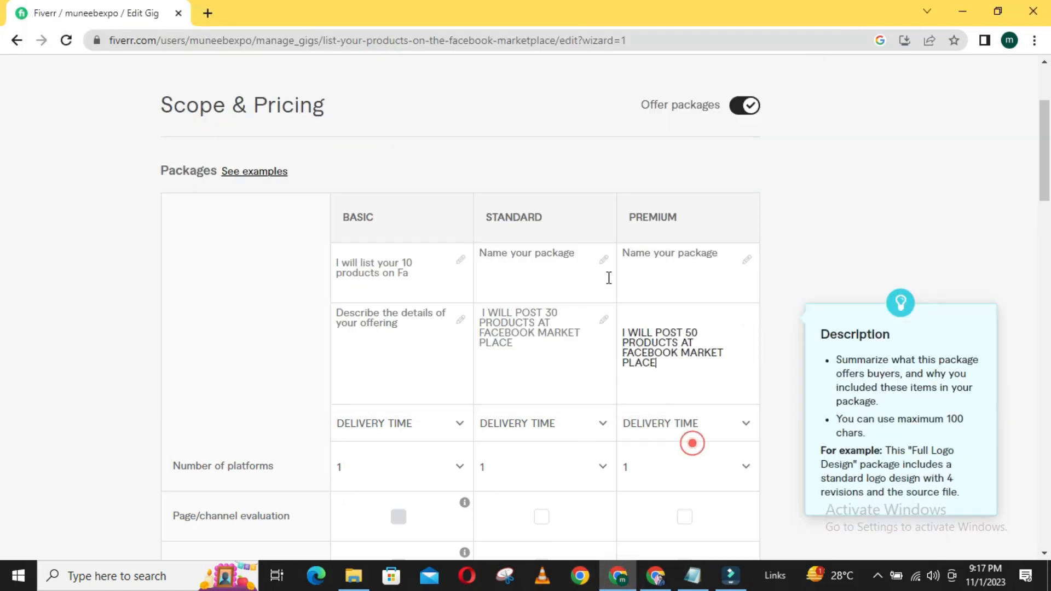
Step: Name the Standard package STANDARD by copying its column heading into the package name
double_click(530, 216)
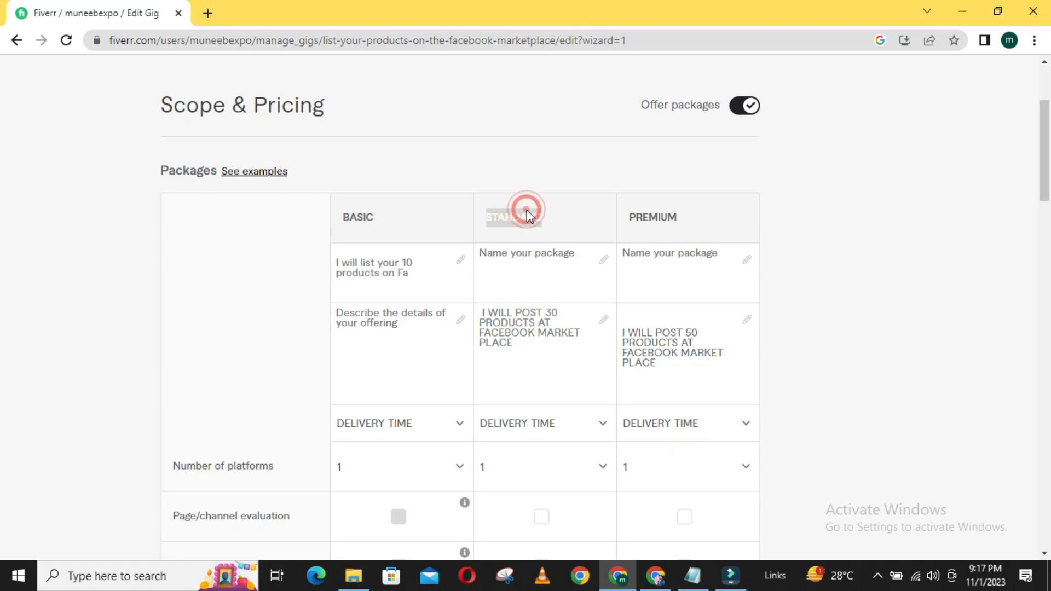
right_click(527, 213)
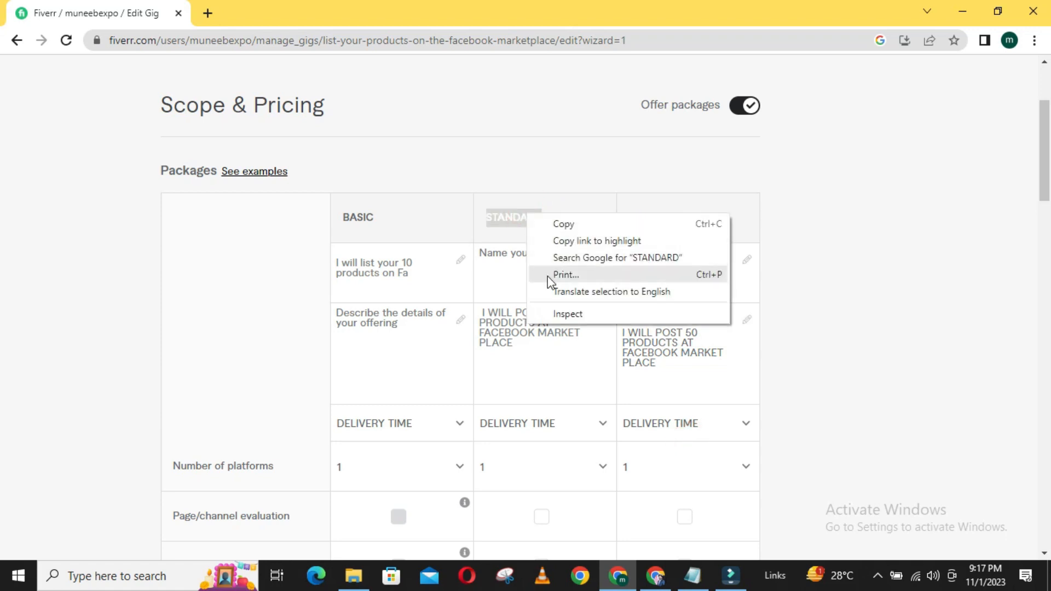
left_click(559, 225)
left_click(546, 250)
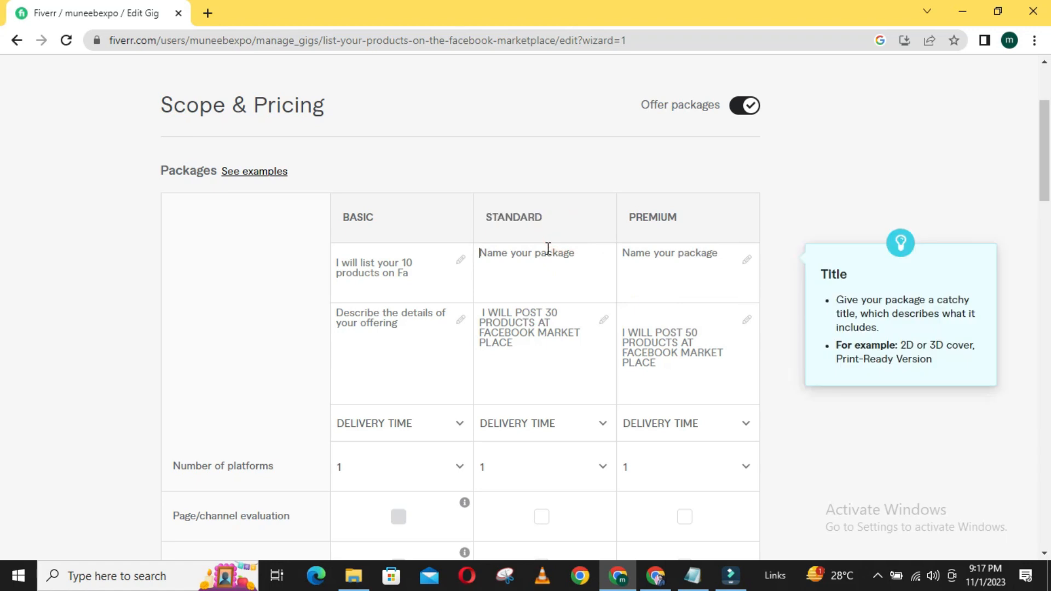
right_click(546, 250)
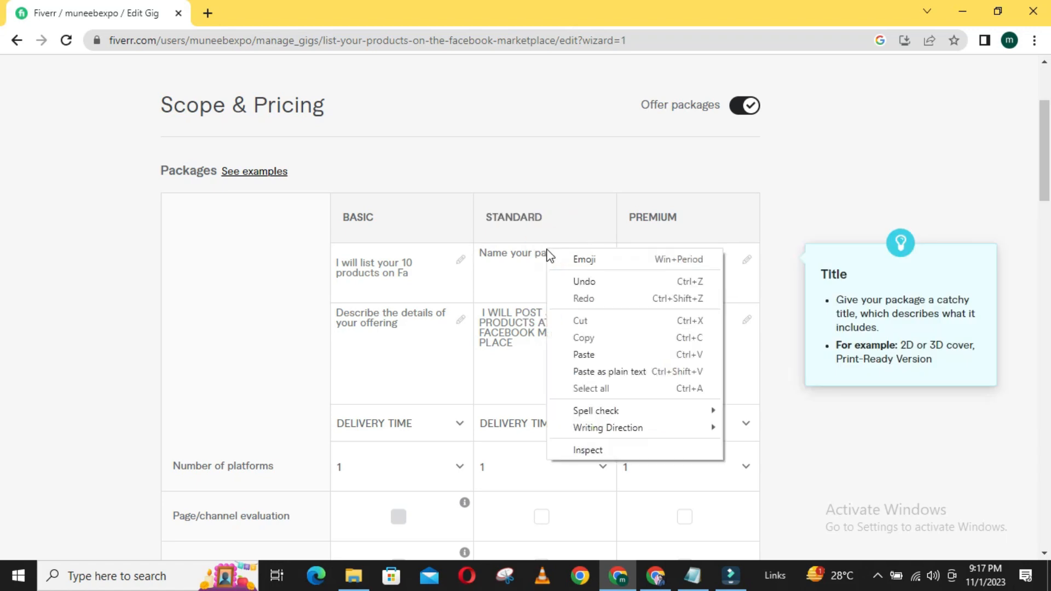
left_click(584, 353)
Step: Name the Premium package PREMIUM by copying its column heading into the package name
double_click(650, 216)
right_click(652, 218)
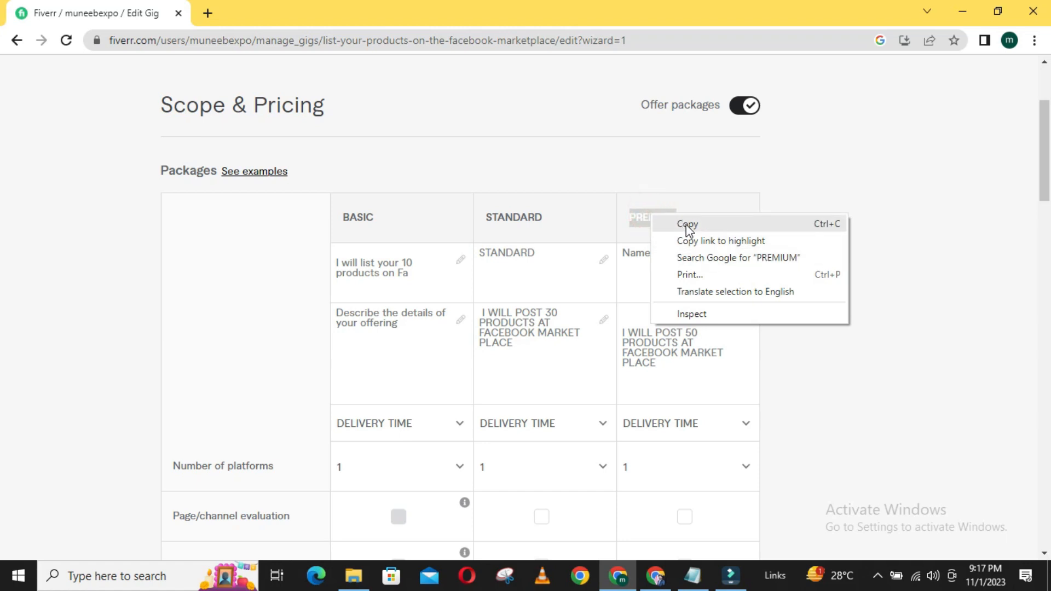
left_click(689, 225)
left_click(666, 272)
right_click(666, 272)
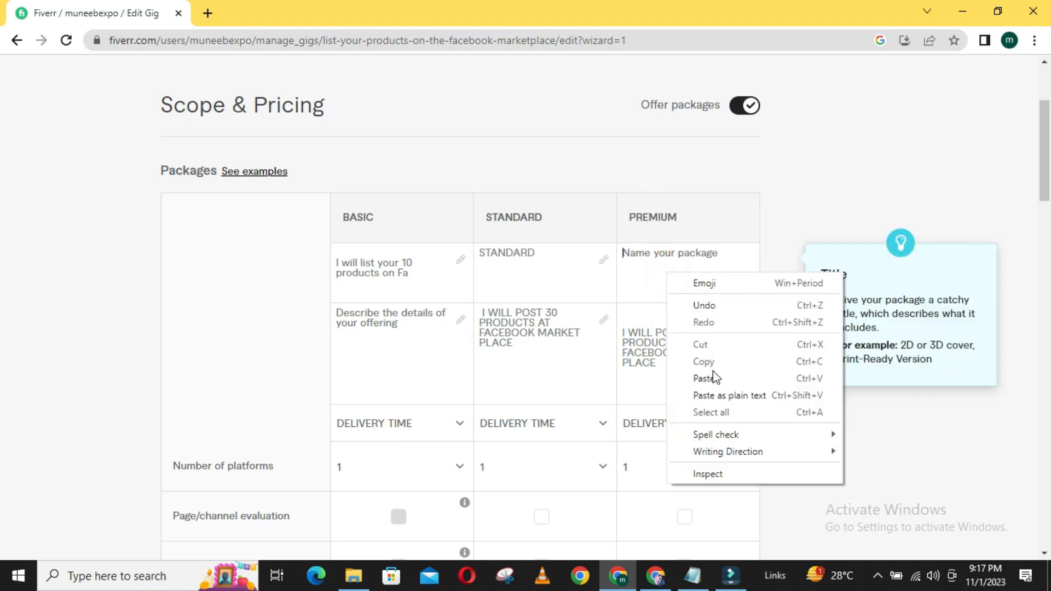
left_click(706, 378)
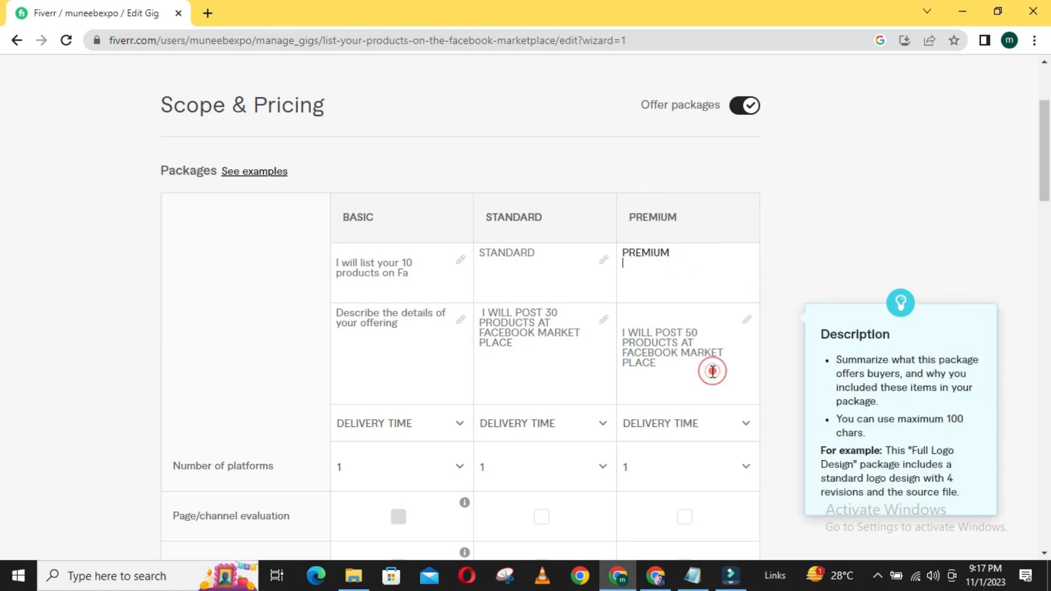
Step: Move the text "I will list your 10 products on Fa" from the Basic package's name into its description
left_click(381, 279)
key("ctrl+a")
right_click(378, 278)
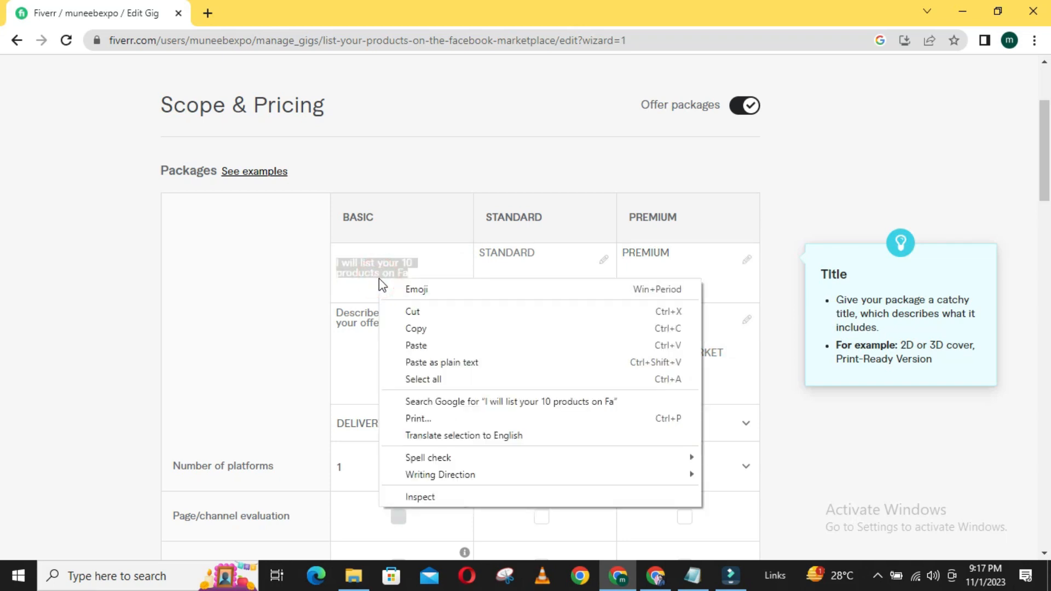
left_click(421, 312)
left_click(425, 313)
right_click(401, 322)
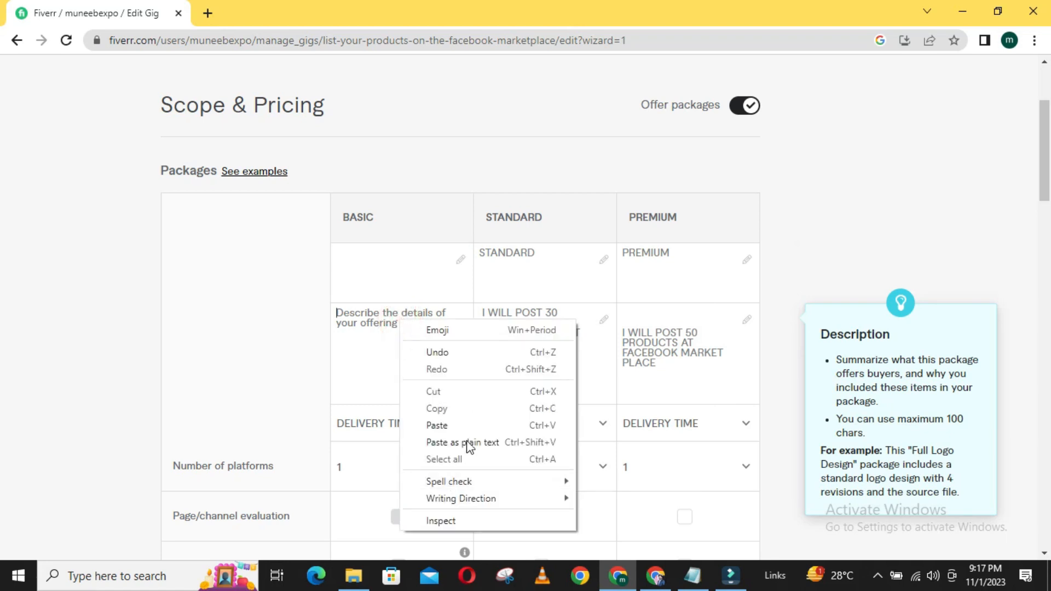
left_click(477, 425)
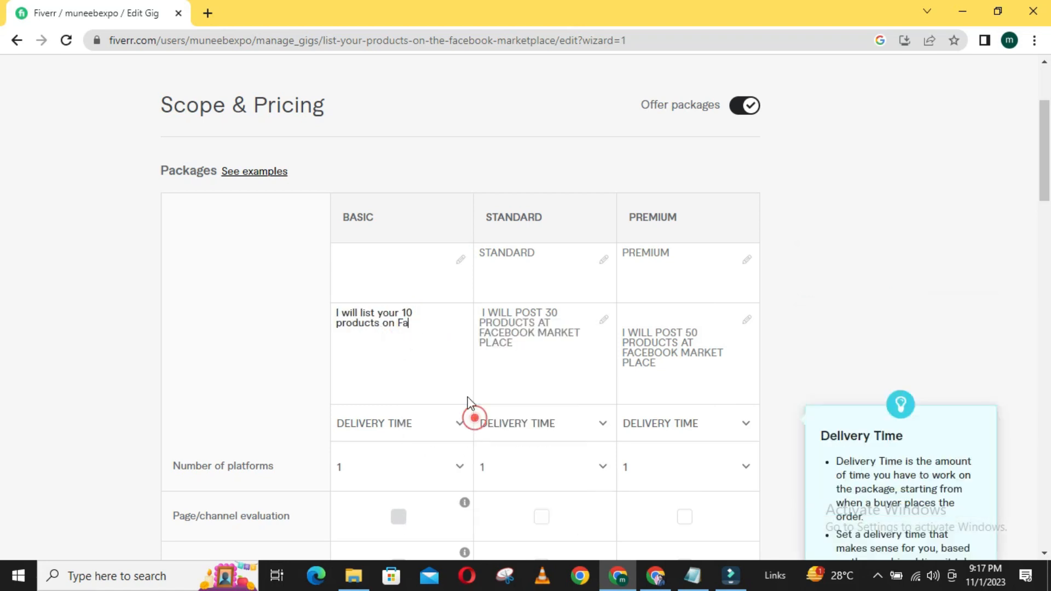
Step: Name the Basic package BASIC by copying its column heading into the package name
right_click(362, 215)
left_click(385, 223)
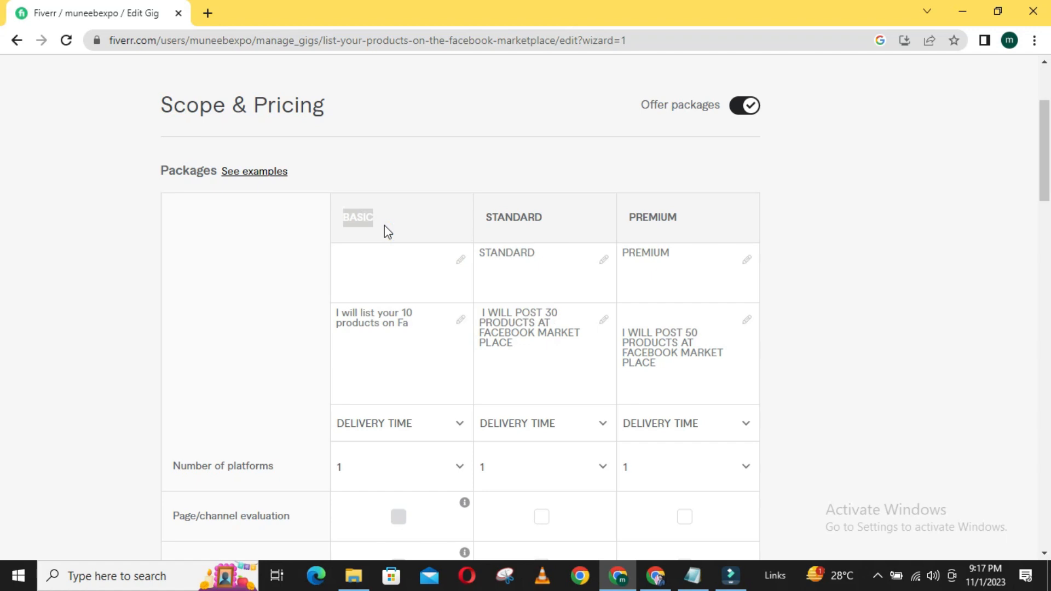
left_click(345, 252)
right_click(358, 263)
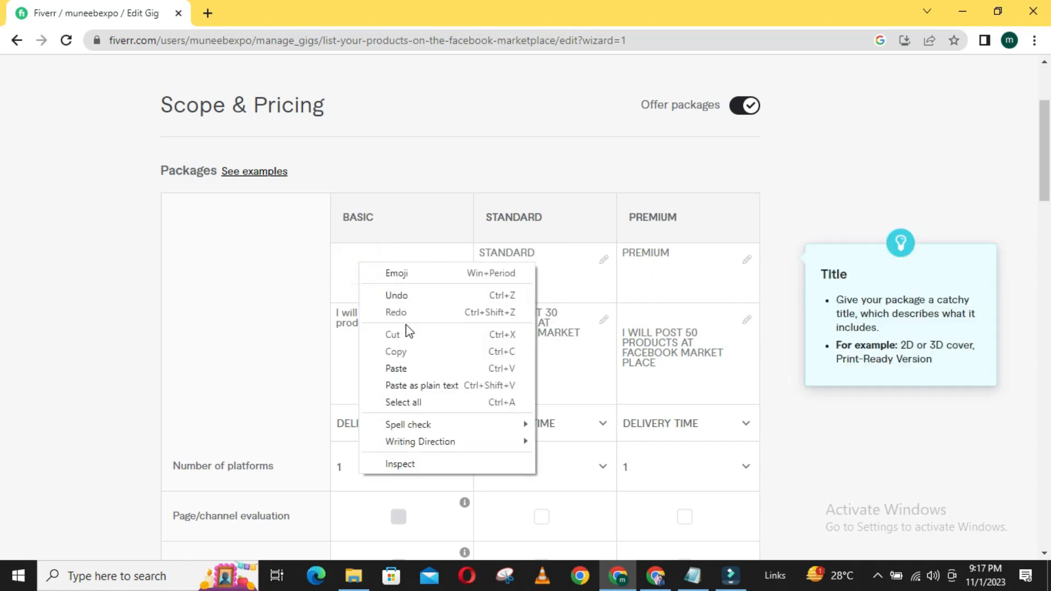
left_click(408, 368)
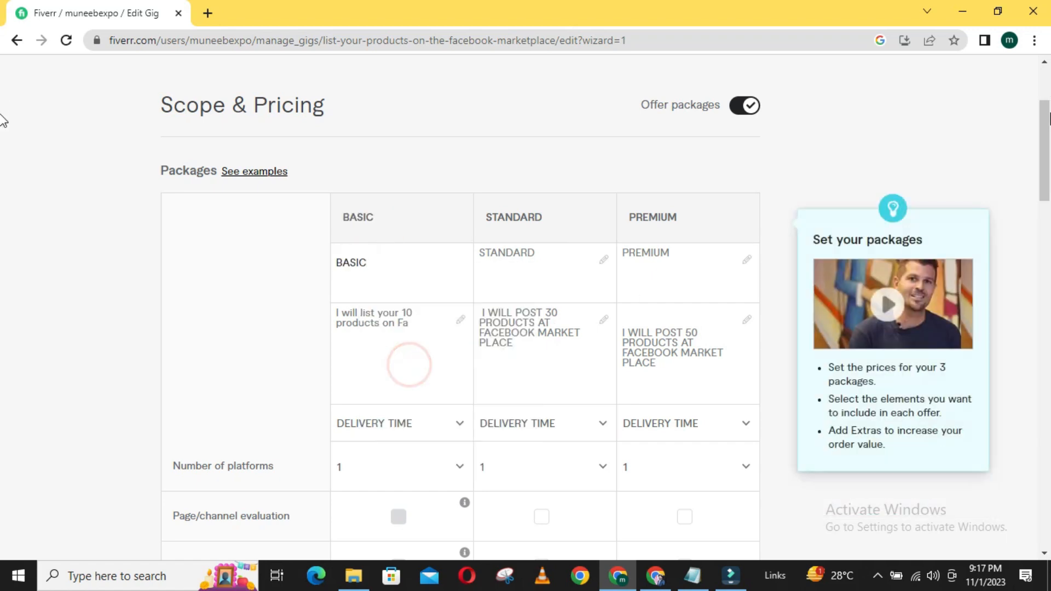
Step: Set the number of platforms to 2 for the Standard package and 3 for the Premium package
scroll(2, 164, "down", 5)
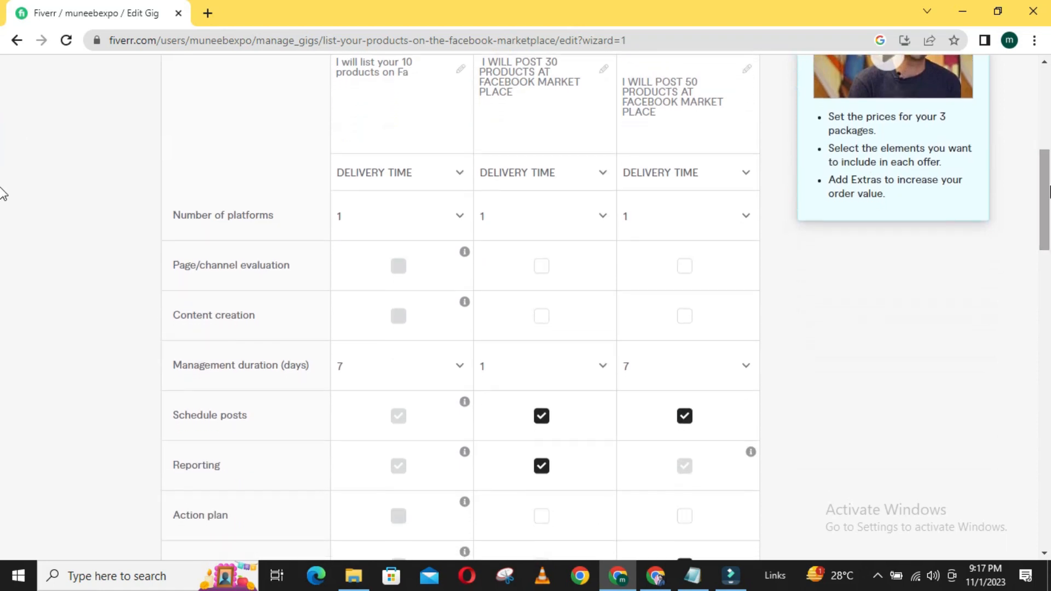
left_click(598, 219)
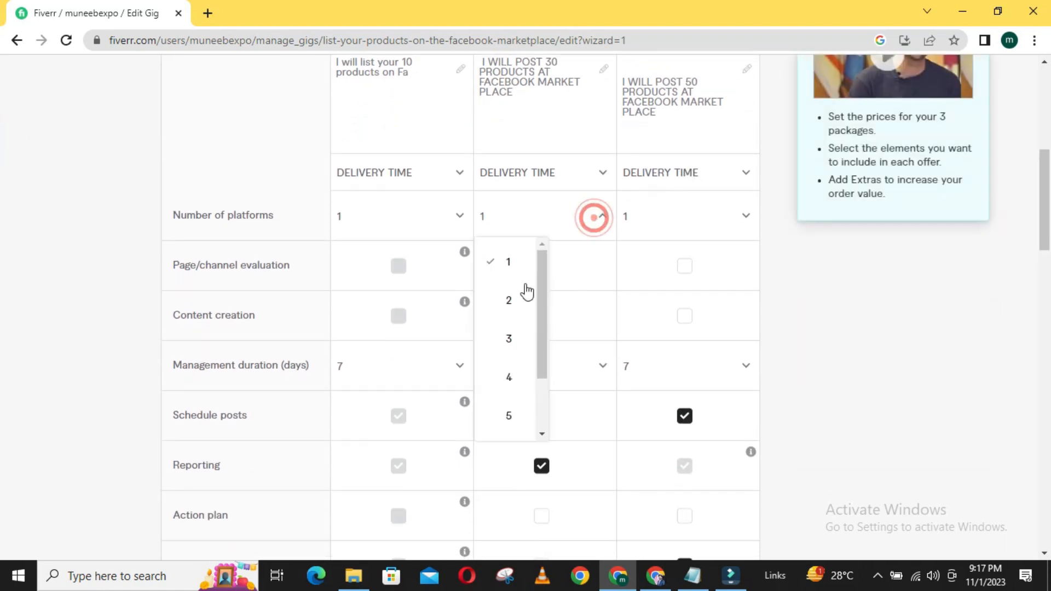
left_click(502, 299)
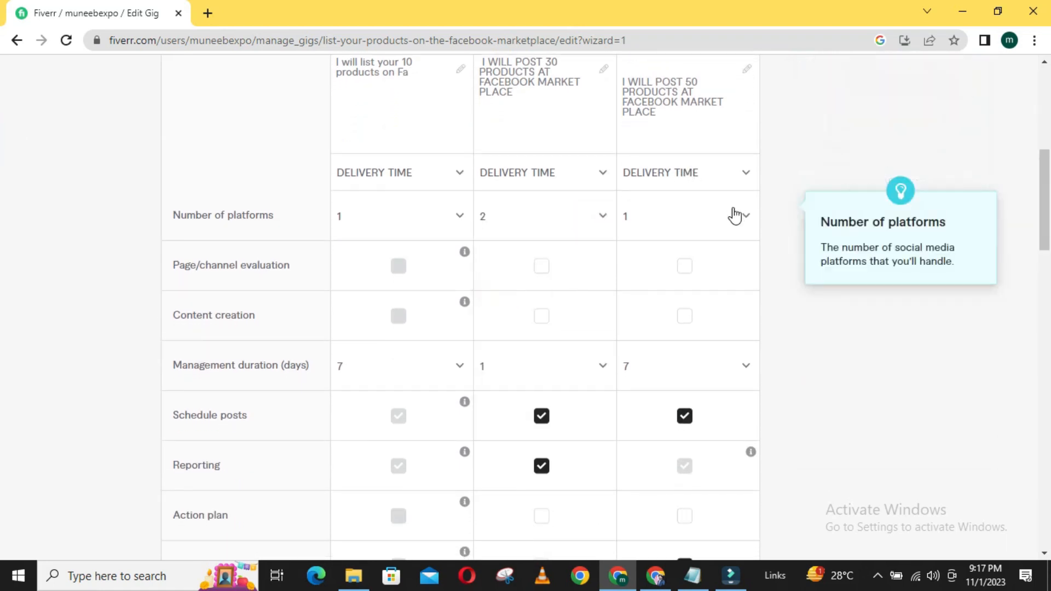
left_click(733, 208)
left_click(628, 340)
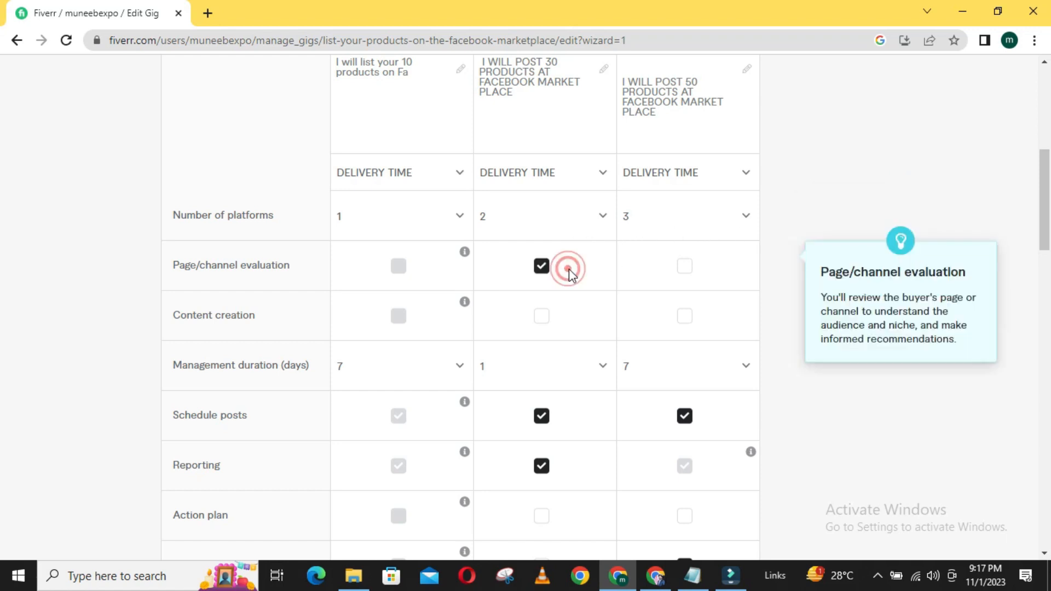
Step: Include page/channel evaluation and content creation in both the Standard and Premium packages
left_click(679, 273)
left_click(544, 323)
left_click(659, 318)
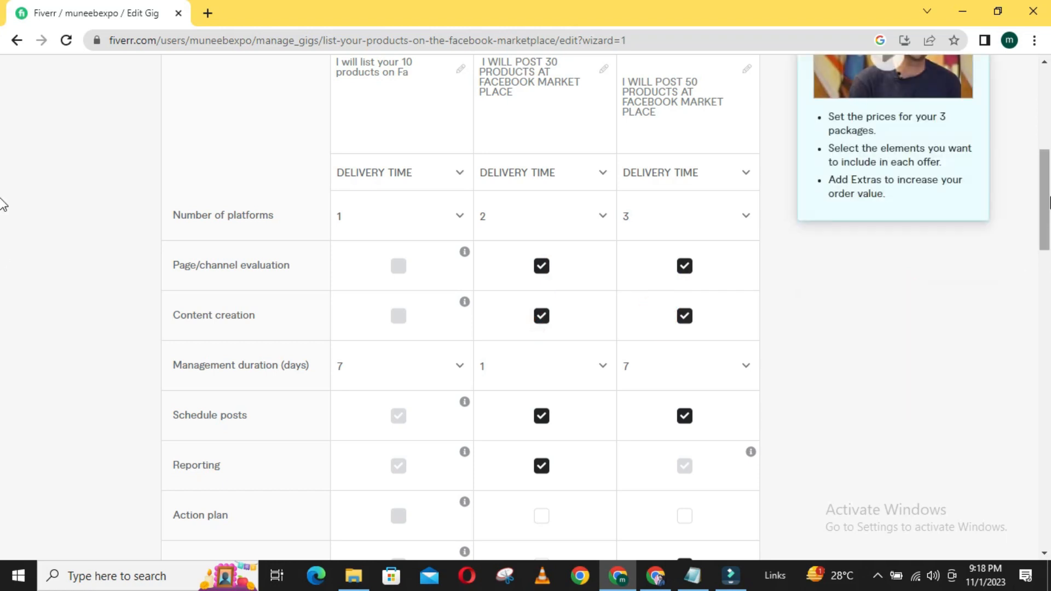
Step: Set the management duration to 3 days for the Standard package and 7 days for the Premium package
scroll(3, 204, "down", 2)
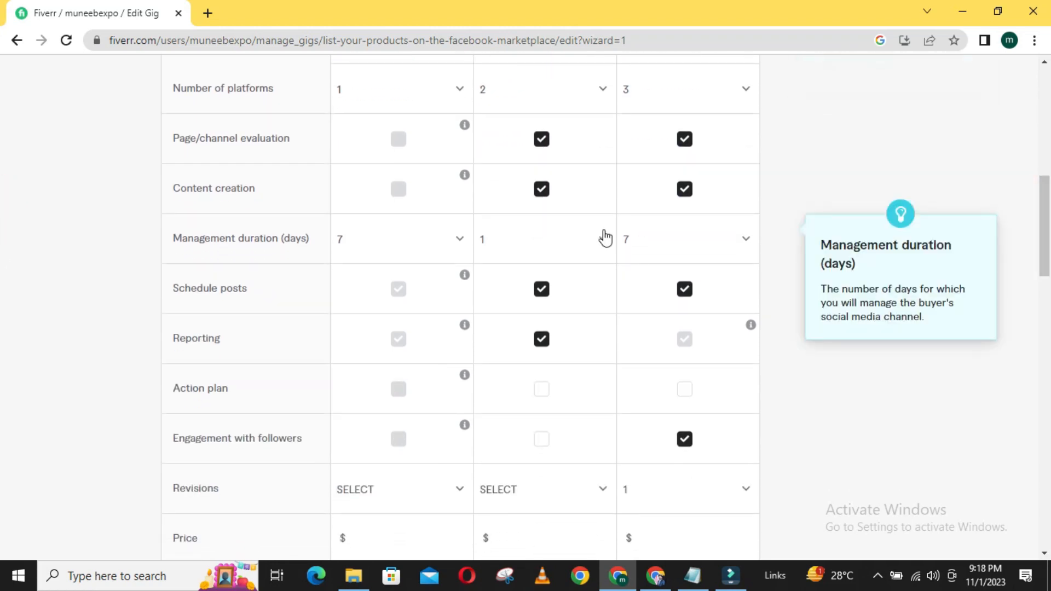
left_click(605, 238)
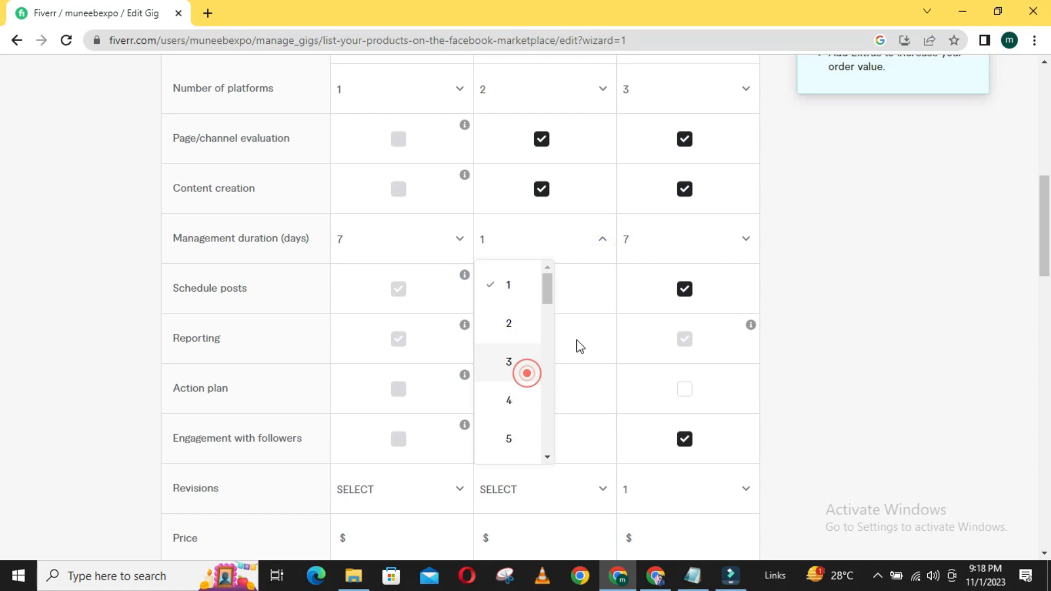
left_click(526, 373)
left_click(706, 251)
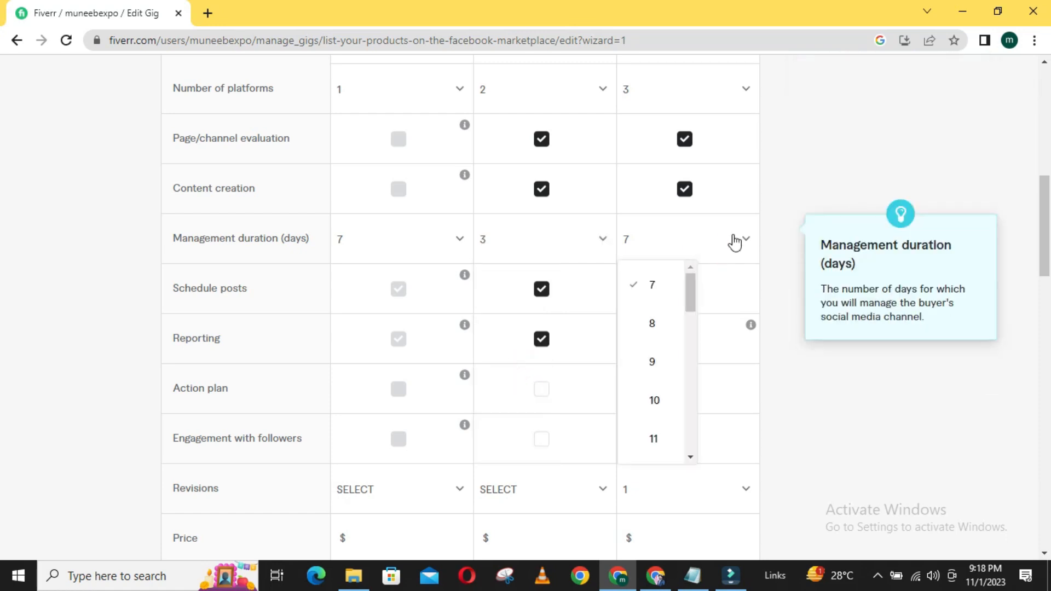
left_click(669, 290)
Step: Set the Standard package's management duration to 7 days
left_click(449, 238)
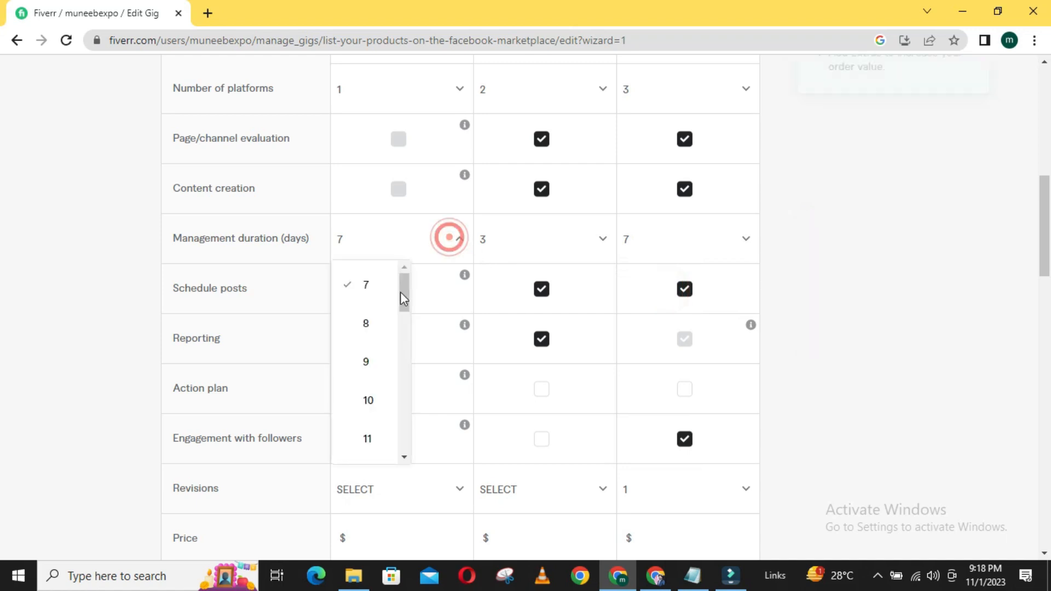
left_click(572, 237)
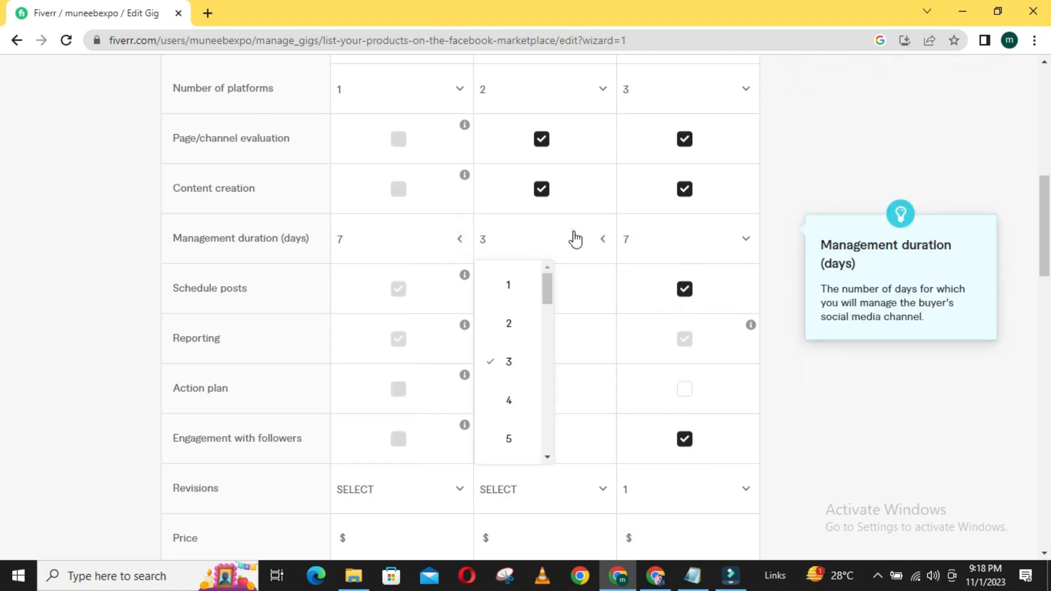
left_click(547, 458)
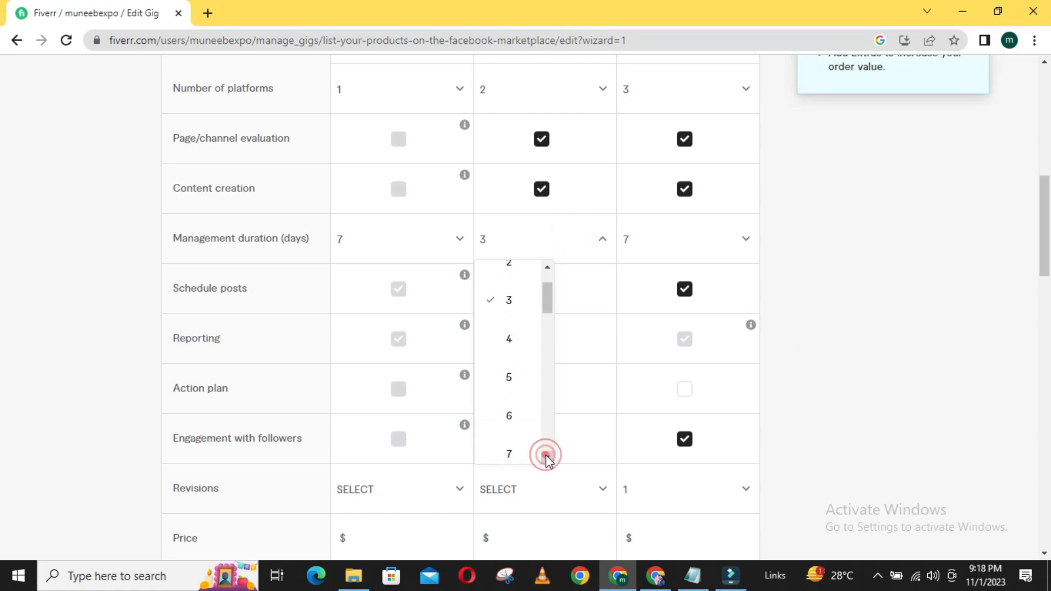
left_click(517, 451)
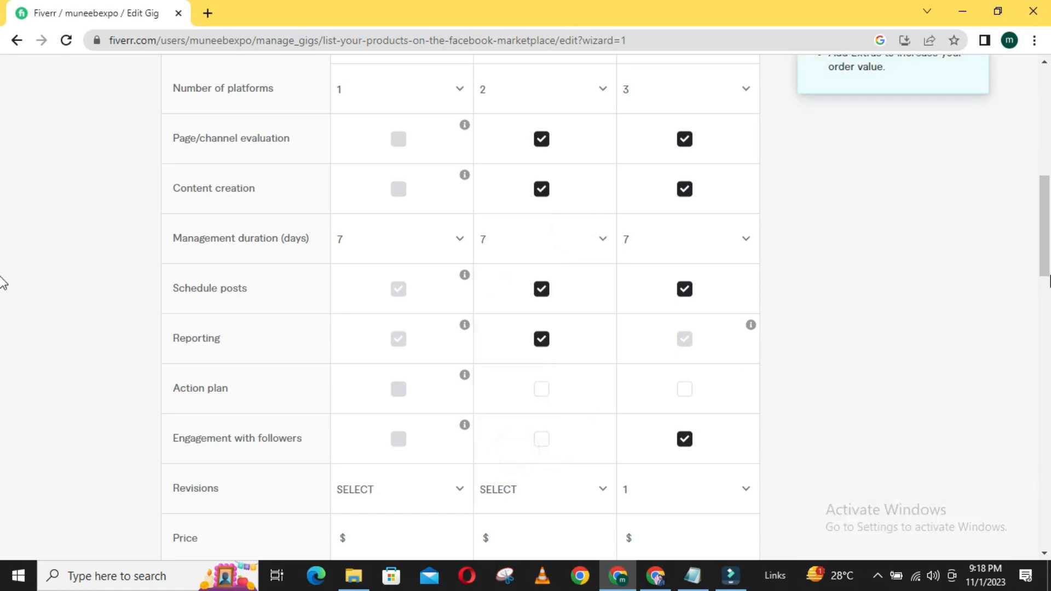
Step: Include an action plan in the Standard and Premium packages
scroll(3, 294, "down", 1)
scroll(2, 296, "down", 3)
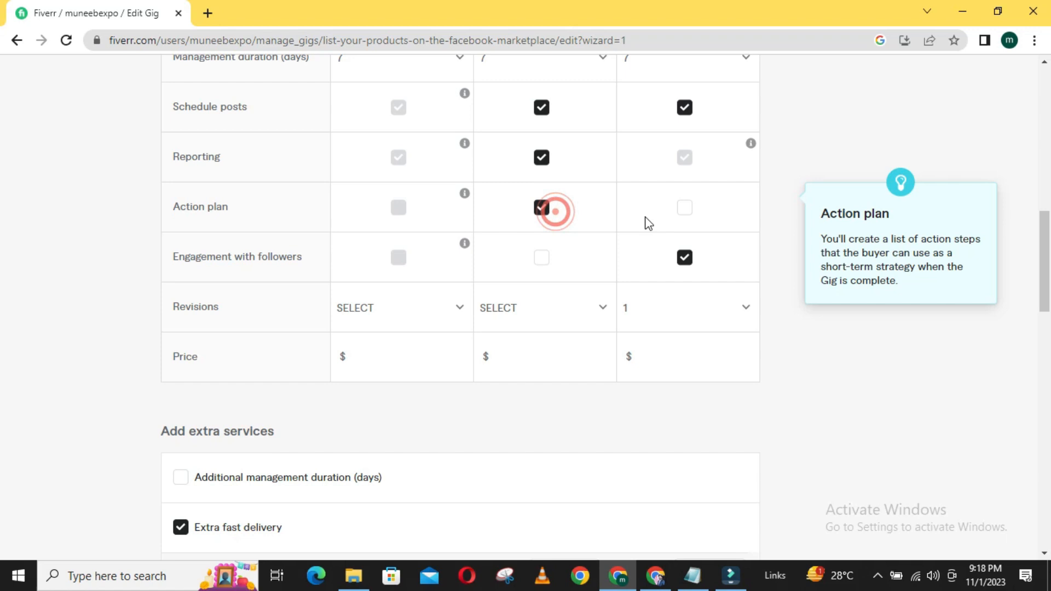
left_click(685, 212)
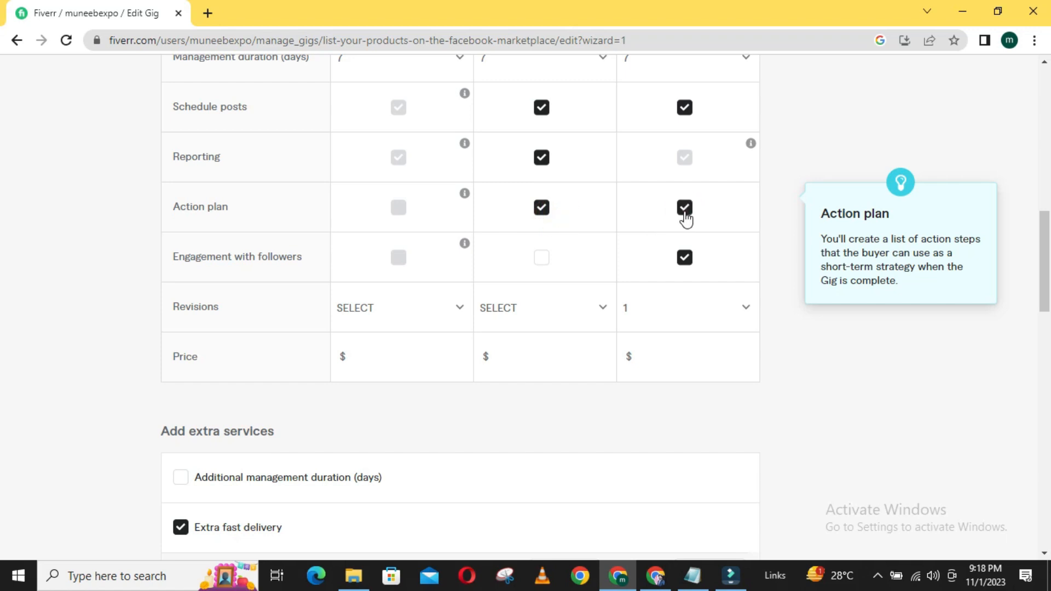
Step: Set the revisions to UNLIMITED for the Premium, Standard and Basic packages
left_click(702, 332)
left_click(747, 307)
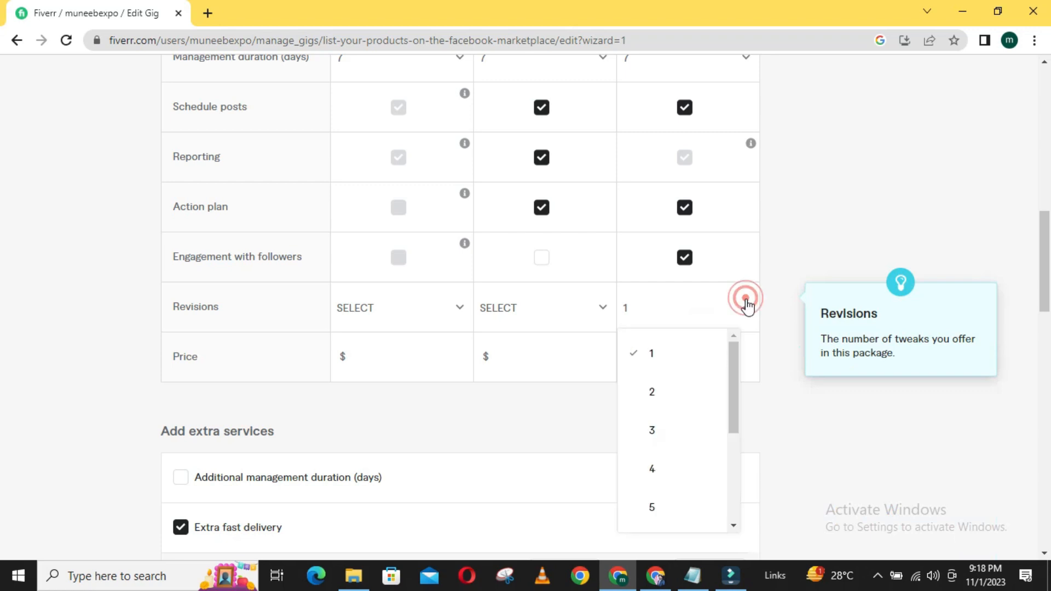
left_click_drag(733, 376, 733, 449)
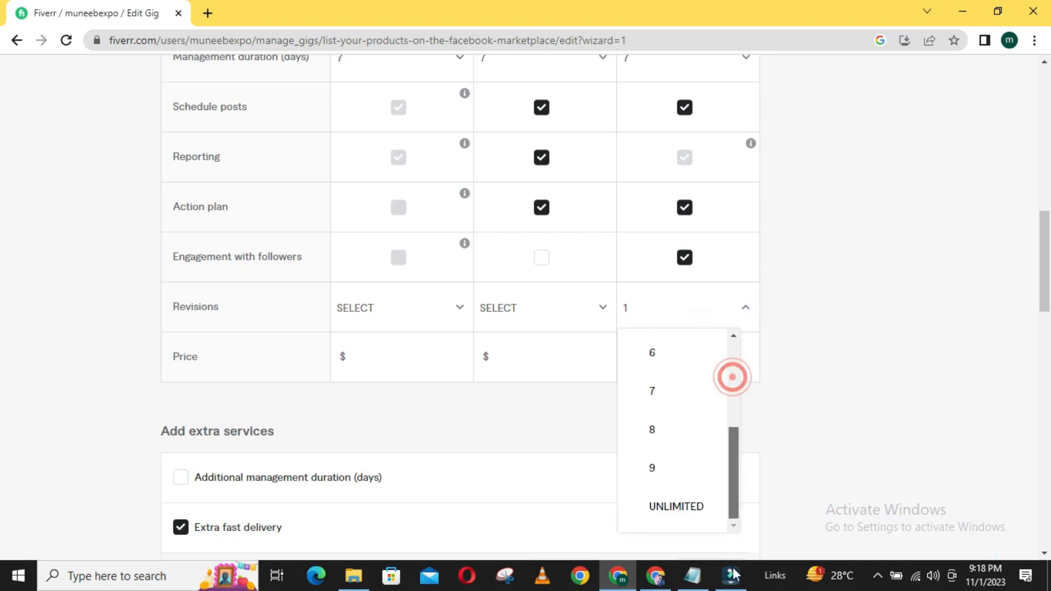
left_click(664, 510)
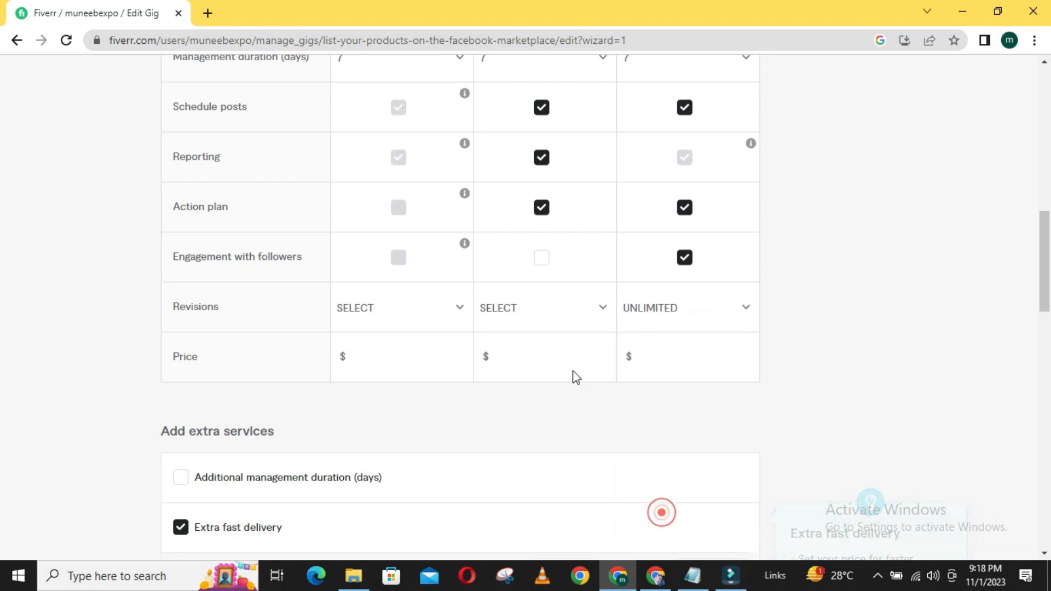
left_click(579, 310)
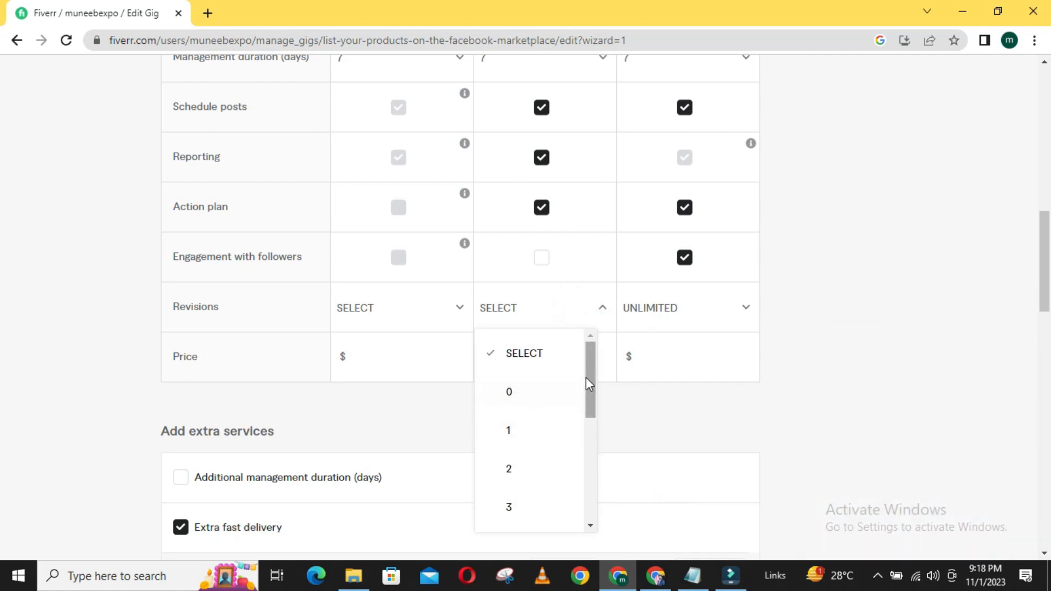
left_click_drag(593, 377, 593, 504)
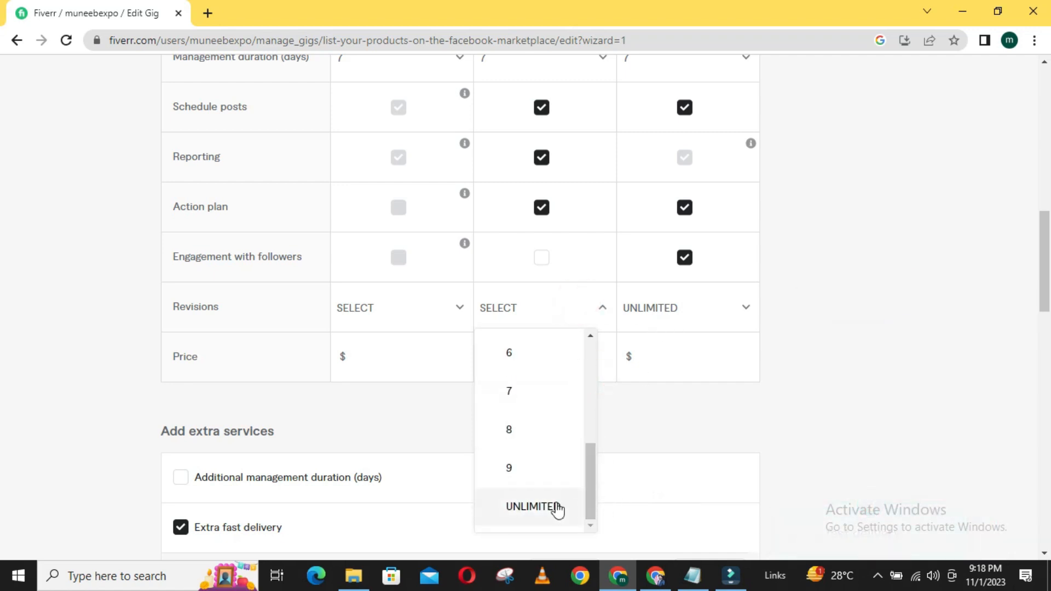
left_click(557, 508)
left_click(462, 309)
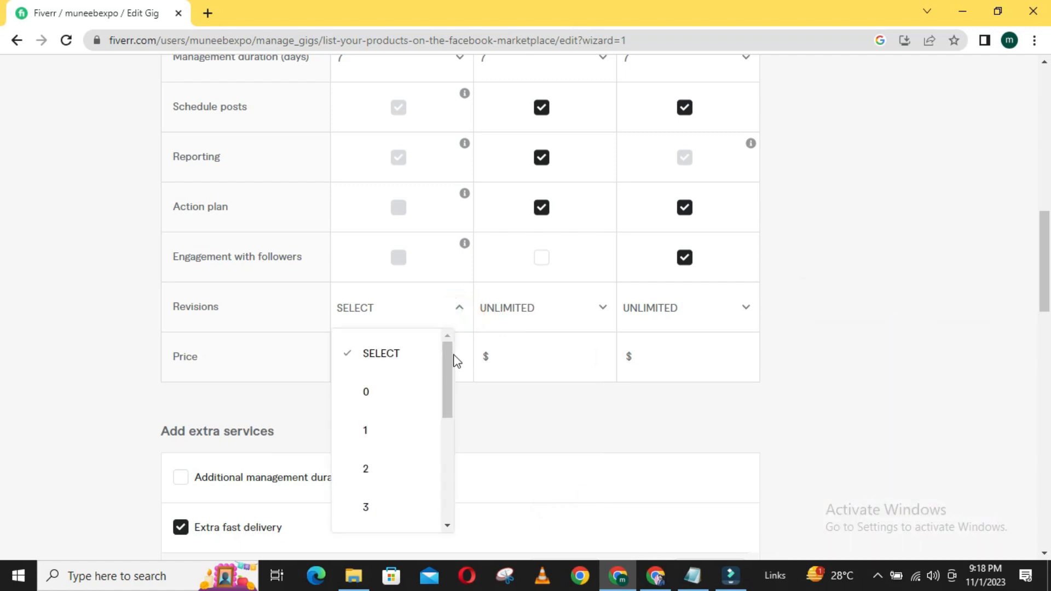
left_click_drag(448, 383, 448, 499)
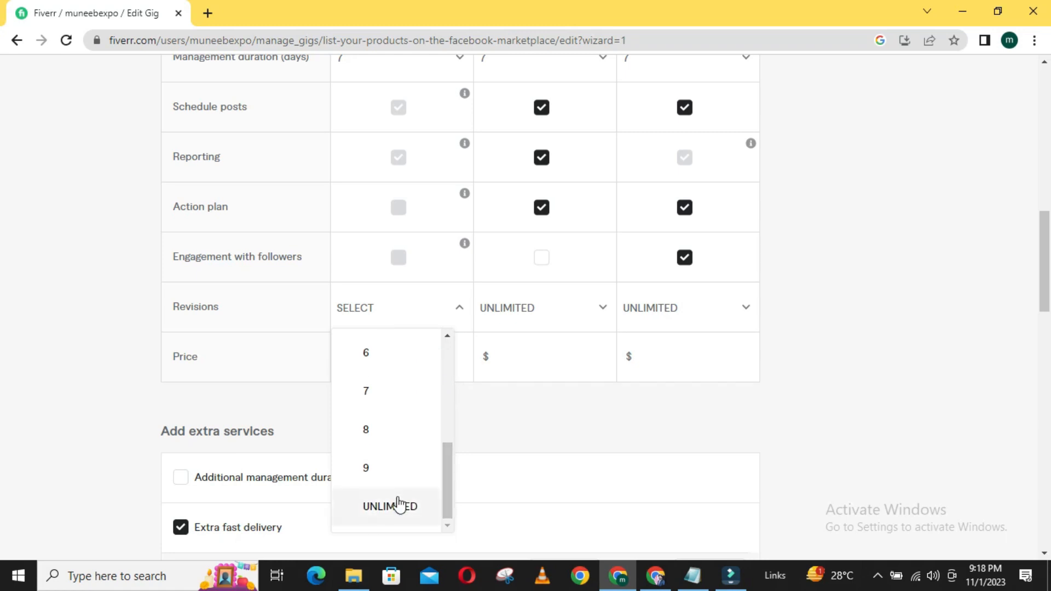
left_click(399, 505)
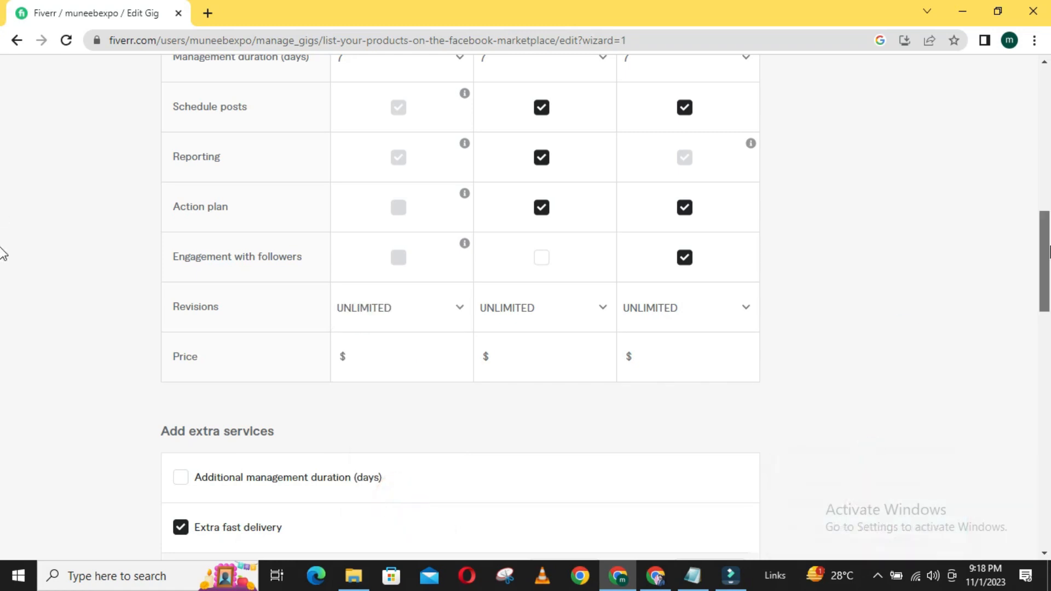
Step: Price the Basic package at $10, the Standard package at $20 and the Premium package at $30
scroll(3, 327, "down", 7)
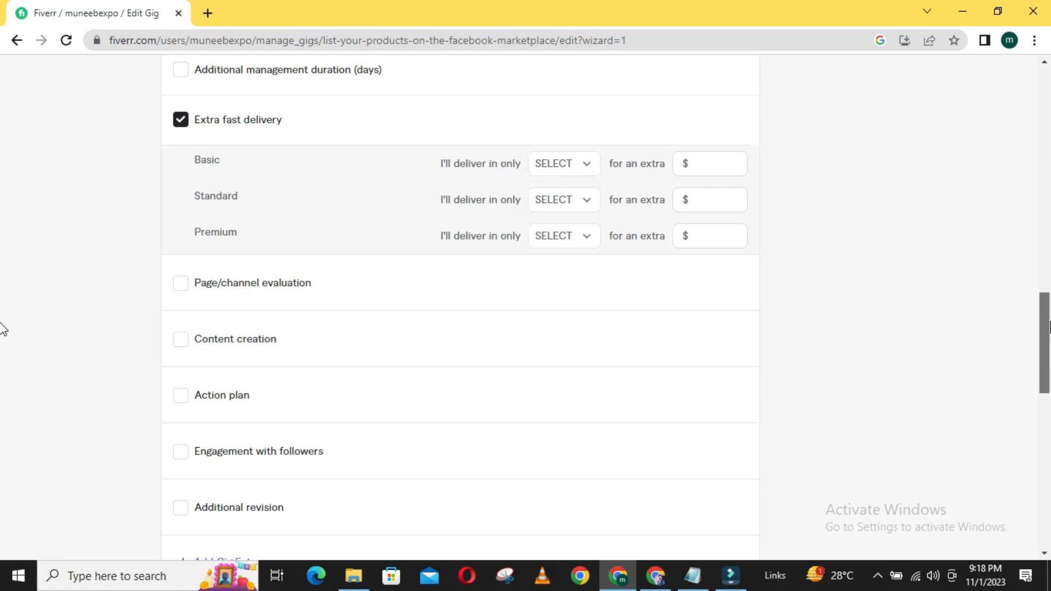
scroll(2, 339, "down", 3)
left_click_drag(1044, 353, 1040, 282)
left_click(380, 155)
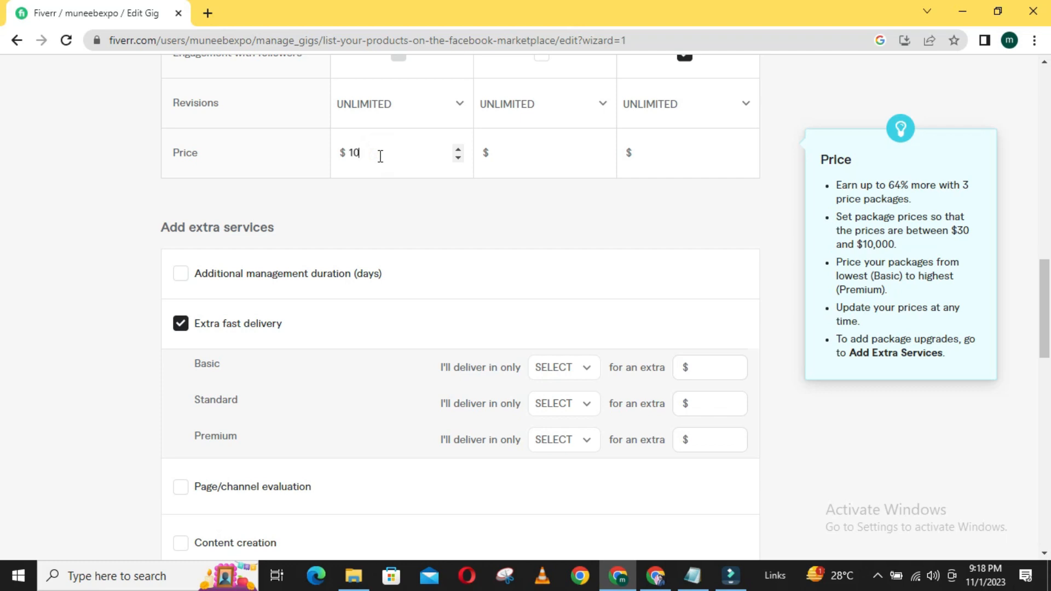
left_click(516, 145)
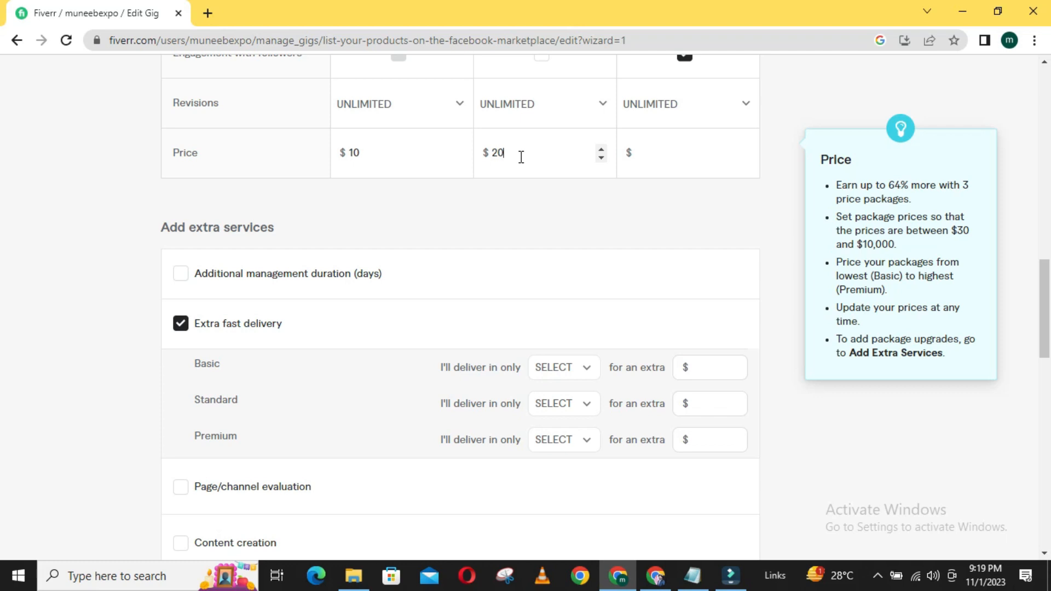
left_click(639, 151)
type("2")
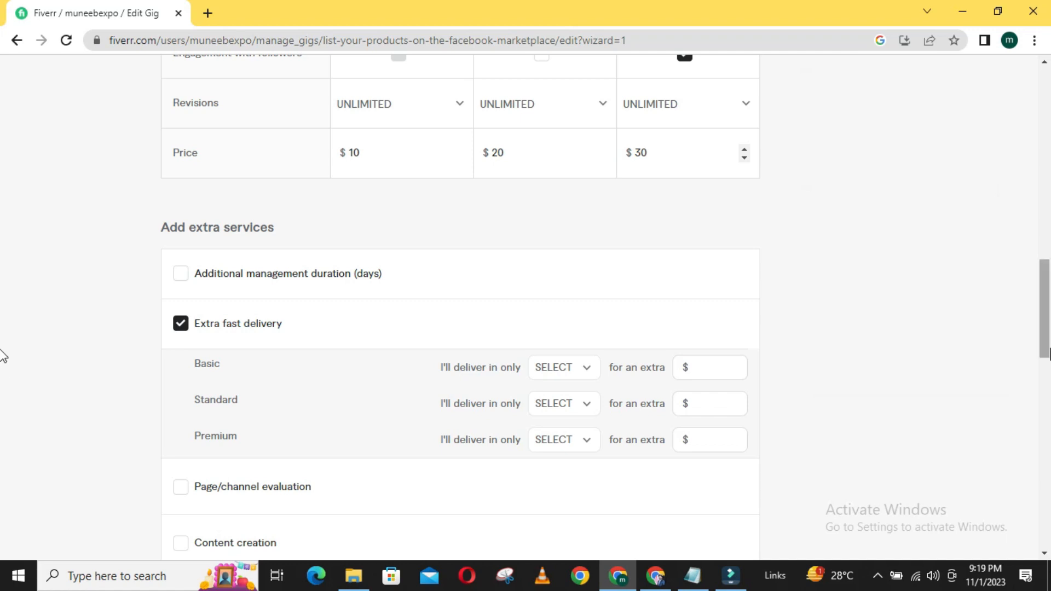
Step: Try to save the scope and pricing page and continue to the gig's next section
left_click_drag(1047, 326, 1047, 415)
scroll(1046, 419, "down", 1)
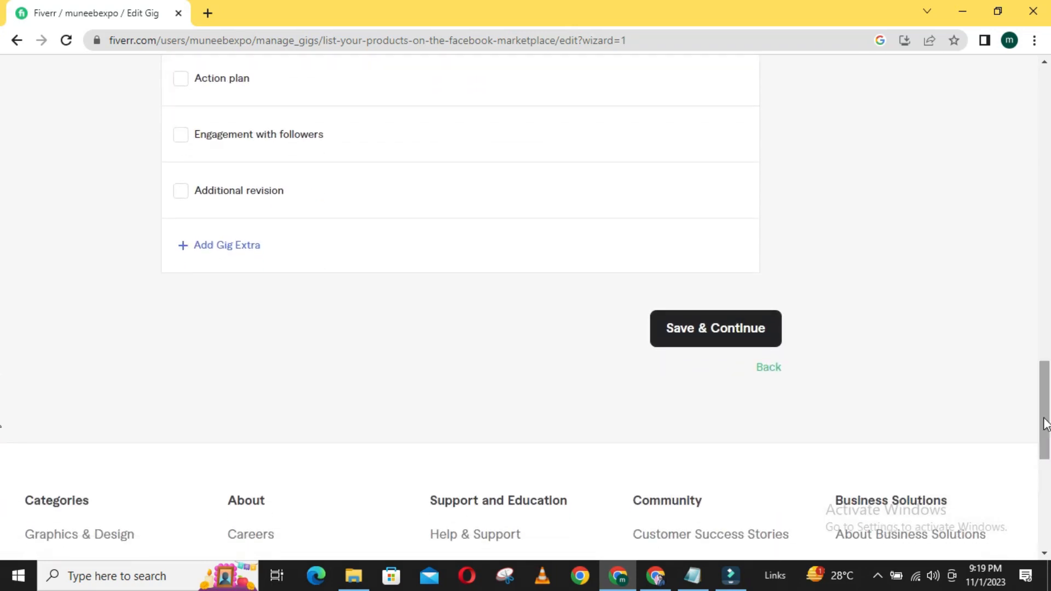
left_click(713, 344)
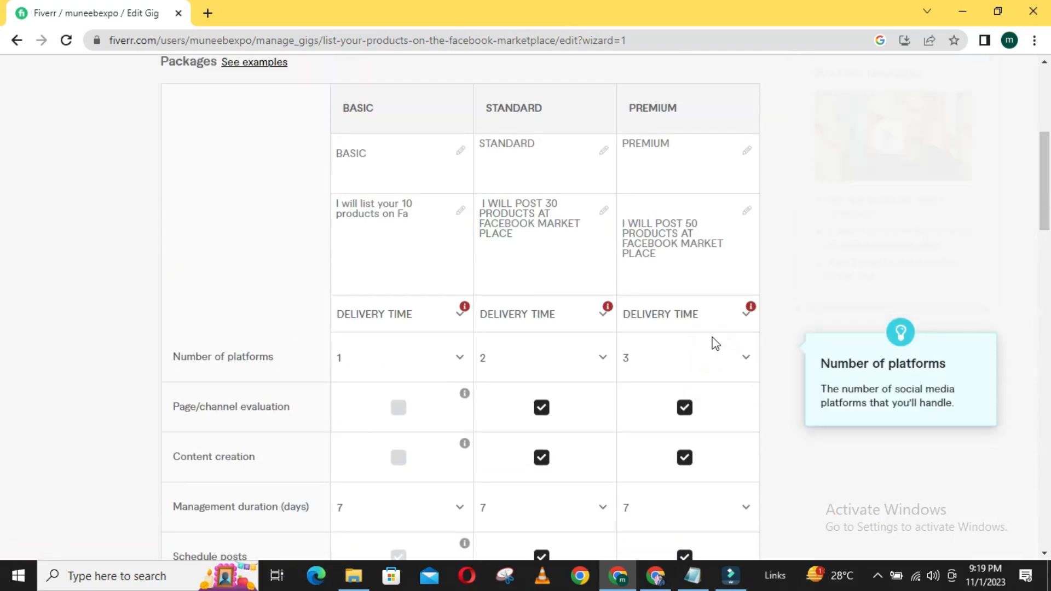
Step: Set the delivery time to 1 day for the Basic package, 2 days for Standard and 3 days for Premium
left_click(454, 316)
left_click(402, 398)
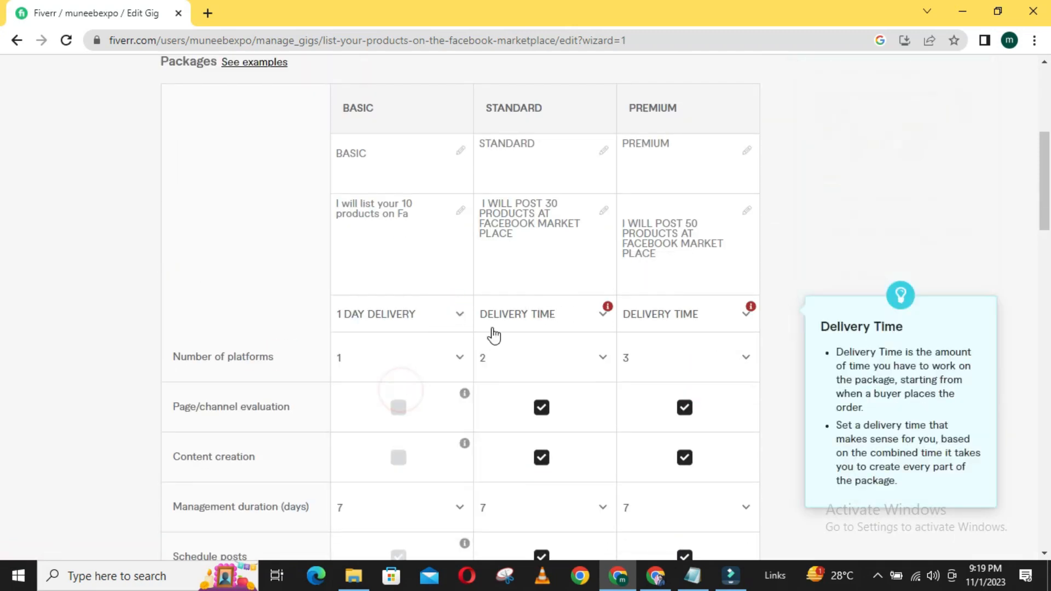
left_click(517, 319)
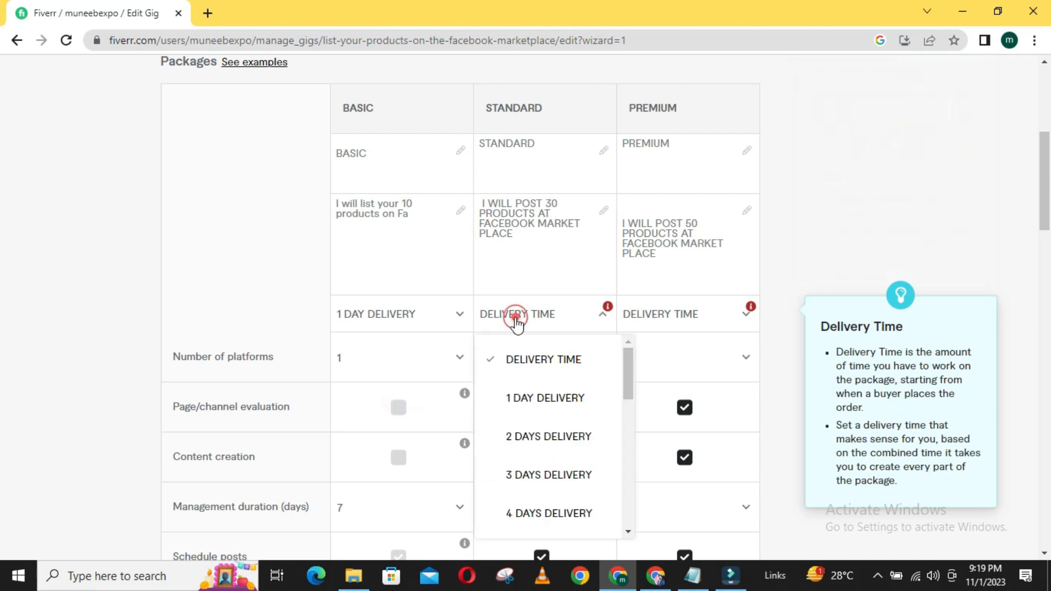
left_click(530, 438)
left_click(657, 329)
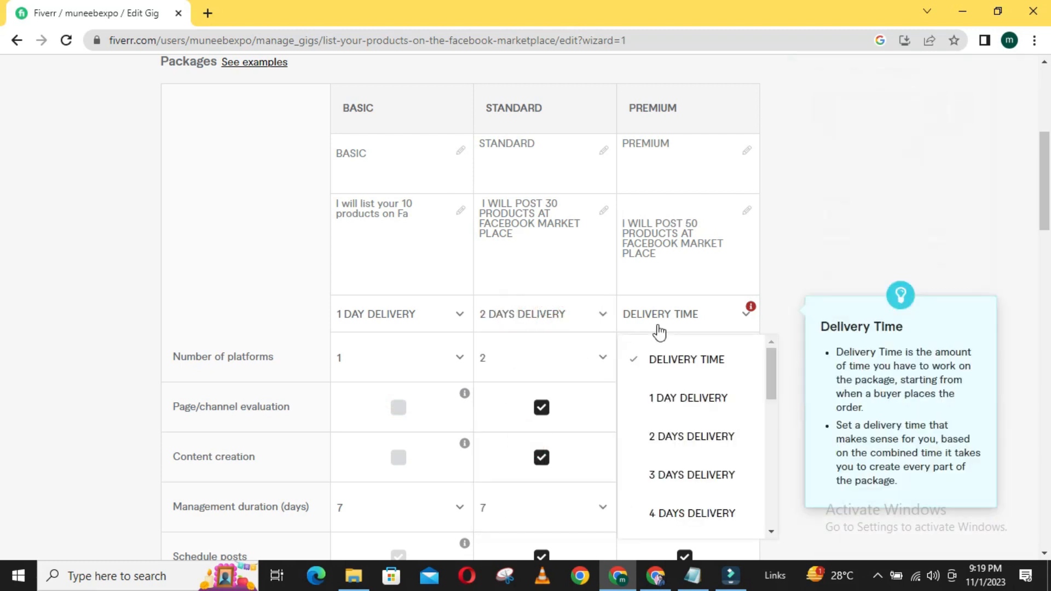
left_click(675, 474)
Step: Reprice the Basic package at $30, Standard at $50 and Premium at $70, and save the pricing section to continue
scroll(768, 354, "down", 15)
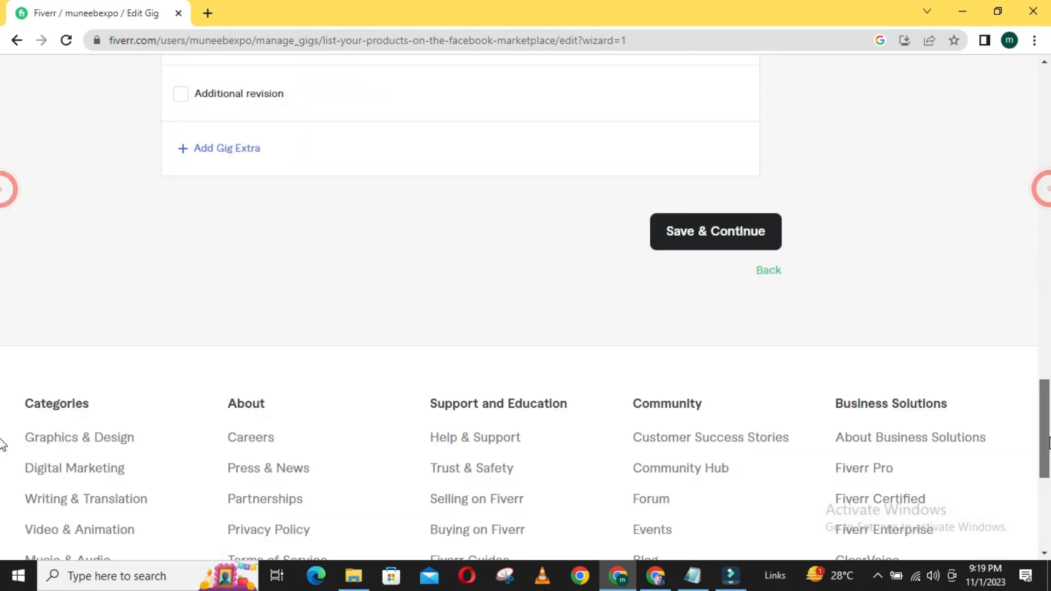
left_click(695, 245)
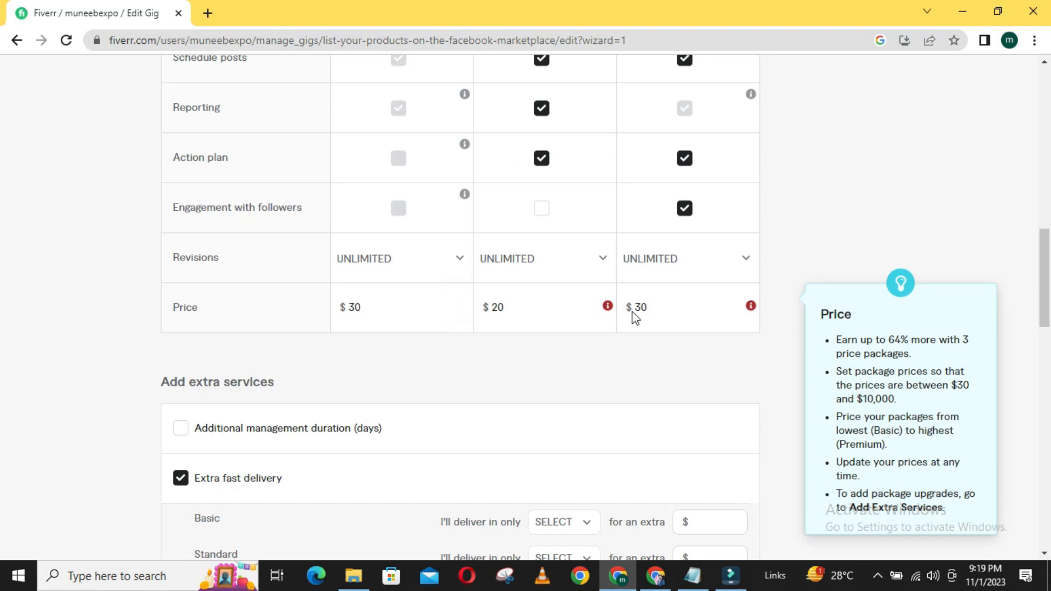
left_click(546, 311)
left_click(677, 300)
key("BackSpace")
type("70")
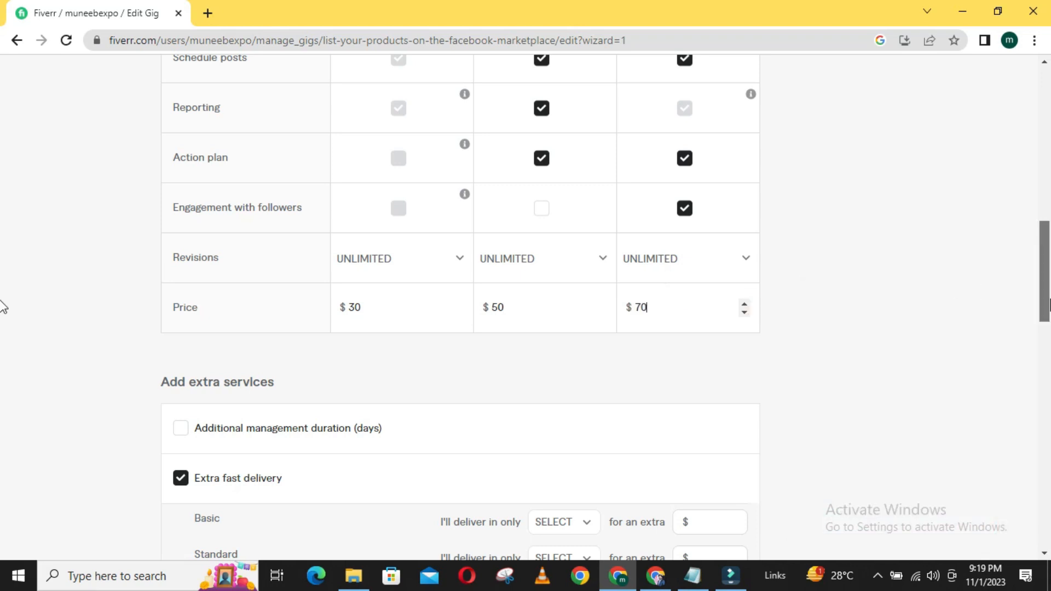
scroll(1014, 422, "down", 10)
left_click(719, 411)
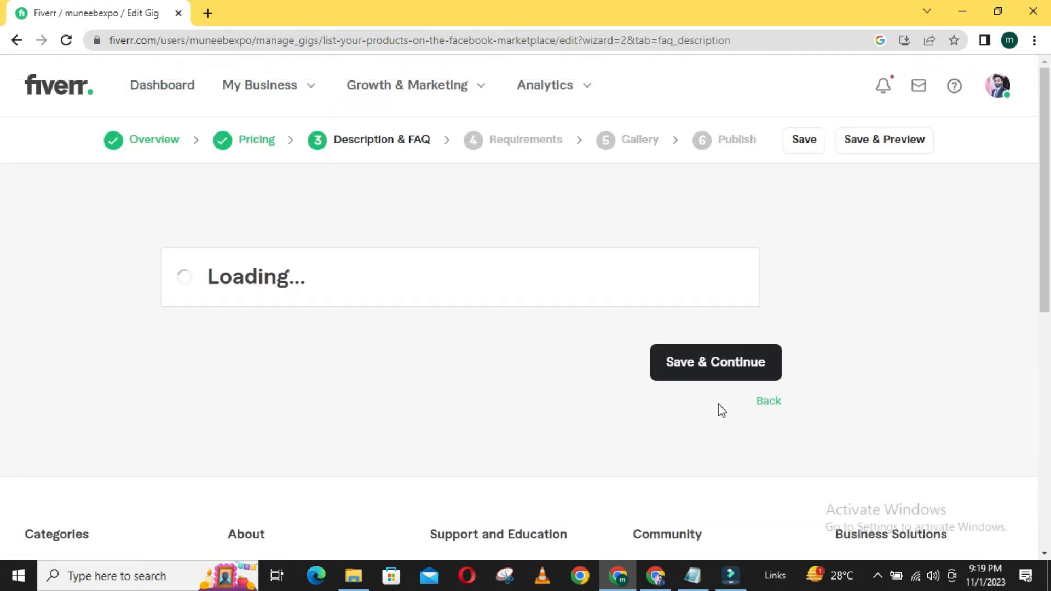
Step: In the Notepad notes, copy the gig description from "If you want to sell your products" through "Thank you for visiting my gig."
left_click(692, 575)
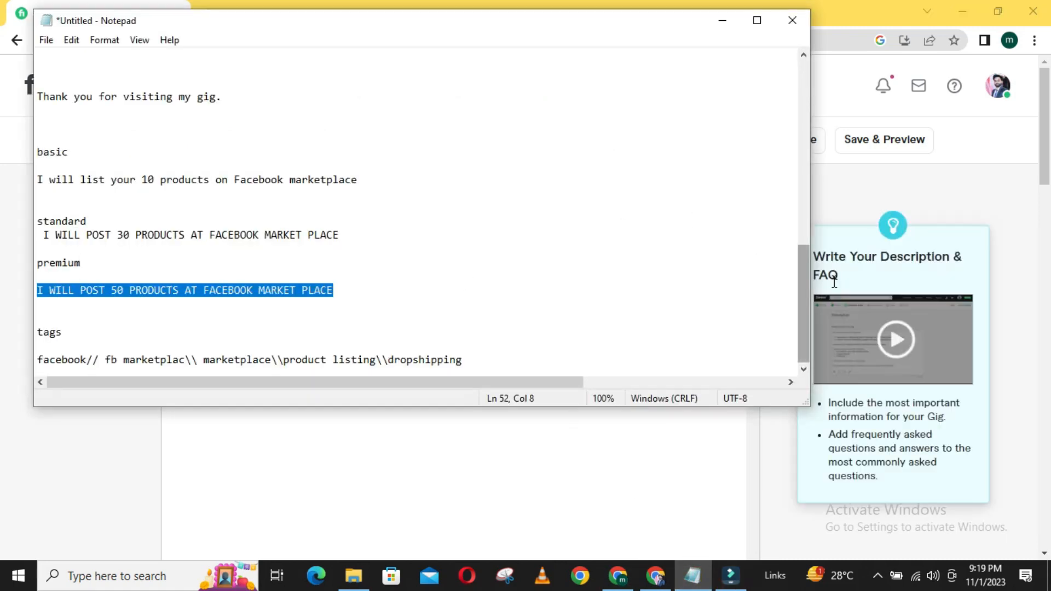
left_click_drag(800, 264, 813, 169)
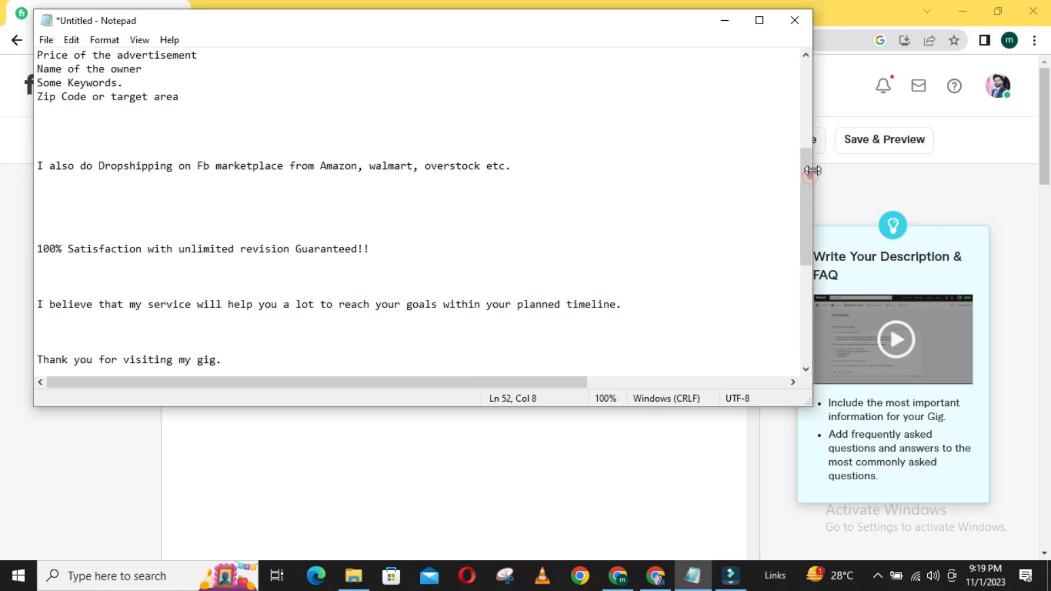
left_click(810, 145)
left_click(811, 147)
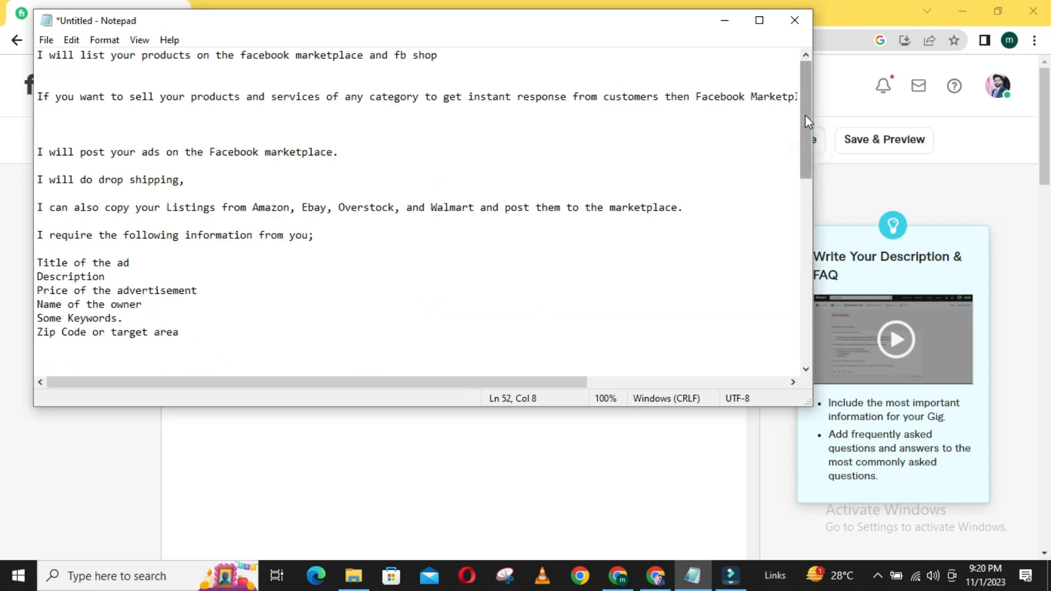
left_click_drag(39, 96, 501, 116)
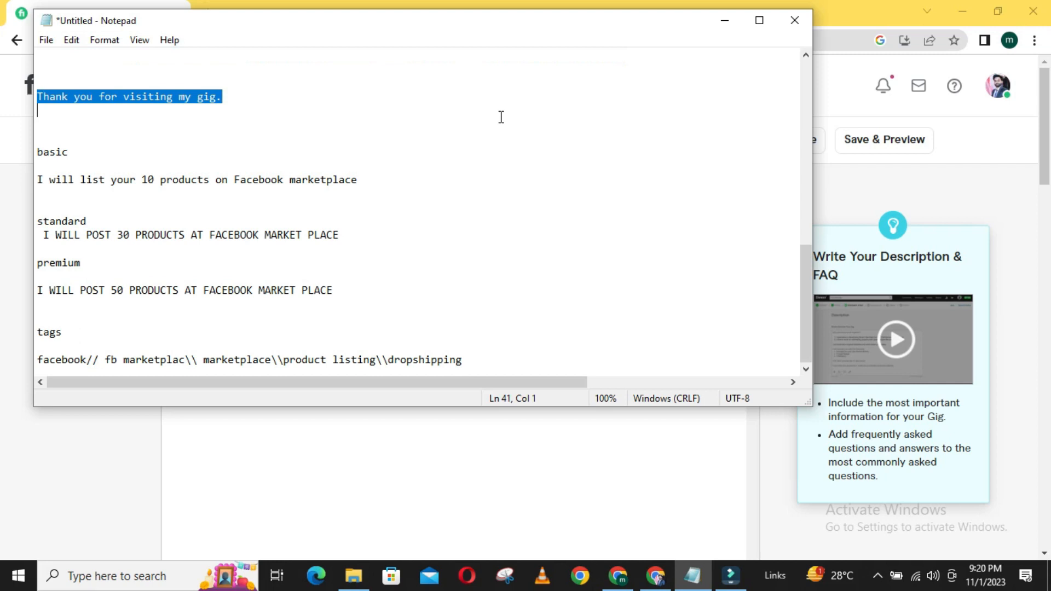
right_click(222, 100)
left_click(249, 143)
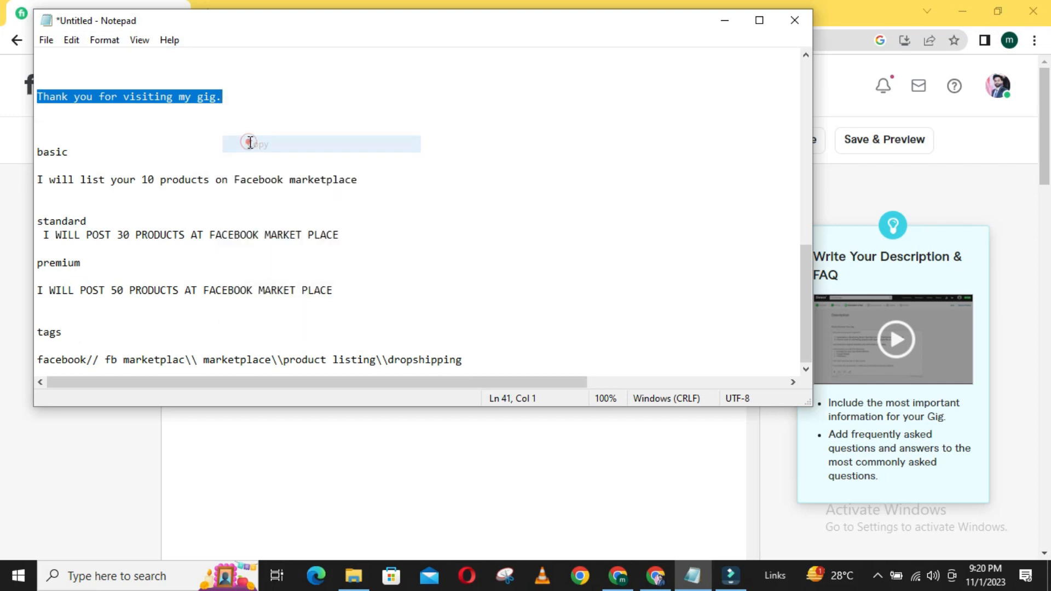
Step: Paste the copied text as the gig's description on Fiverr and save the section to continue to the requirements
left_click(503, 455)
right_click(212, 516)
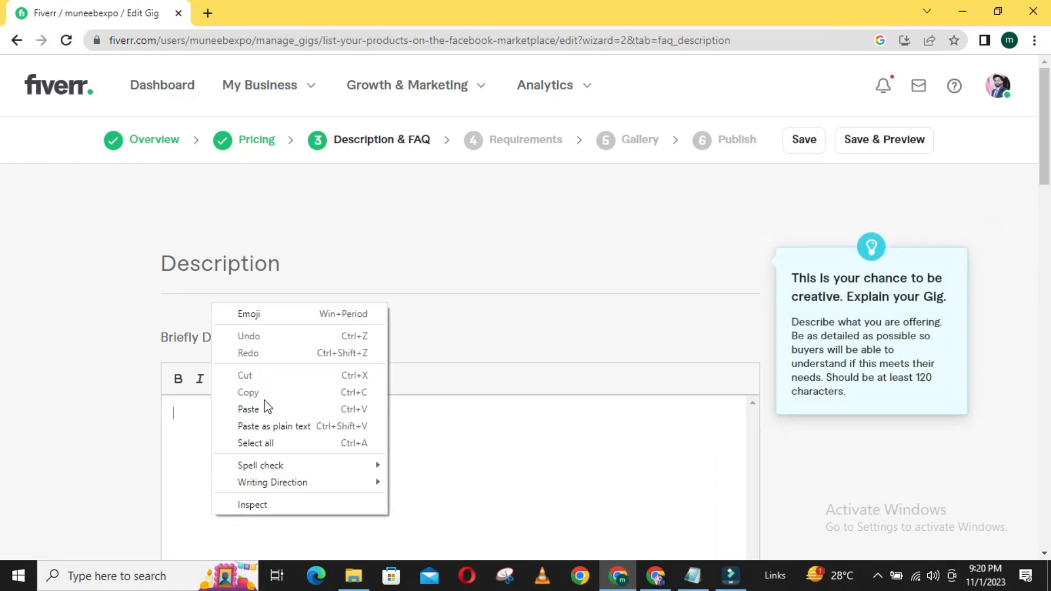
left_click(258, 408)
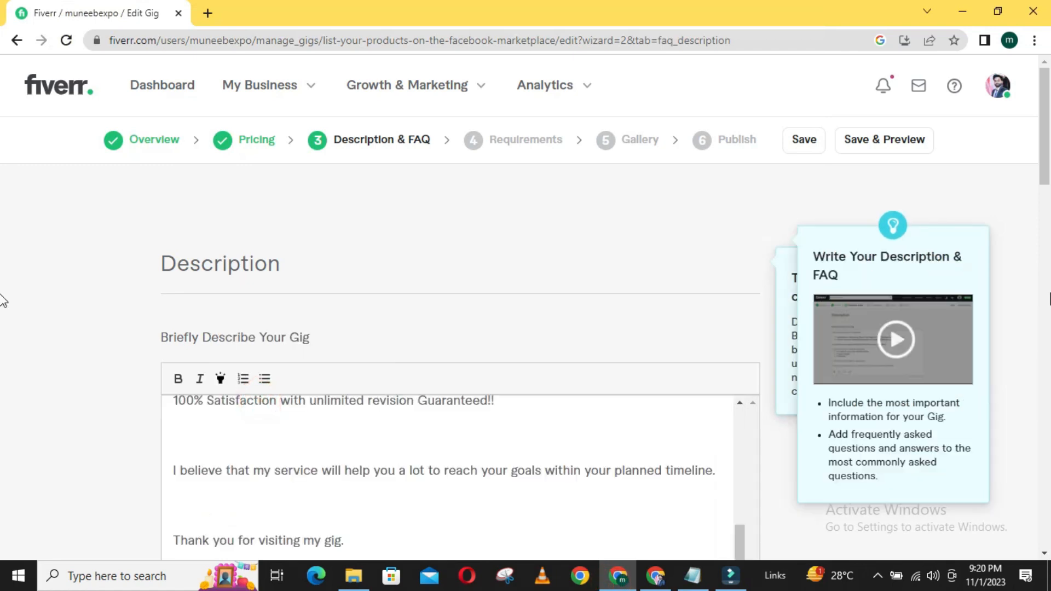
left_click_drag(1049, 163, 1046, 405)
left_click(743, 437)
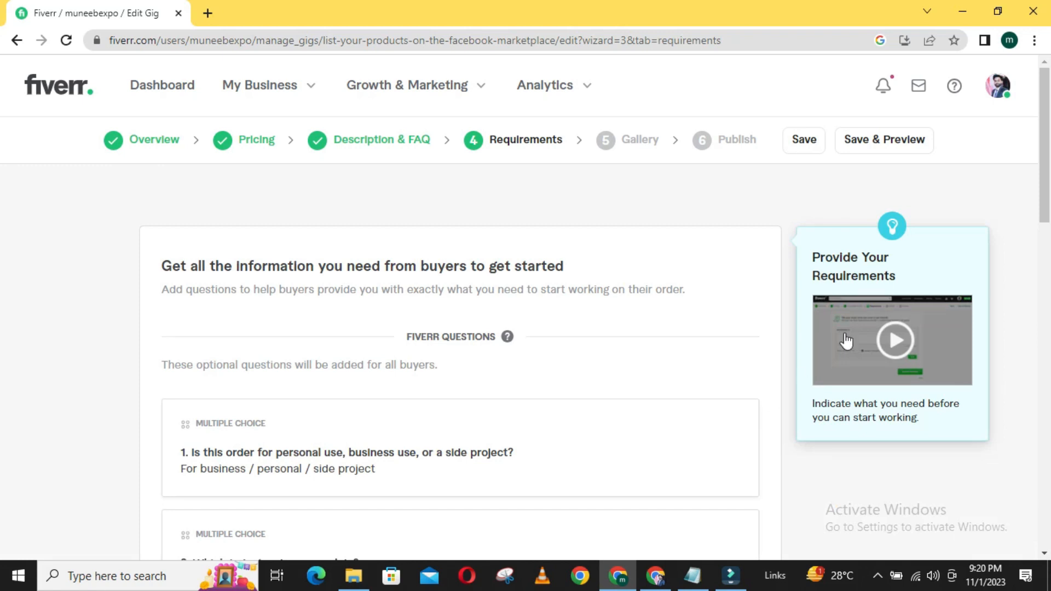
Step: Write a new required free-text buyer question reading "please feel free to contact me before placing the order!"
scroll(3, 181, "down", 2)
scroll(2, 185, "down", 8)
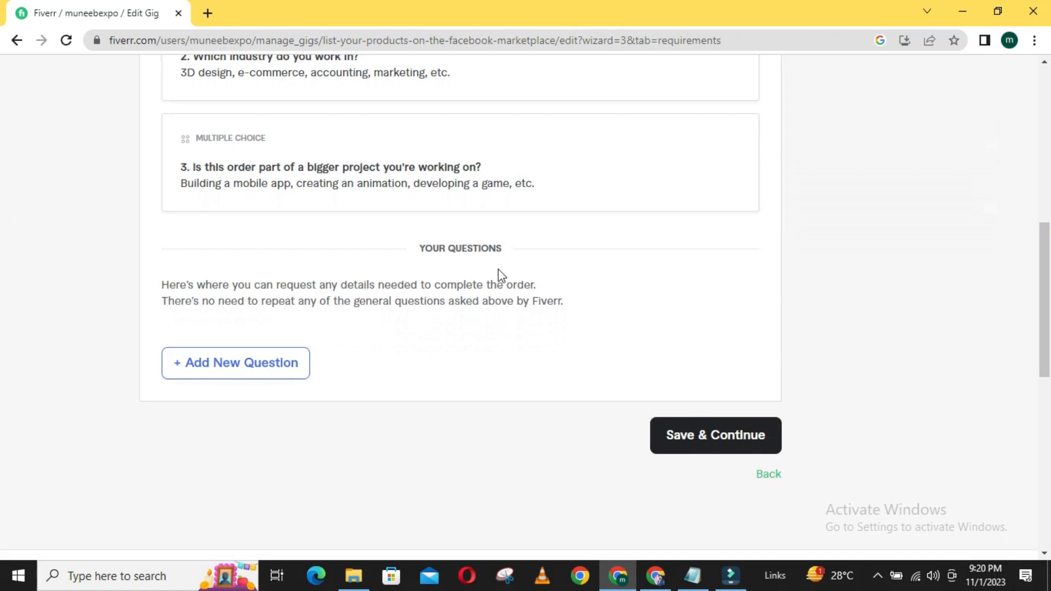
left_click(219, 358)
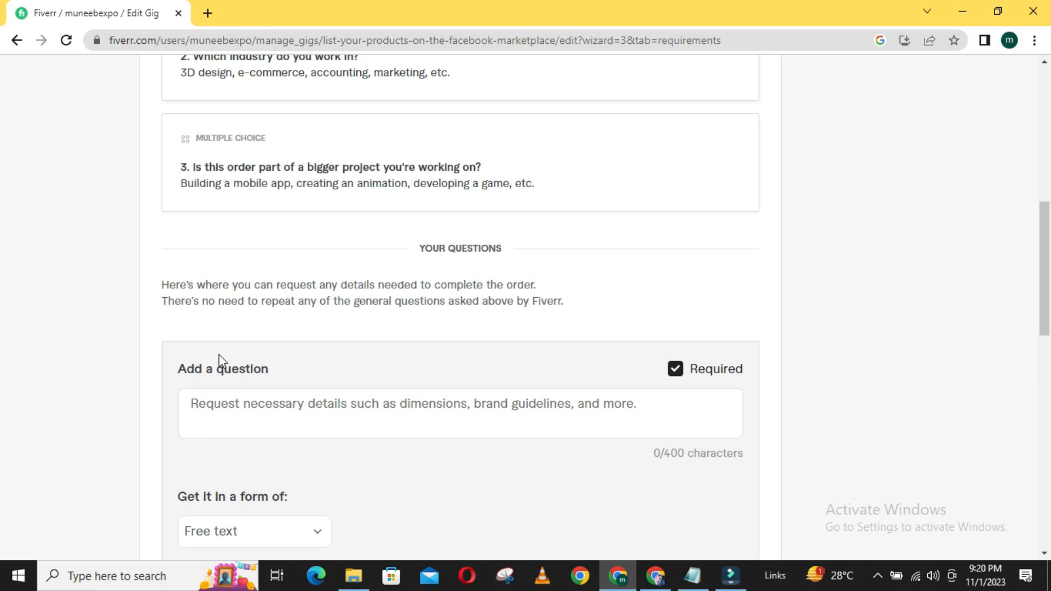
left_click(270, 406)
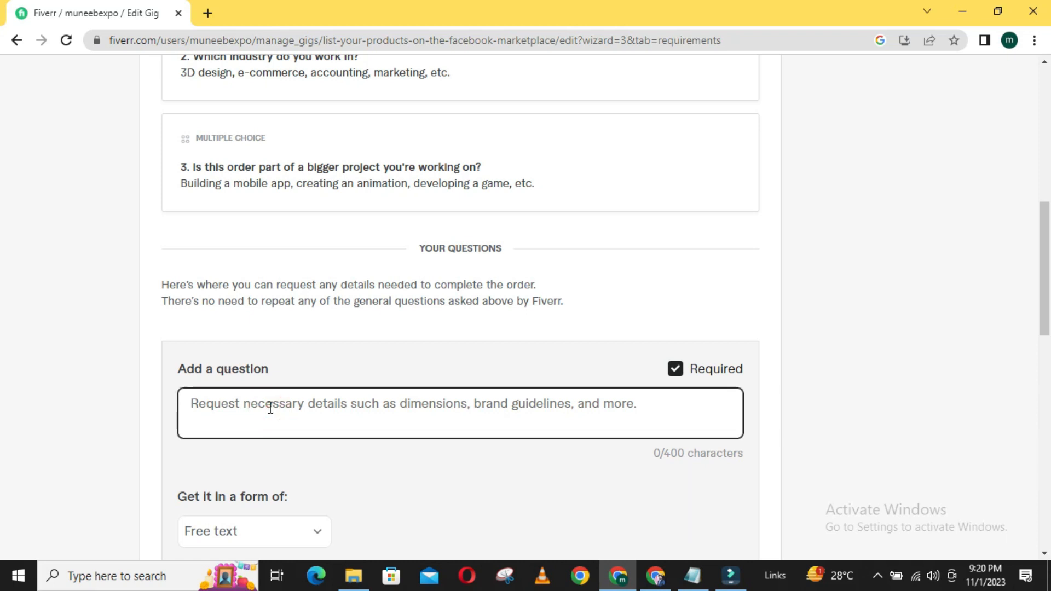
type("plesaes")
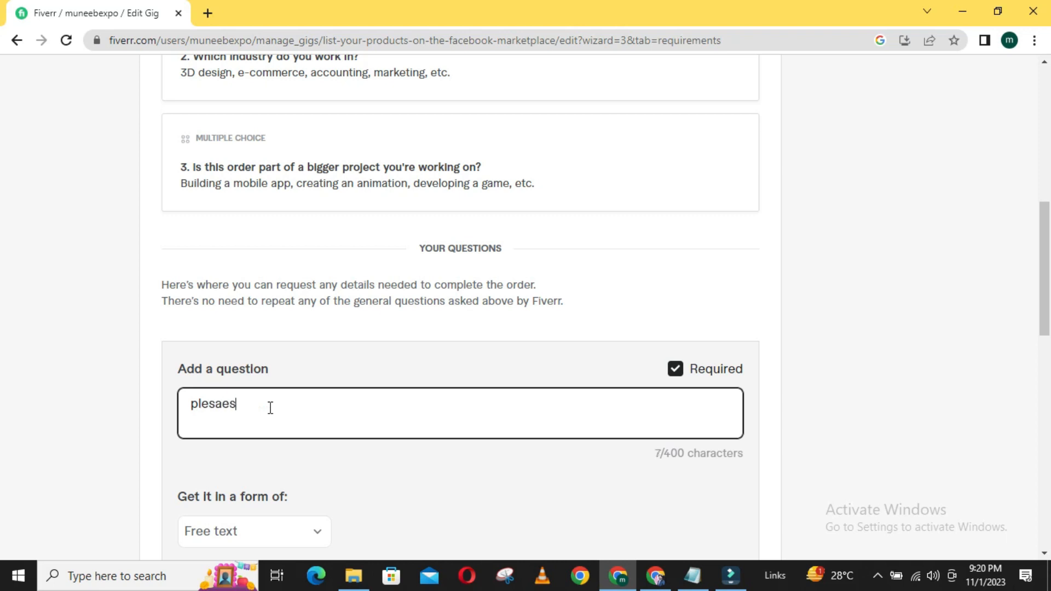
key("BackSpace")
key("BackSpace")
key("BackSpace")
key("BackSpace")
key("BackSpace")
type("asefeel free to contacr")
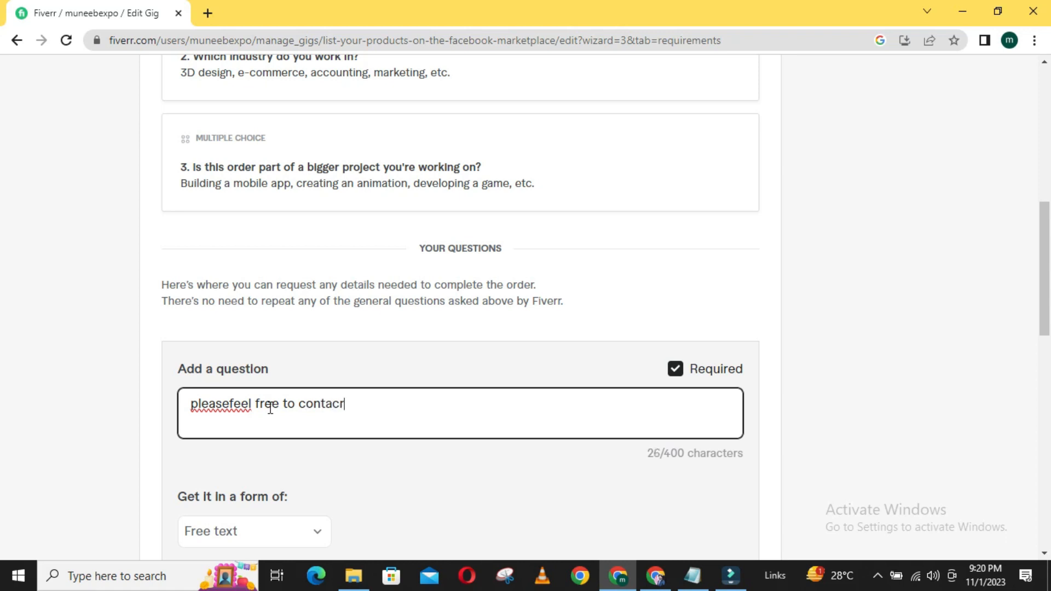
key("BackSpace")
type("t me before")
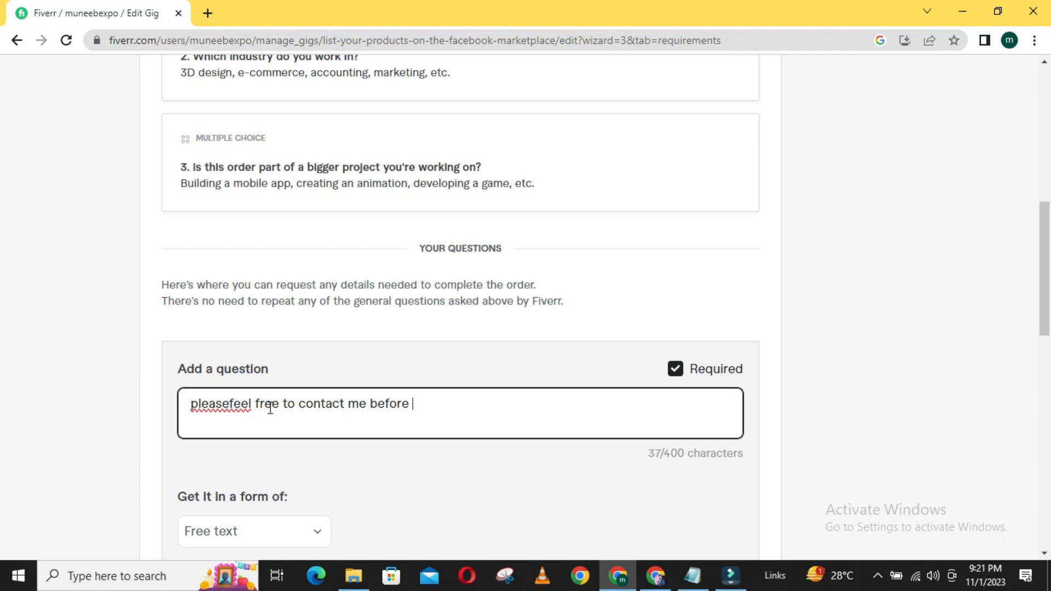
type(" placing theoe")
key("BackSpace")
type("rder!")
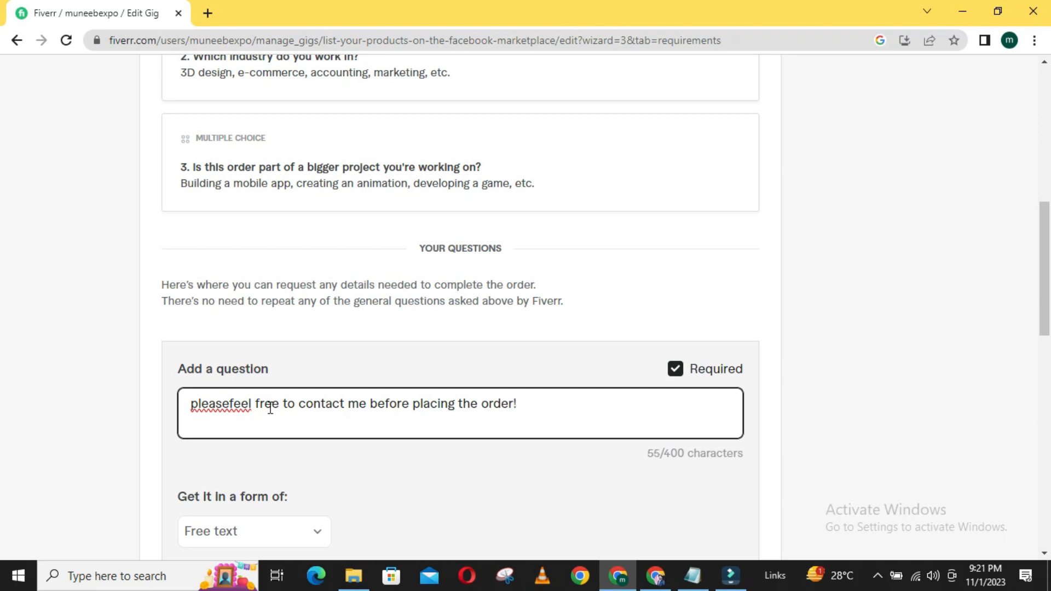
left_click(228, 403)
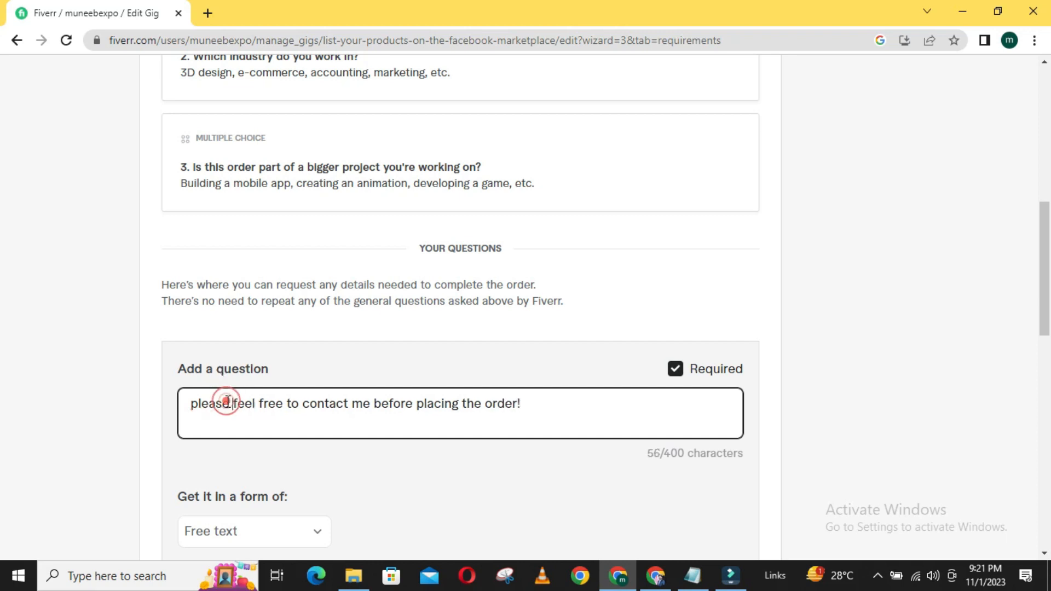
Step: Add the written question to the gig's requirements and save the section to continue to the gallery
scroll(2, 344, "down", 6)
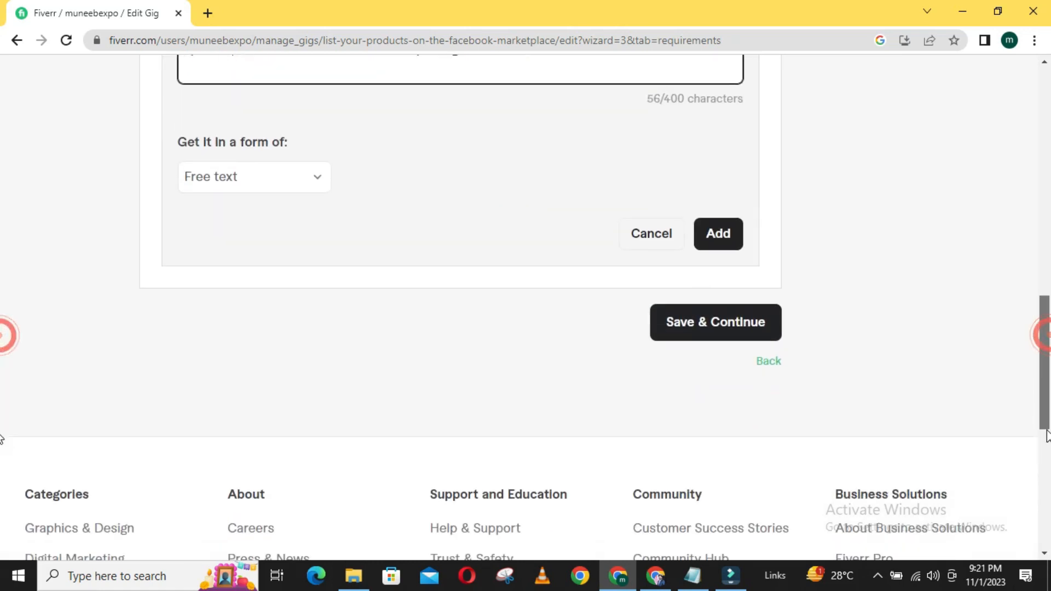
left_click(702, 229)
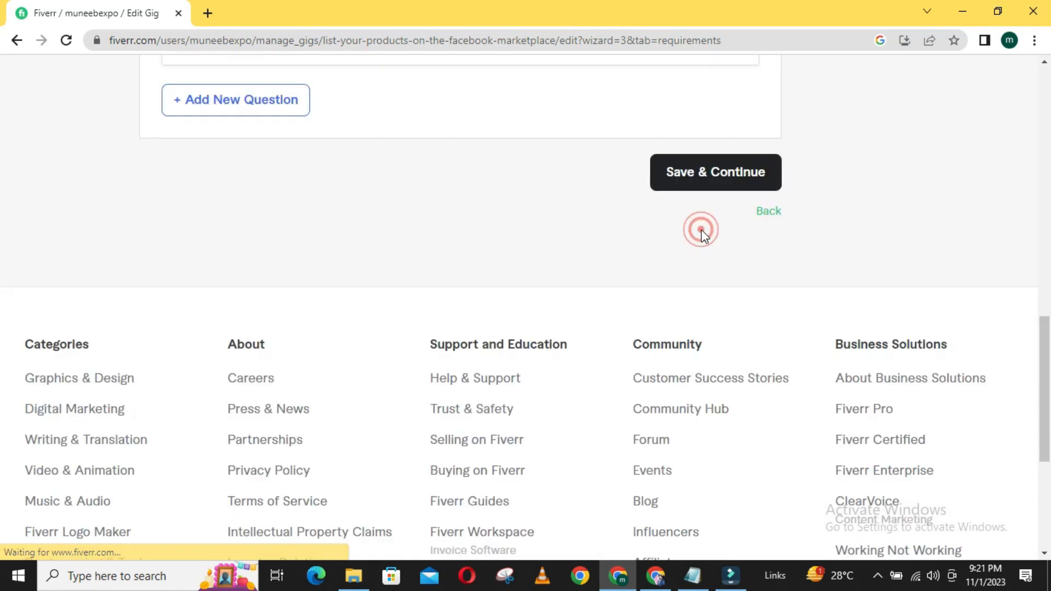
left_click(715, 179)
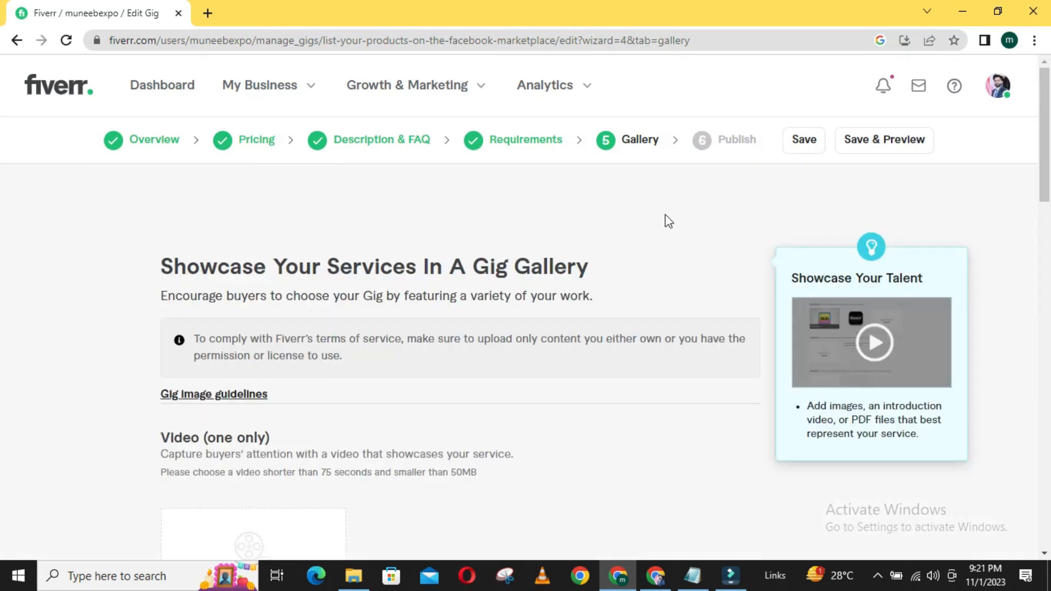
Step: Upload "Untitled design (6).png" from the Downloads folder as the first image in the gig gallery
scroll(1, 167, "down", 5)
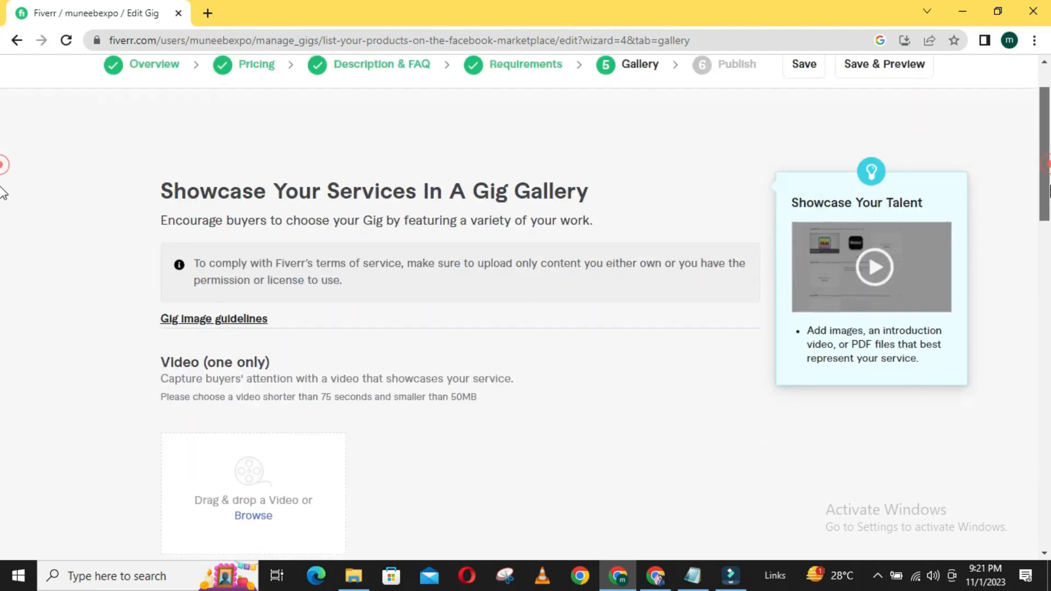
scroll(3, 249, "down", 1)
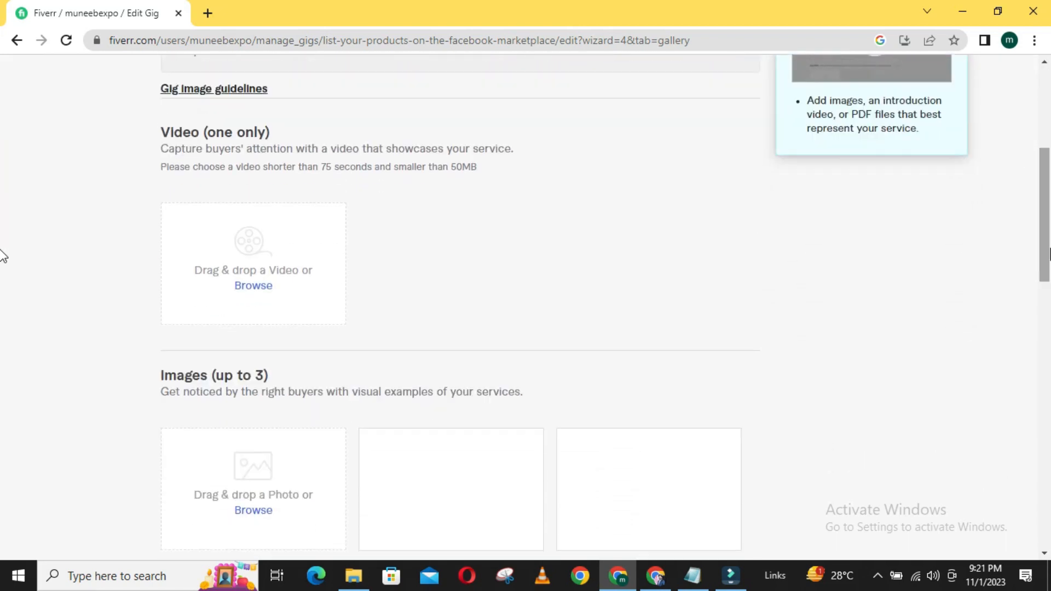
scroll(3, 256, "down", 3)
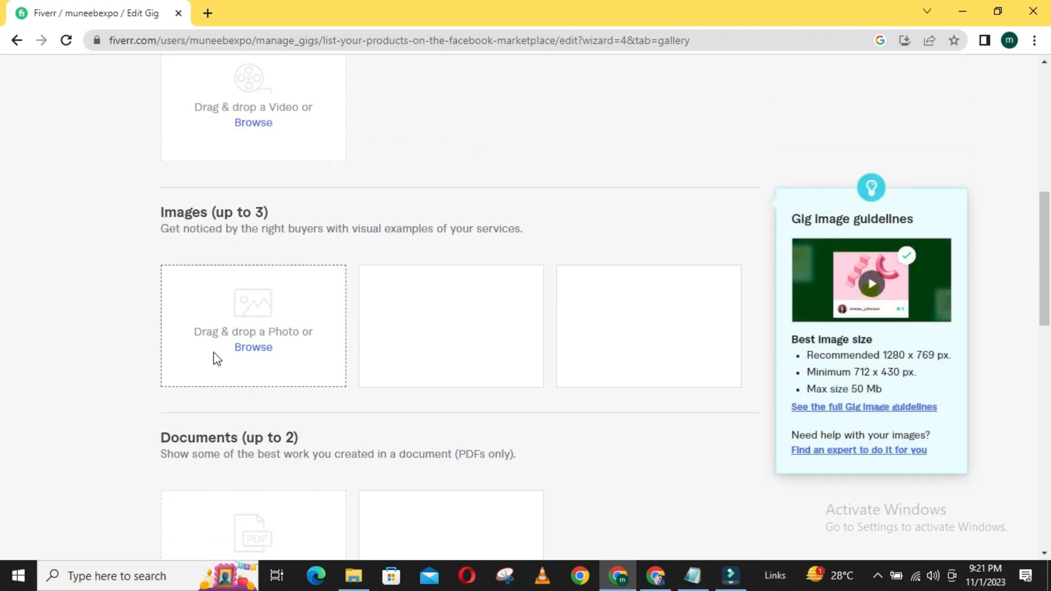
left_click(253, 352)
left_click(253, 352)
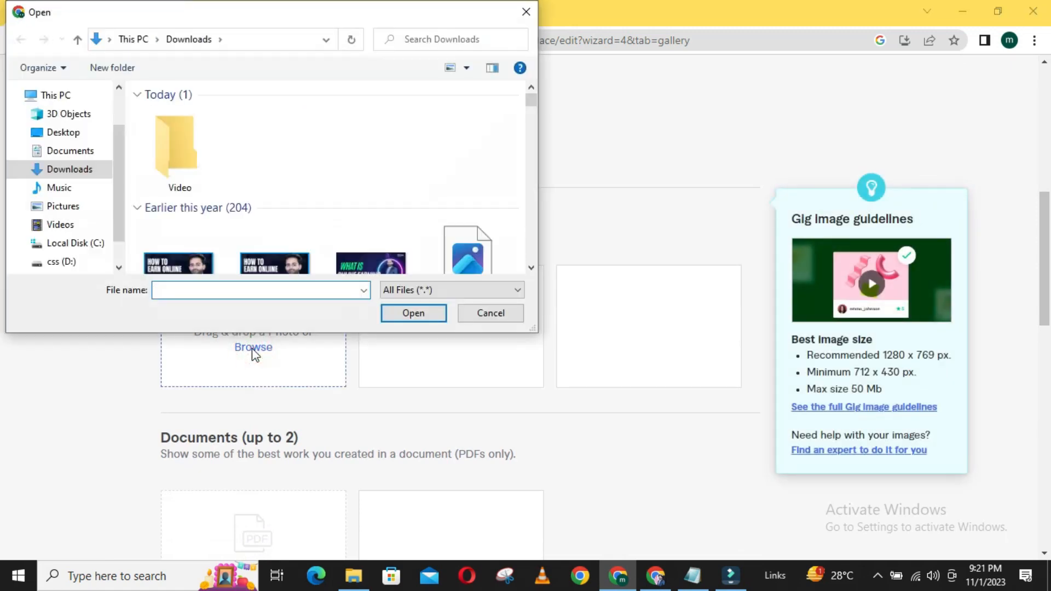
left_click_drag(535, 105, 530, 153)
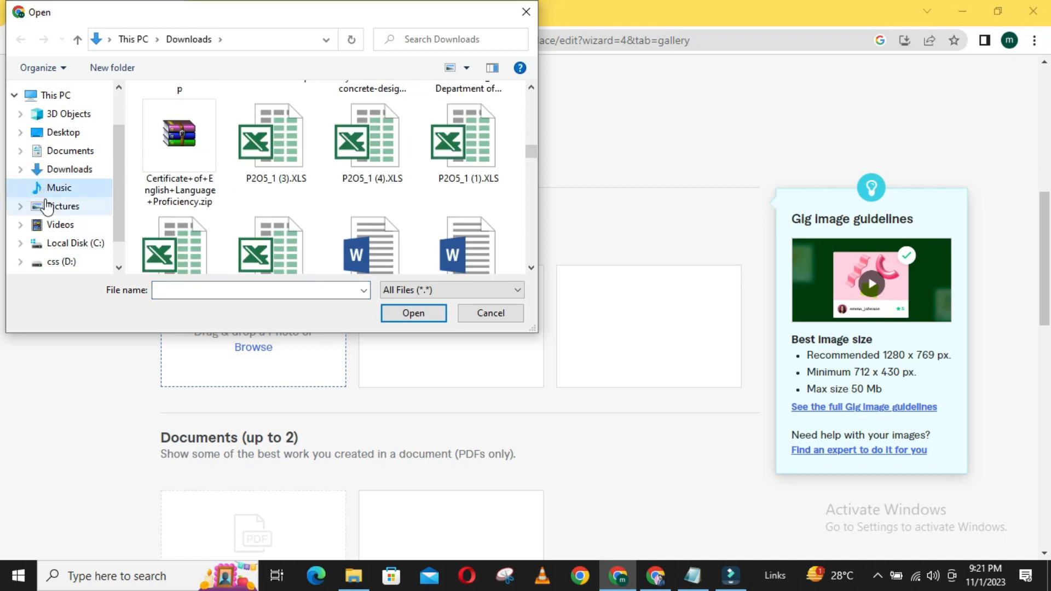
left_click(48, 206)
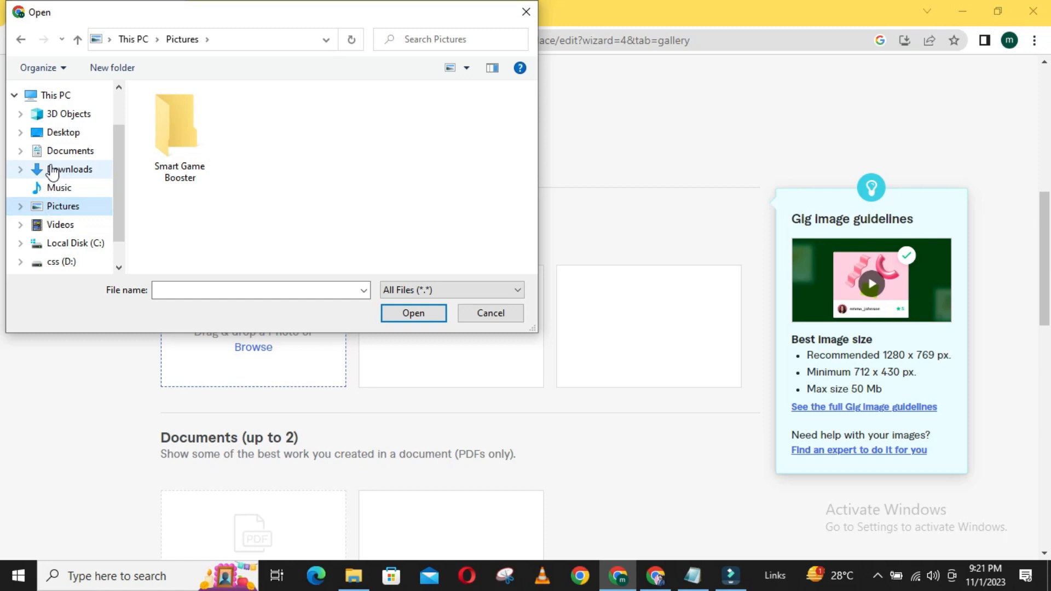
left_click(52, 171)
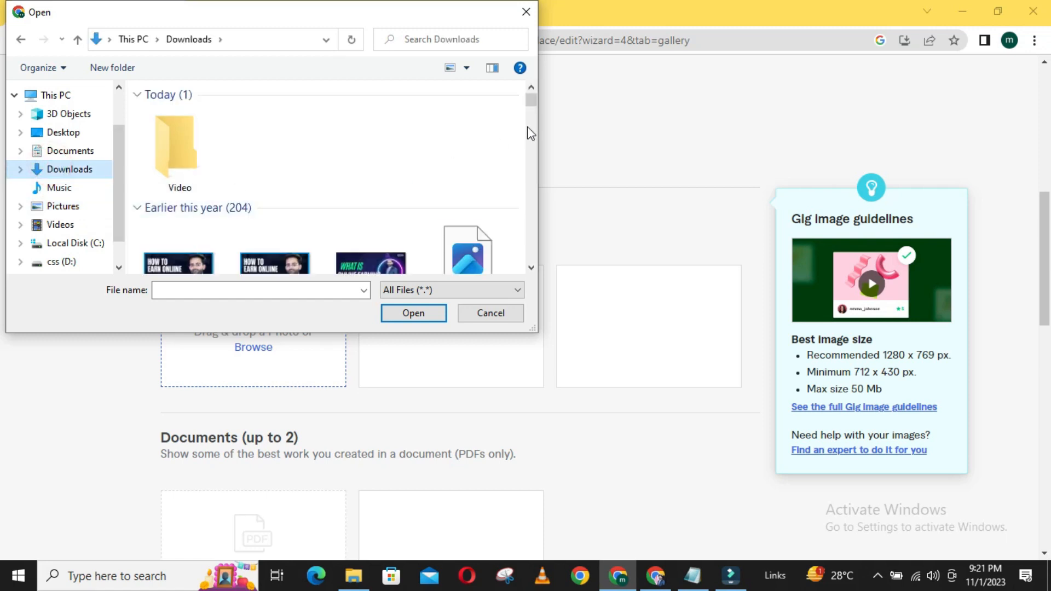
left_click_drag(527, 100, 530, 215)
left_click(275, 162)
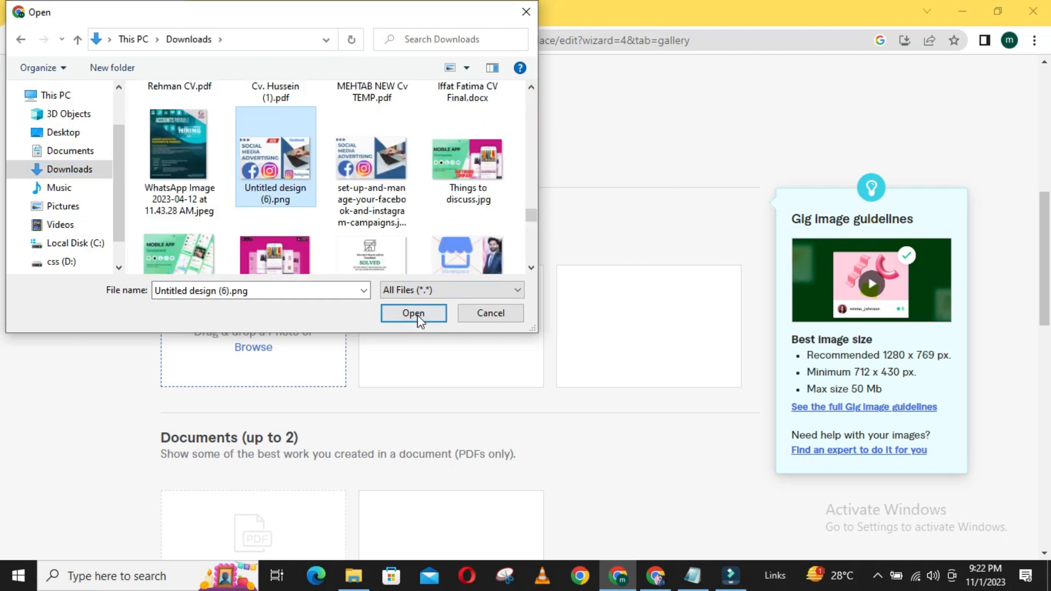
left_click(421, 310)
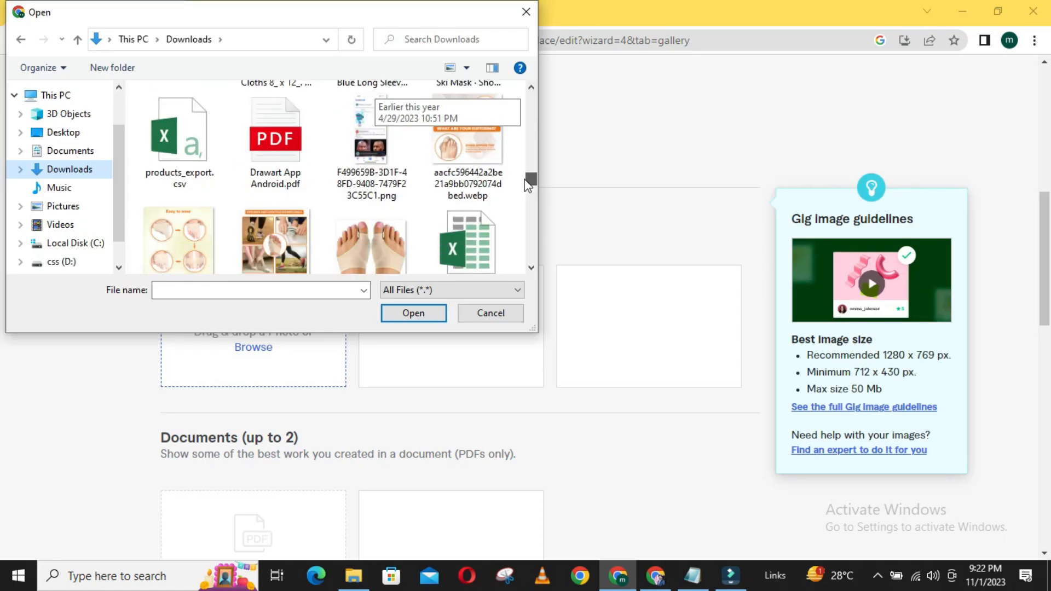
Step: Add "Untitled design (6).png" as the gig's primary image and save the gallery to continue to publishing
left_click_drag(526, 179, 531, 219)
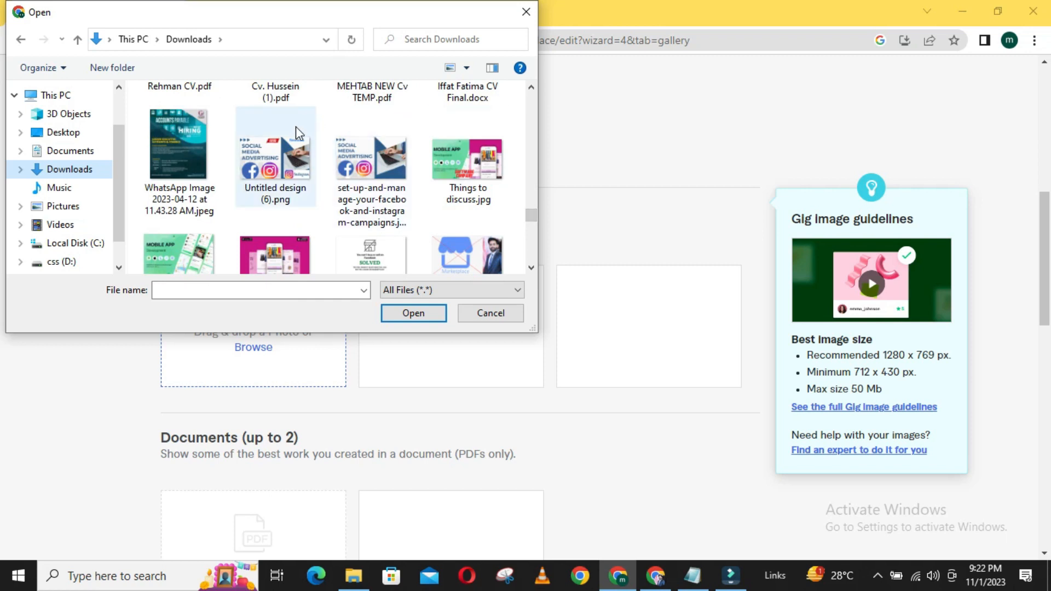
left_click(295, 148)
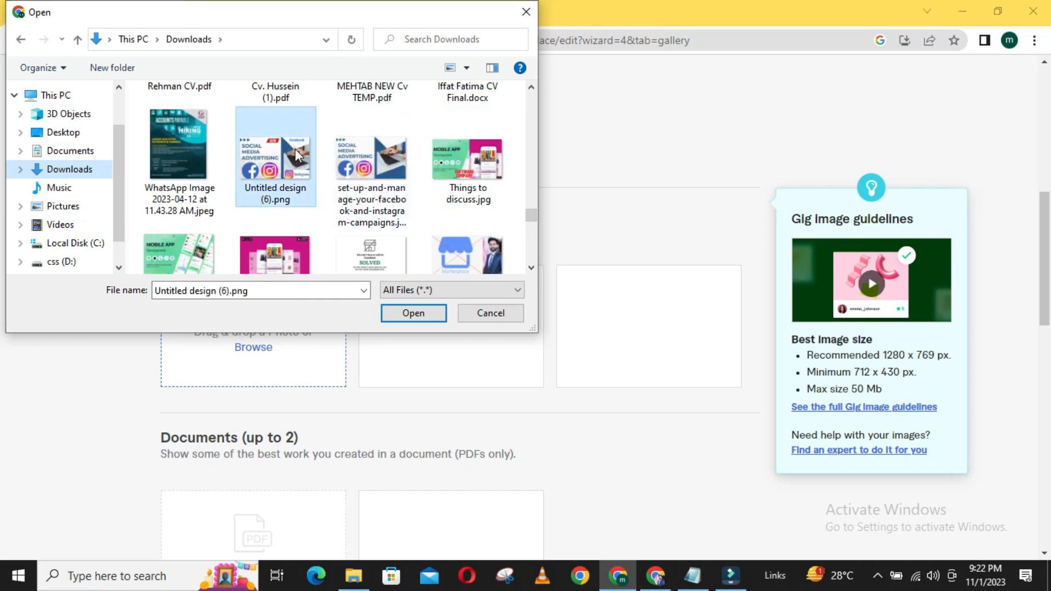
left_click(421, 316)
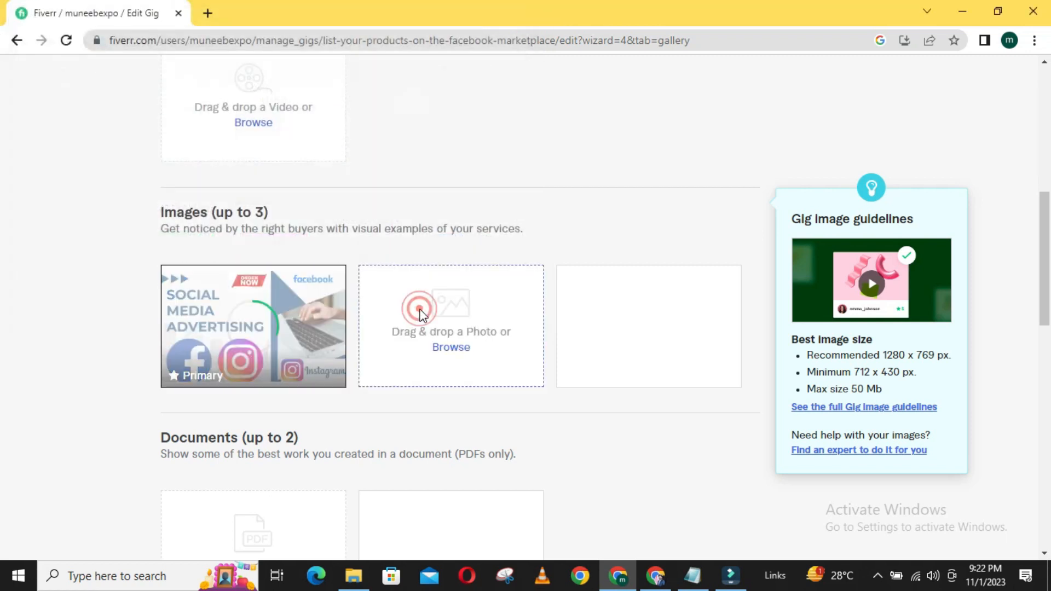
scroll(2, 262, "down", 5)
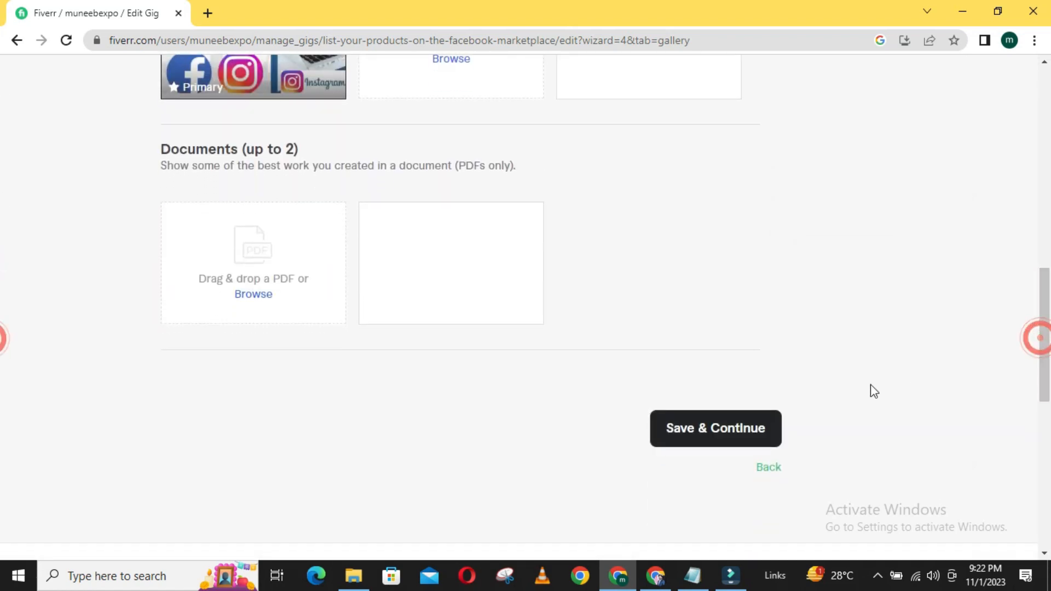
left_click(758, 422)
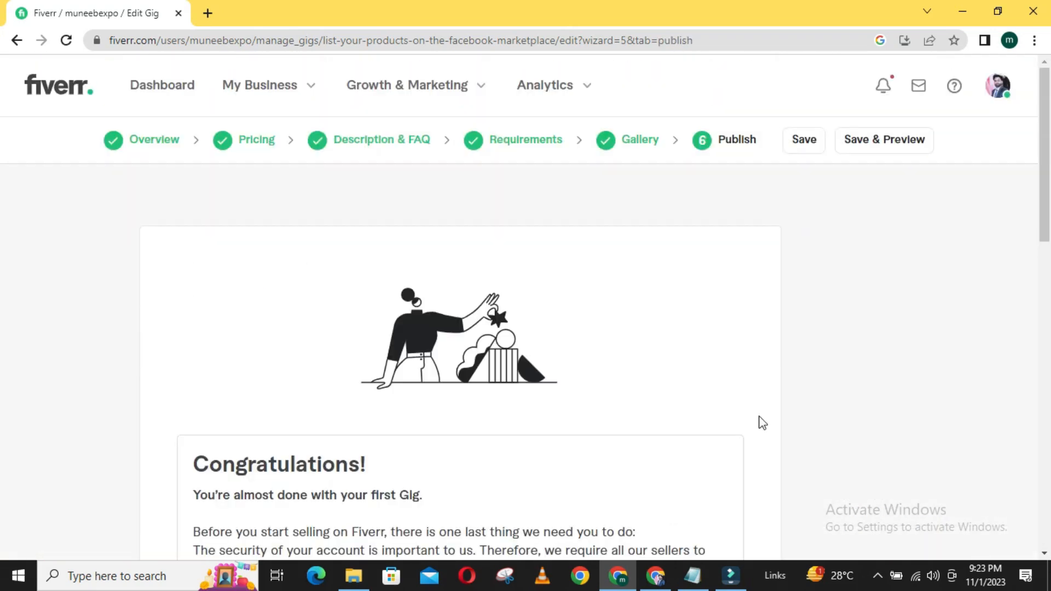
Step: Start the required phone verification, enter the seller's phone number for Pakistan and request the code by SMS
scroll(2, 203, "down", 4)
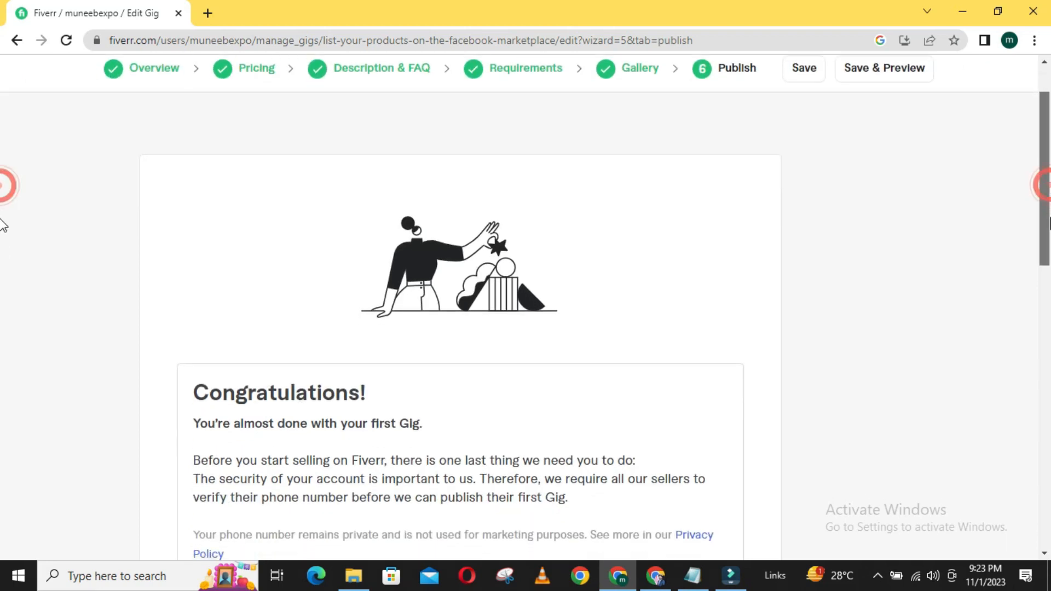
scroll(2, 279, "down", 3)
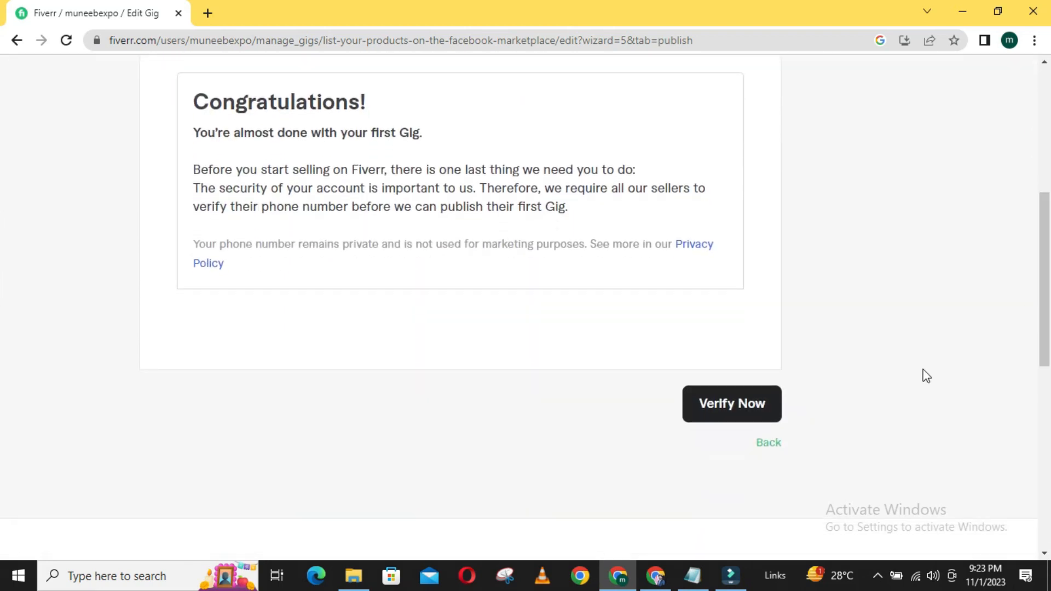
left_click(740, 394)
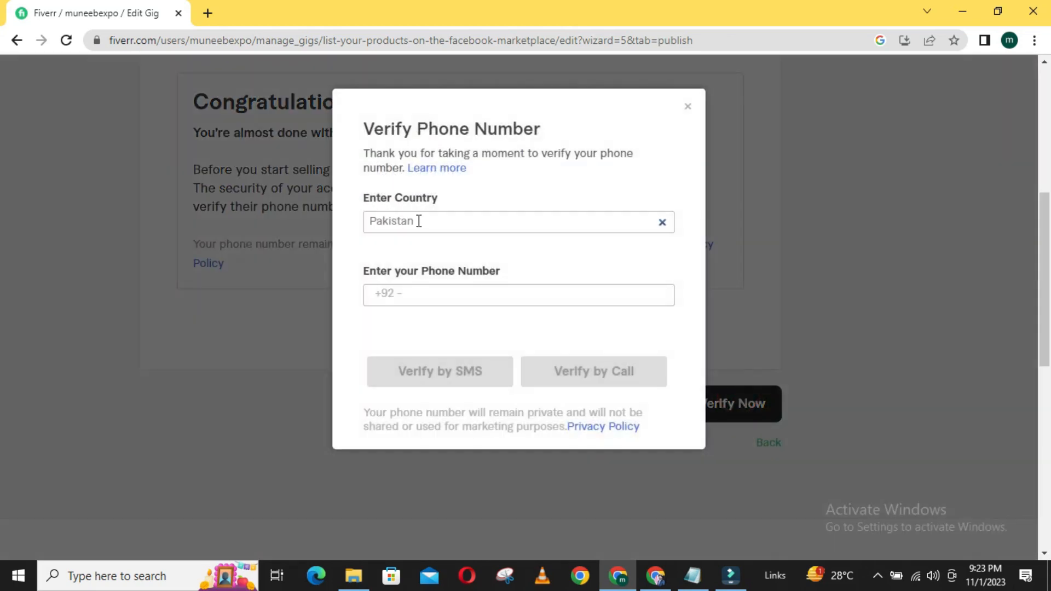
left_click(448, 297)
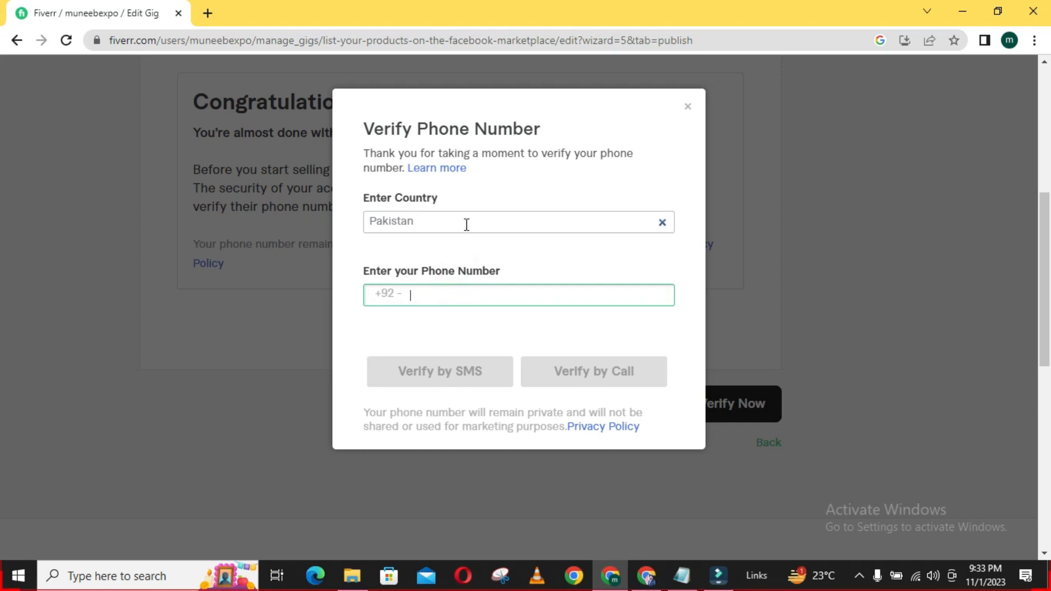
left_click(460, 285)
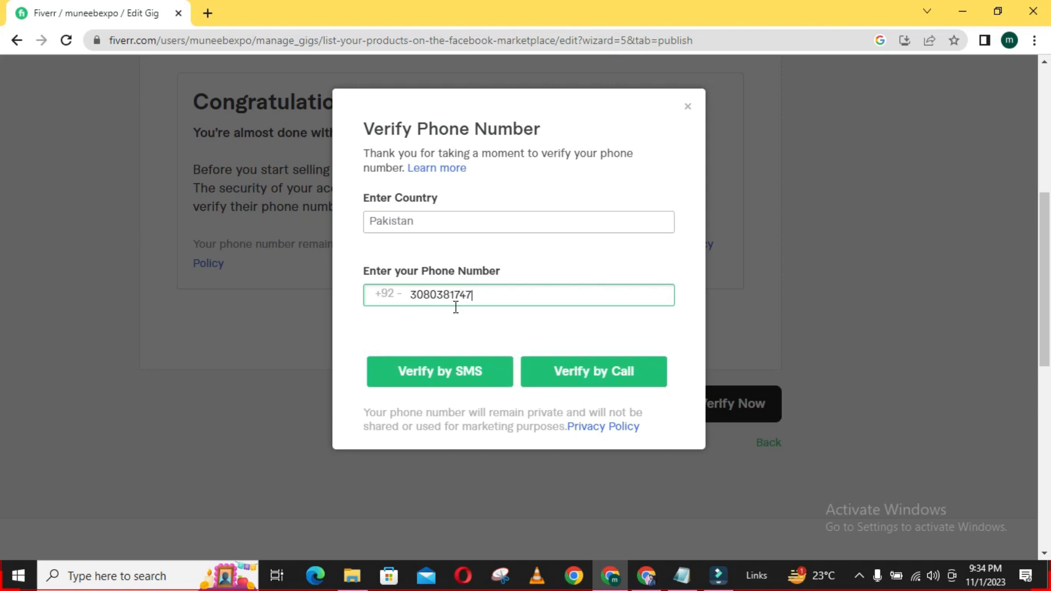
left_click(423, 376)
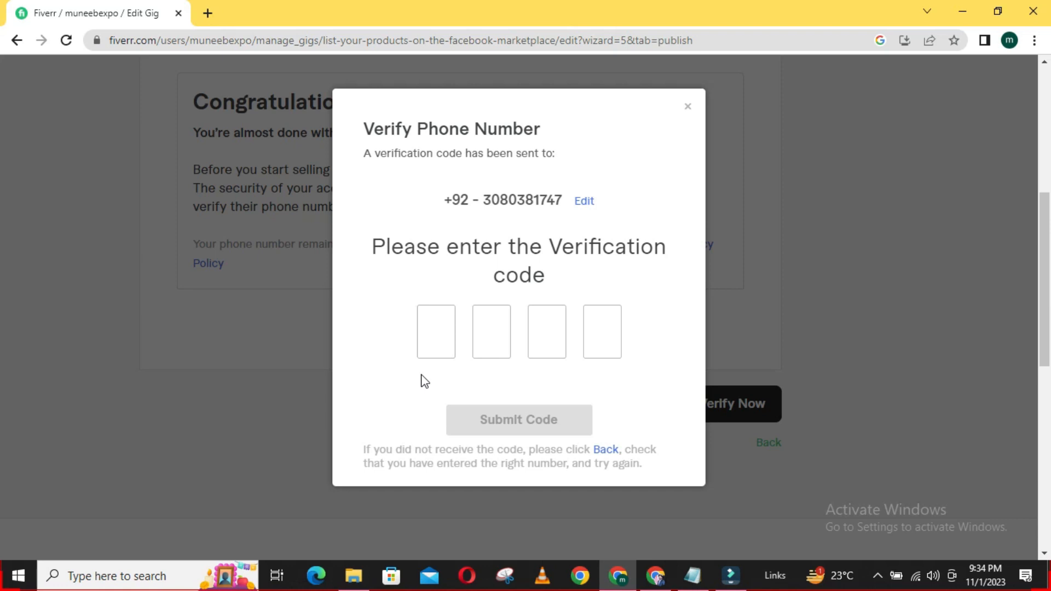
Step: Enter and submit the received verification code, and continue to the security question
left_click(421, 351)
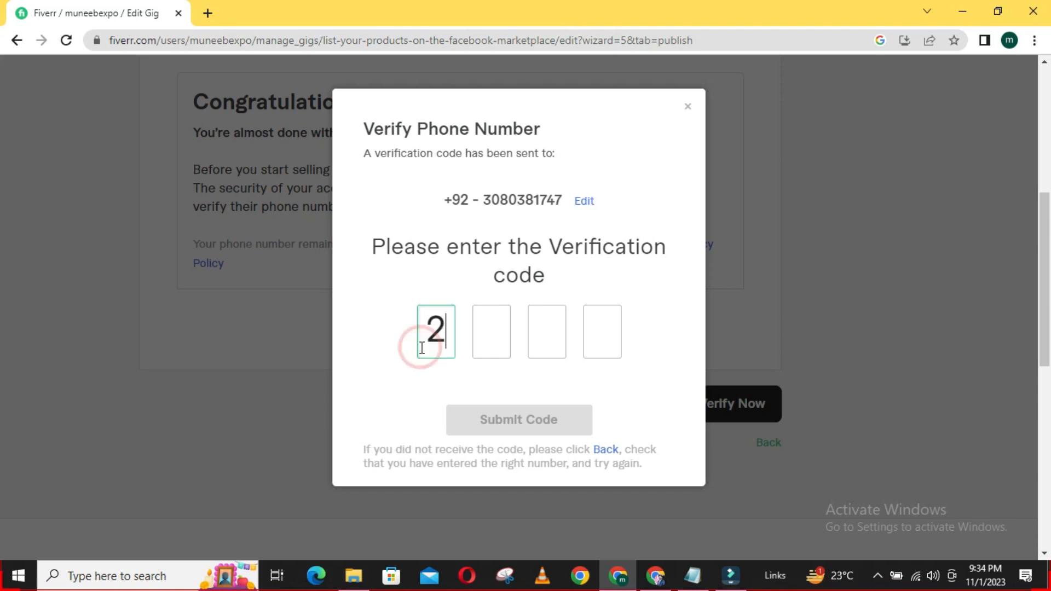
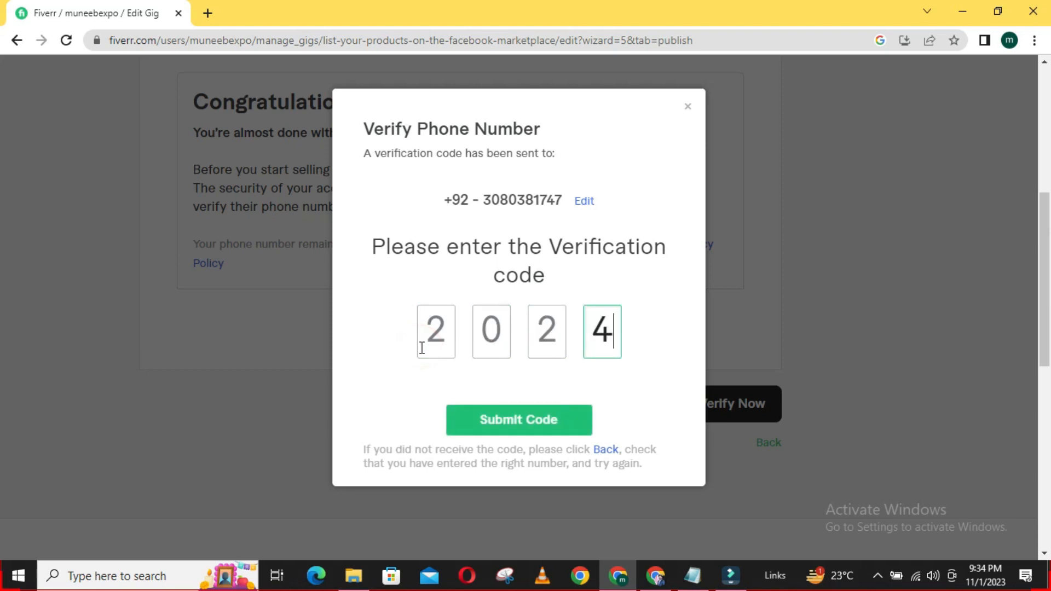
left_click(540, 416)
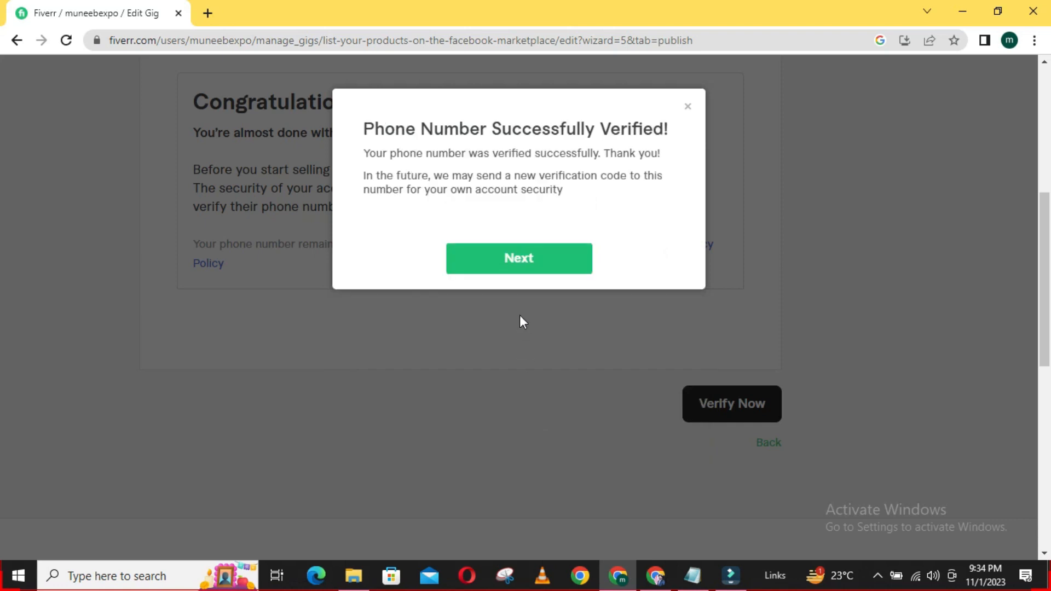
left_click(529, 271)
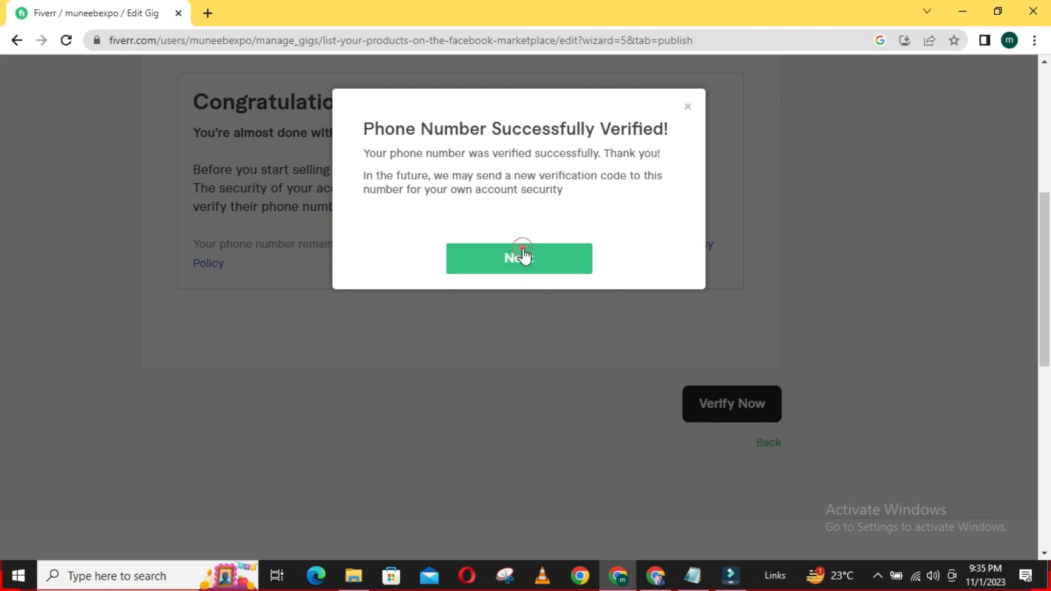
left_click(523, 254)
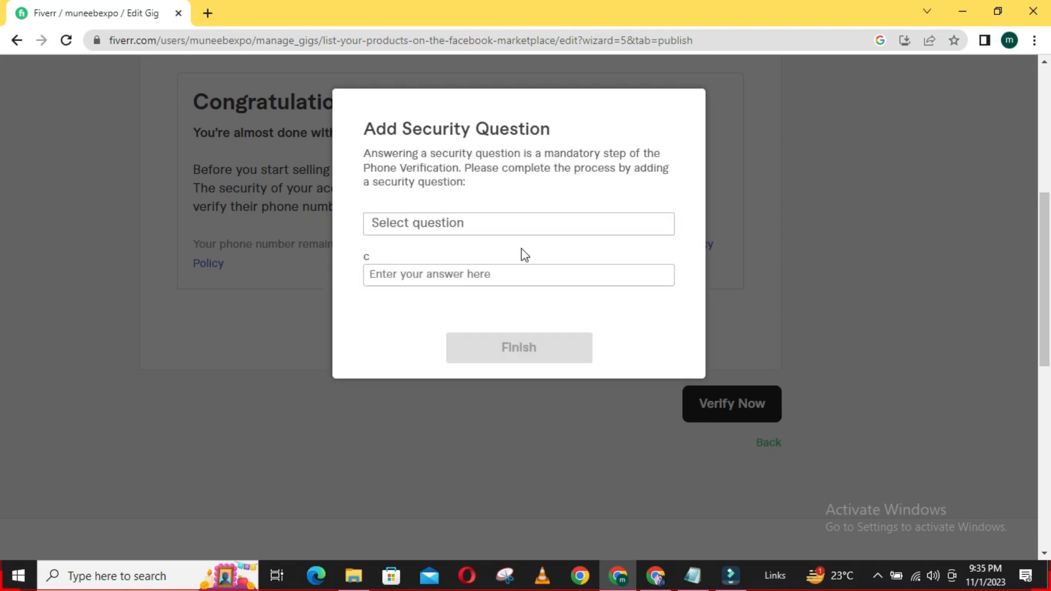
Step: Choose the security question "What was your childhood nickname?", enter the security answer and finish the phone verification
left_click(518, 229)
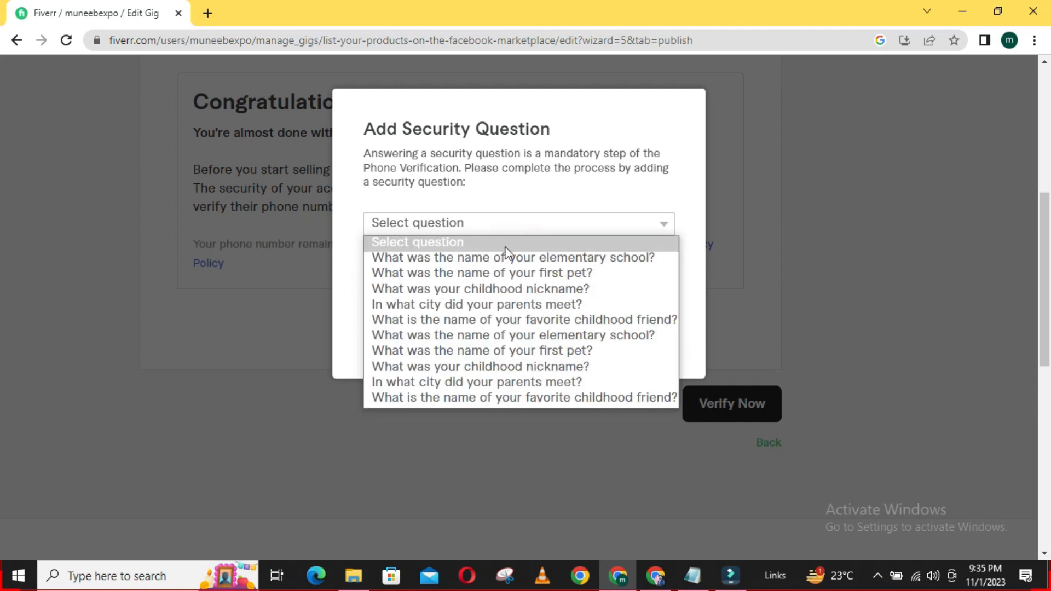
left_click(478, 289)
left_click(474, 280)
left_click(484, 276)
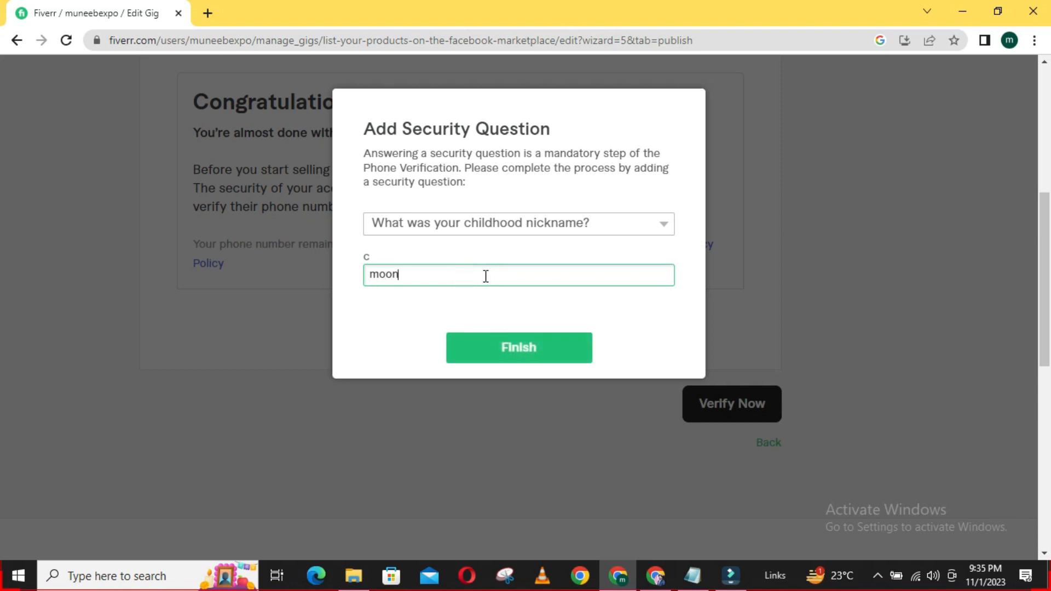
left_click(536, 368)
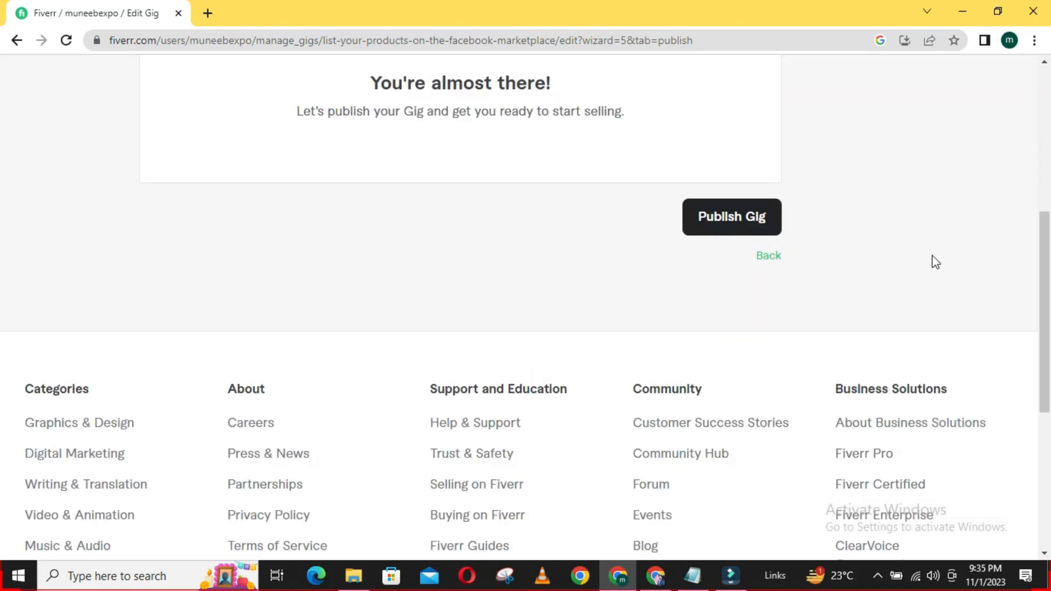
Step: Publish the completed gig
scroll(2, 247, "down", 3)
scroll(3, 303, "up", 8)
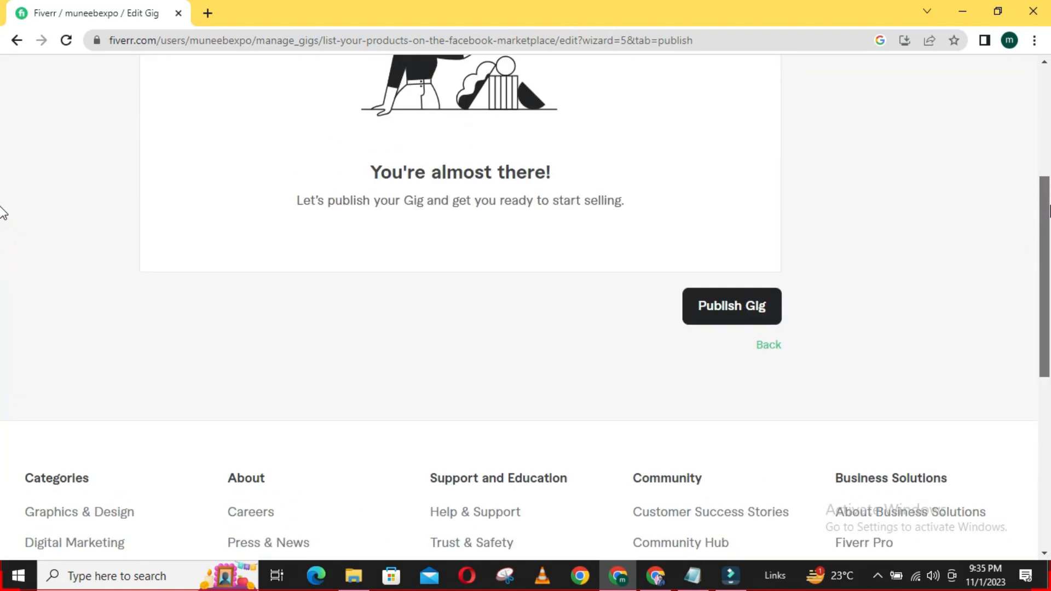
scroll(2, 142, "down", 1)
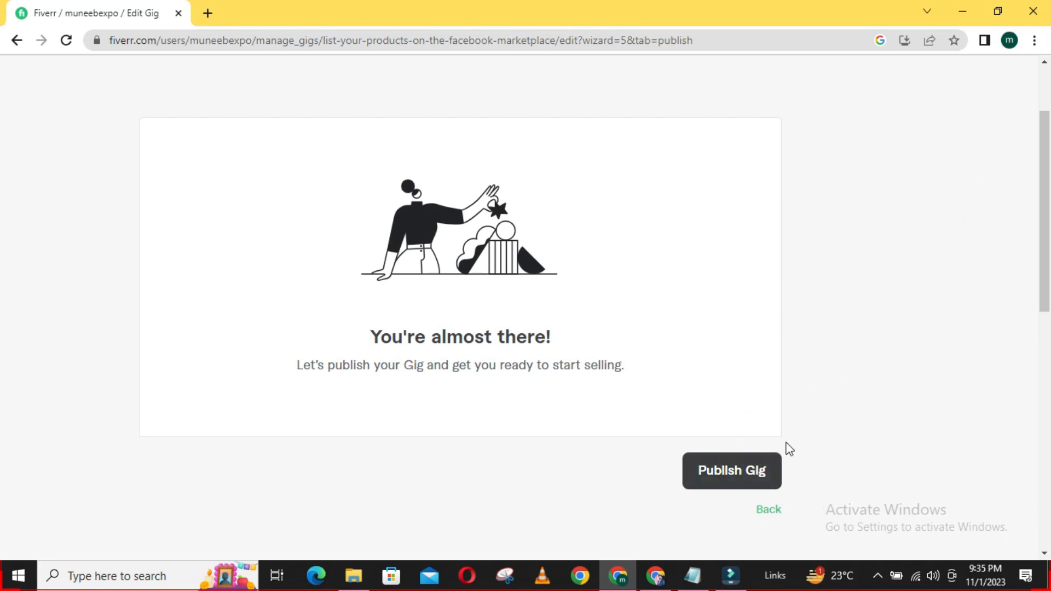
left_click(758, 464)
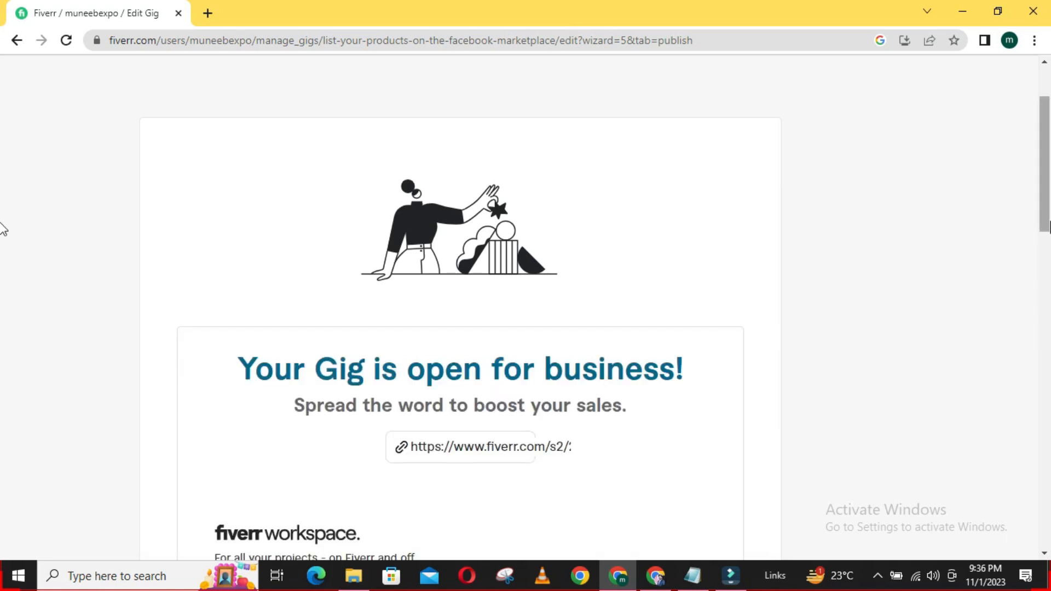
Step: Look through the publishing confirmation page and finish it to return to the list of gigs
scroll(1021, 224, "down", 4)
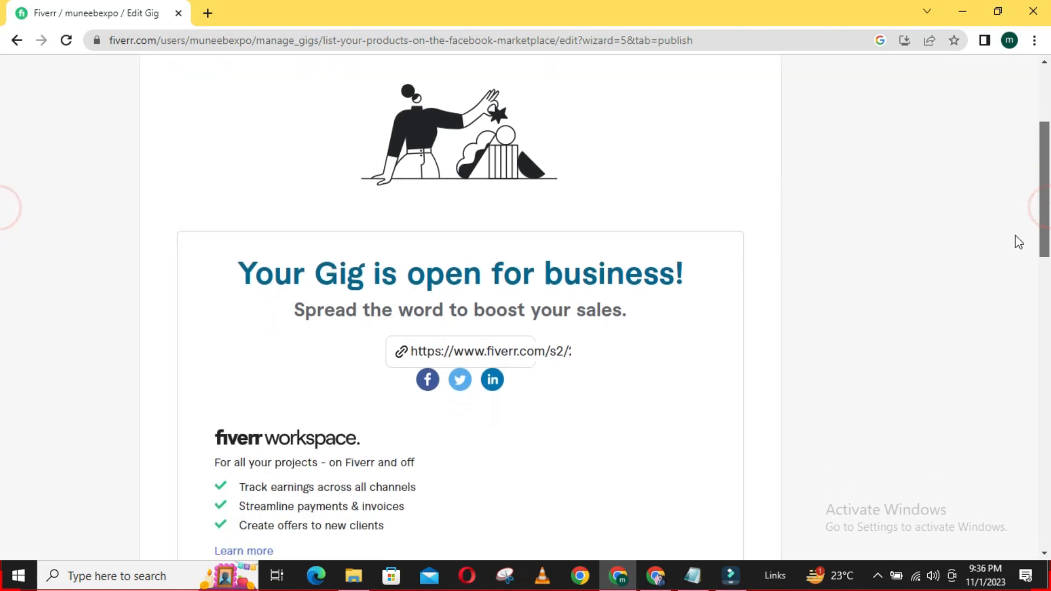
scroll(1016, 277, "down", 1)
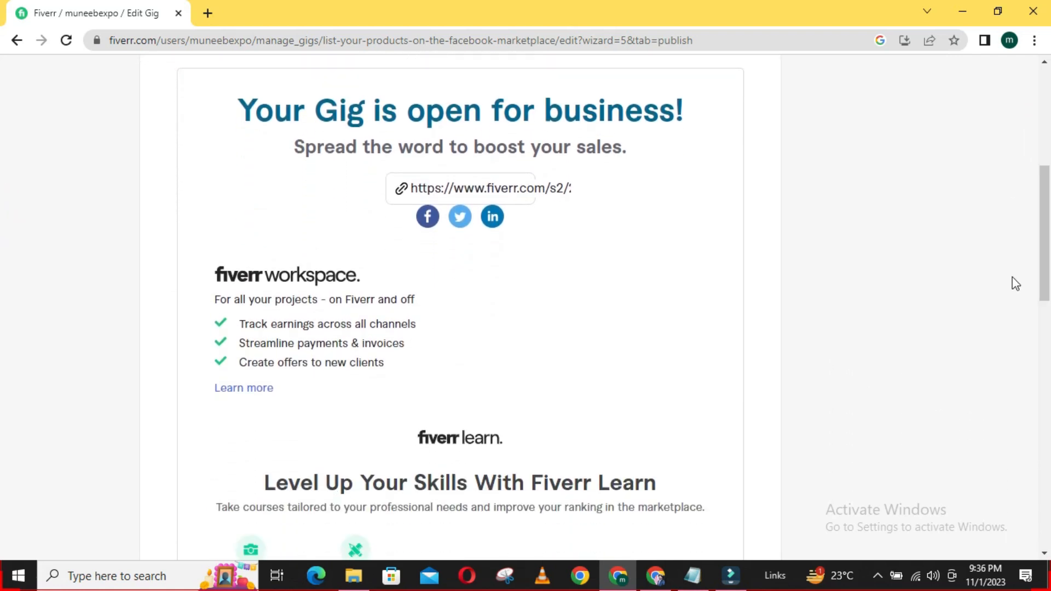
left_click_drag(1043, 218, 1048, 315)
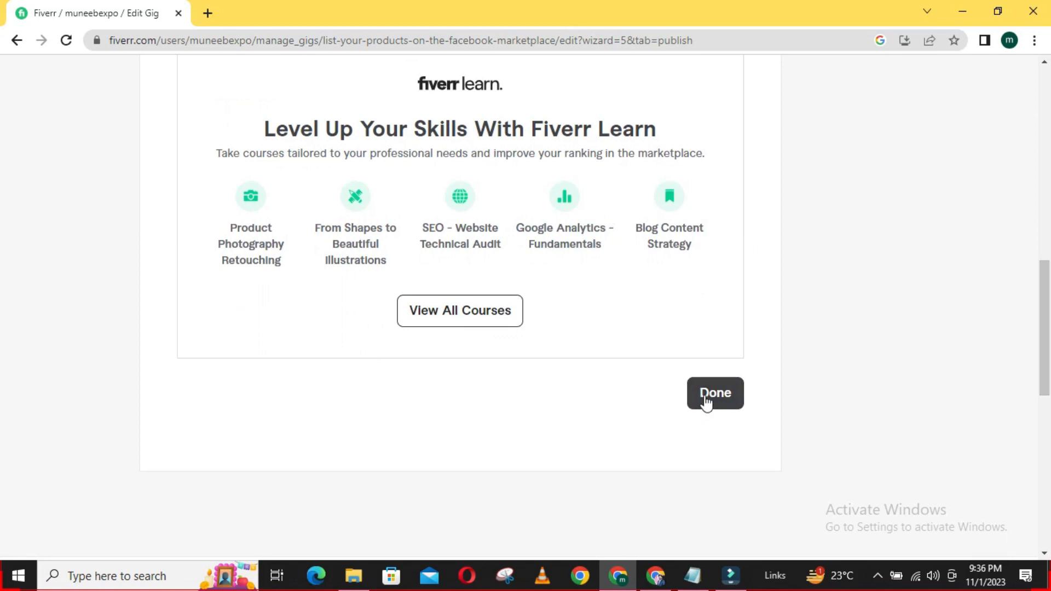
left_click_drag(1028, 298, 1036, 176)
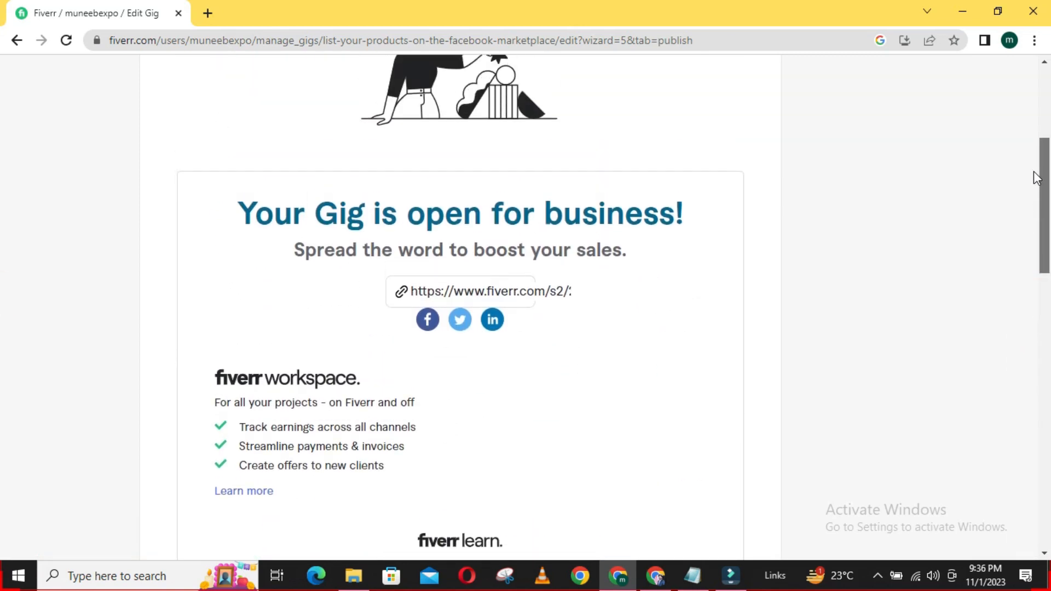
scroll(1038, 176, "down", 2)
scroll(1, 274, "down", 8)
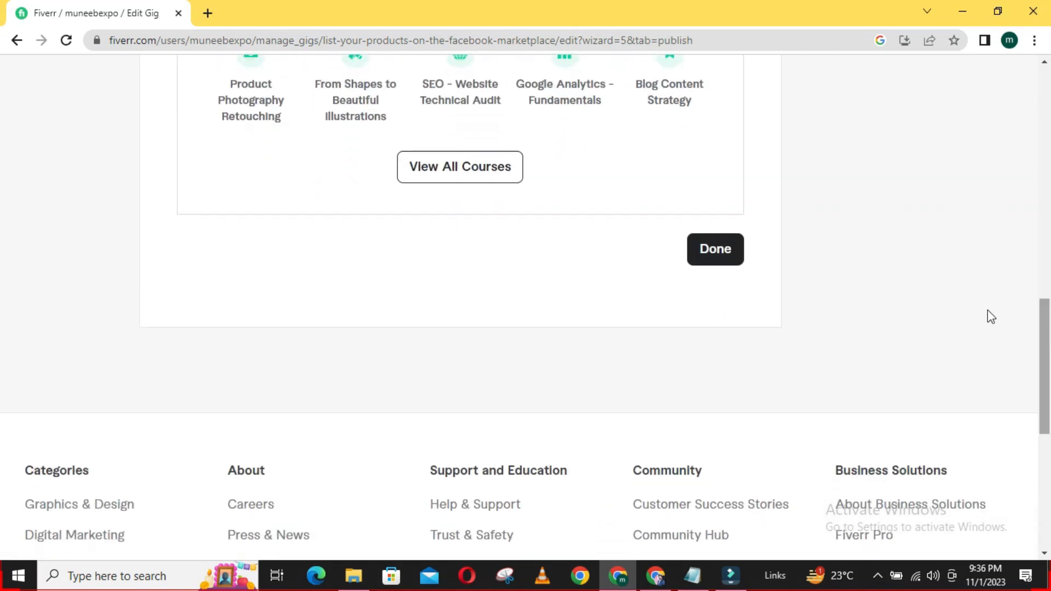
left_click(742, 251)
scroll(2, 383, "up", 6)
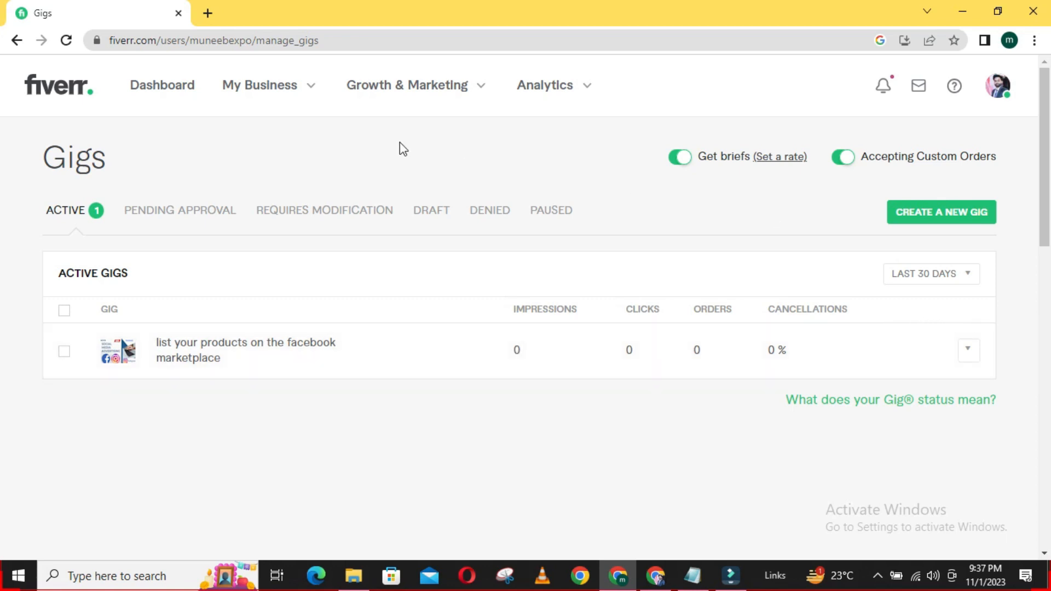
Step: Open the seller dashboard and look over the available business management options
left_click(153, 104)
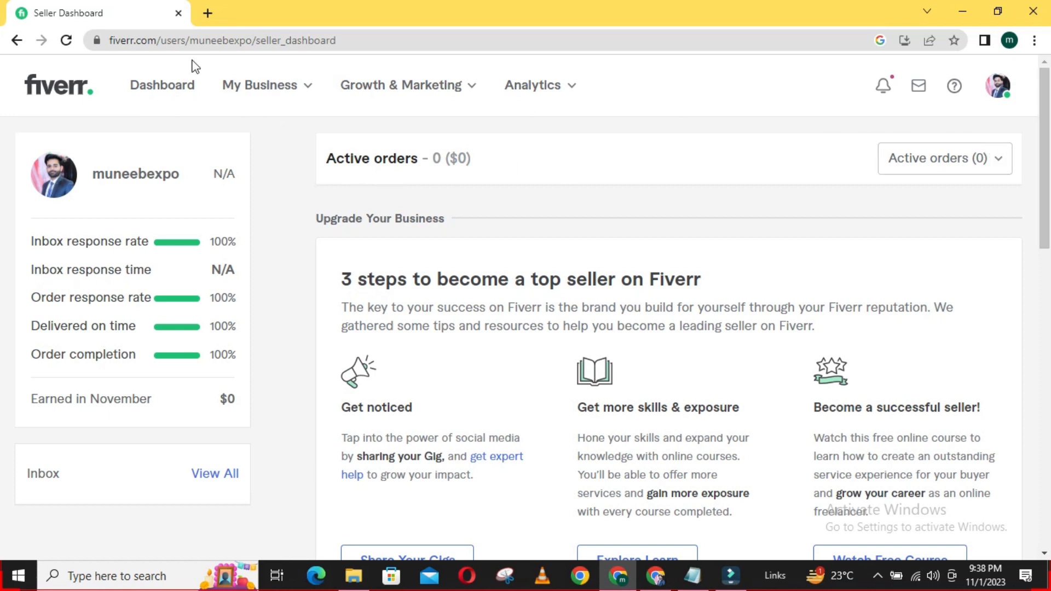
left_click(253, 92)
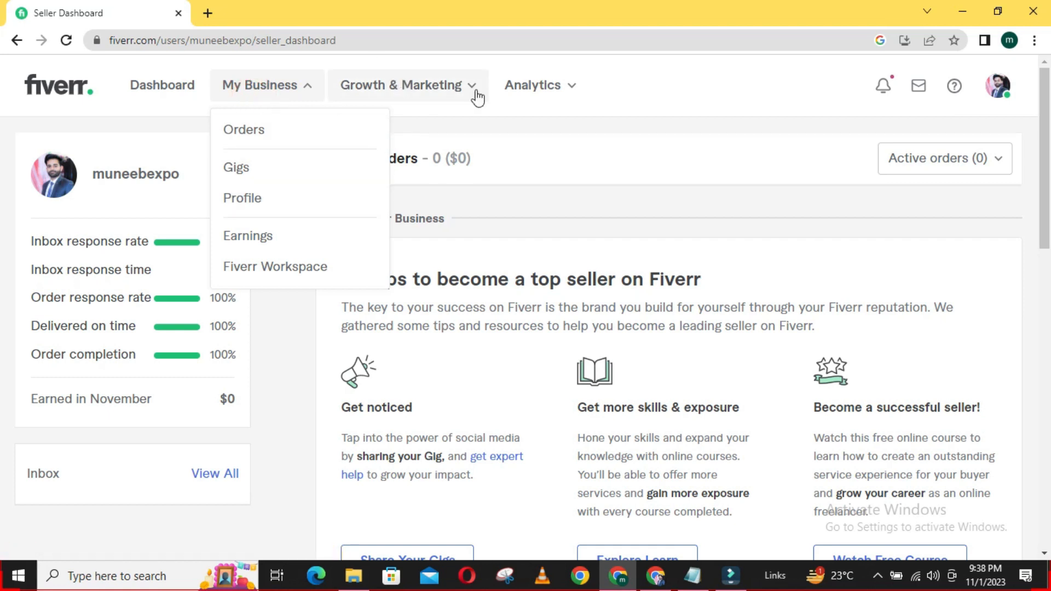
left_click(675, 71)
left_click(677, 76)
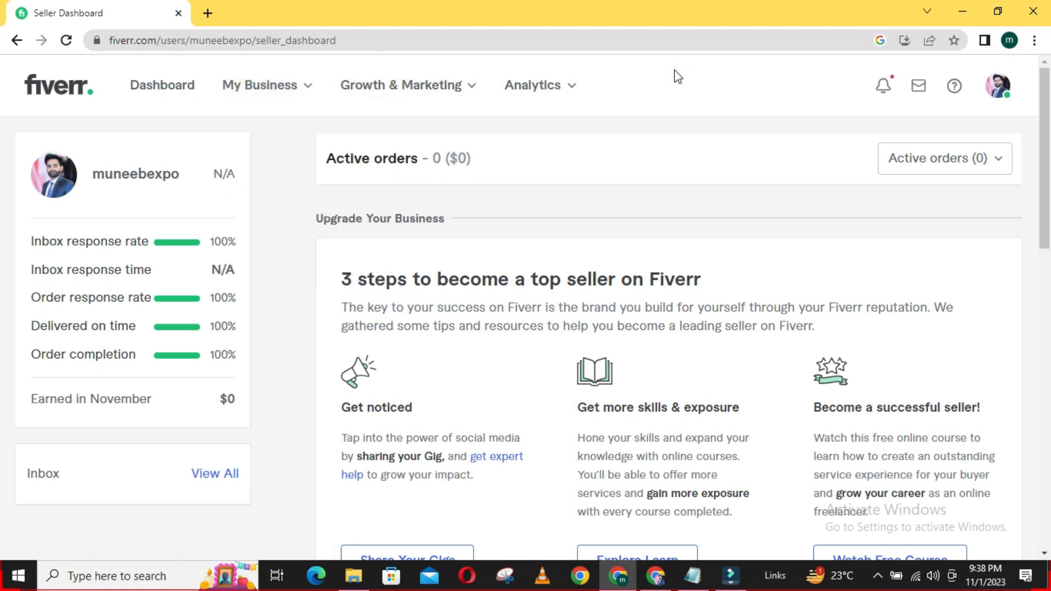